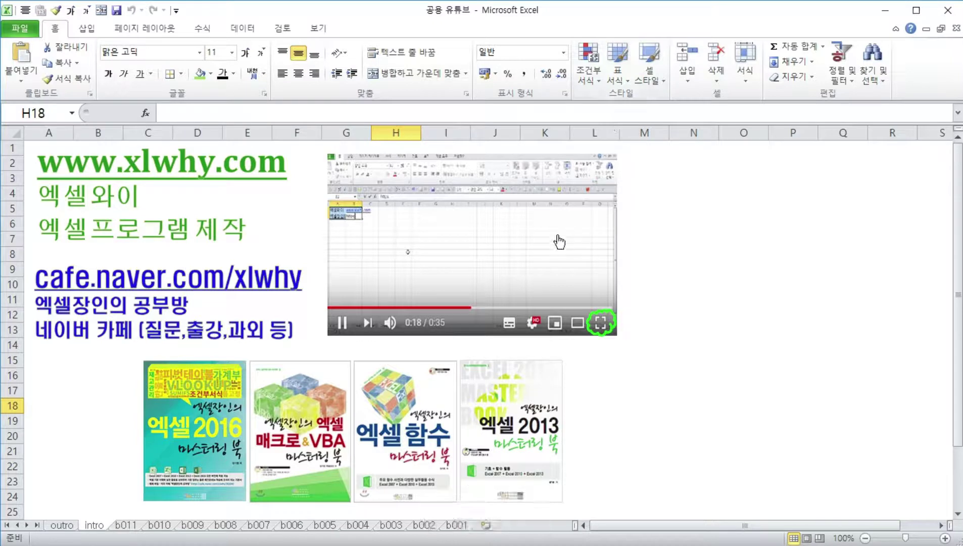
Step: Switch to the open workbook 011.엑셀기초 셀에 입력
{"action": "left_click", "coordinate": [557, 240]}
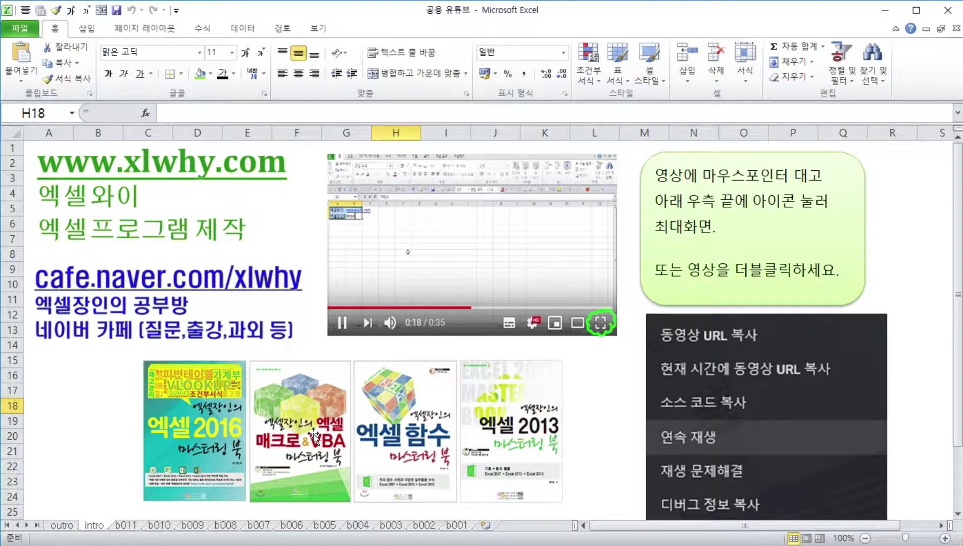
{"action": "left_click", "coordinate": [87, 390]}
{"action": "key", "text": "ctrl+Tab"}
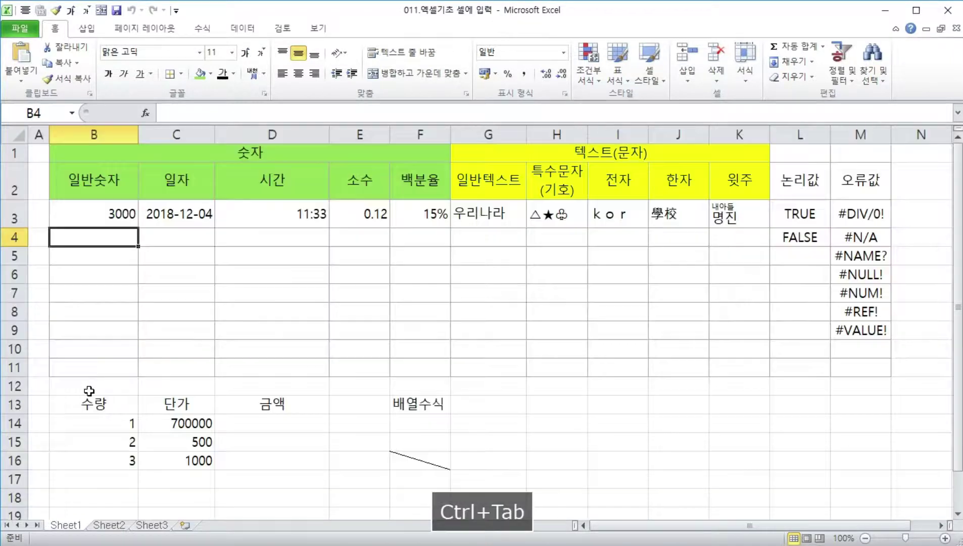
Step: Enter 3000 in cell B4 and the negative number -3000 in cell B5, below the 일반숫자 sample
{"action": "left_click", "coordinate": [93, 221]}
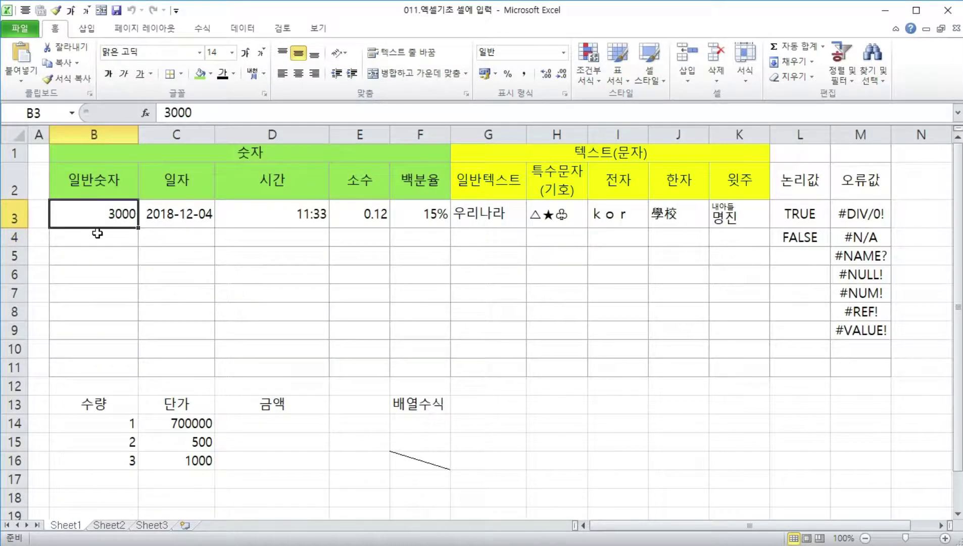
{"action": "left_click", "coordinate": [96, 233]}
{"action": "type", "text": "3000"}
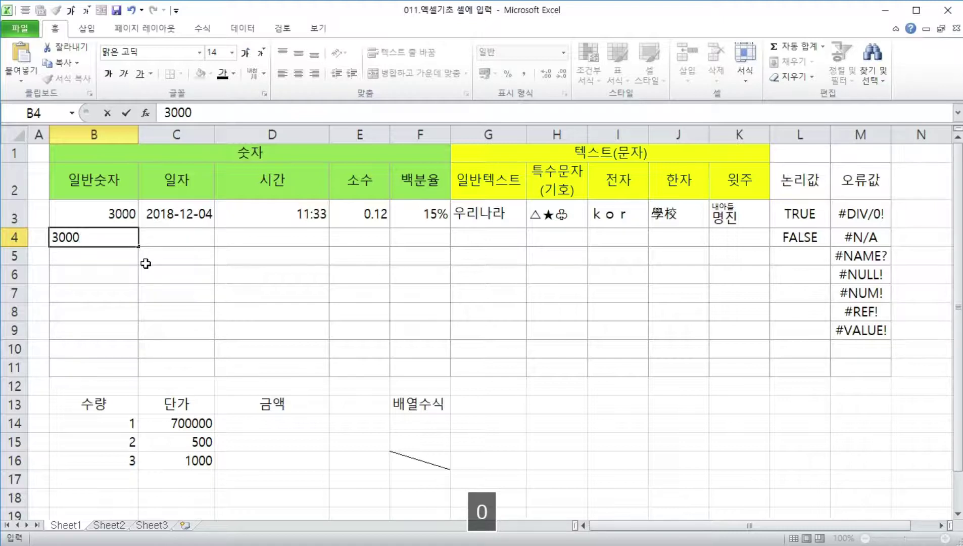
{"action": "key", "text": "Return"}
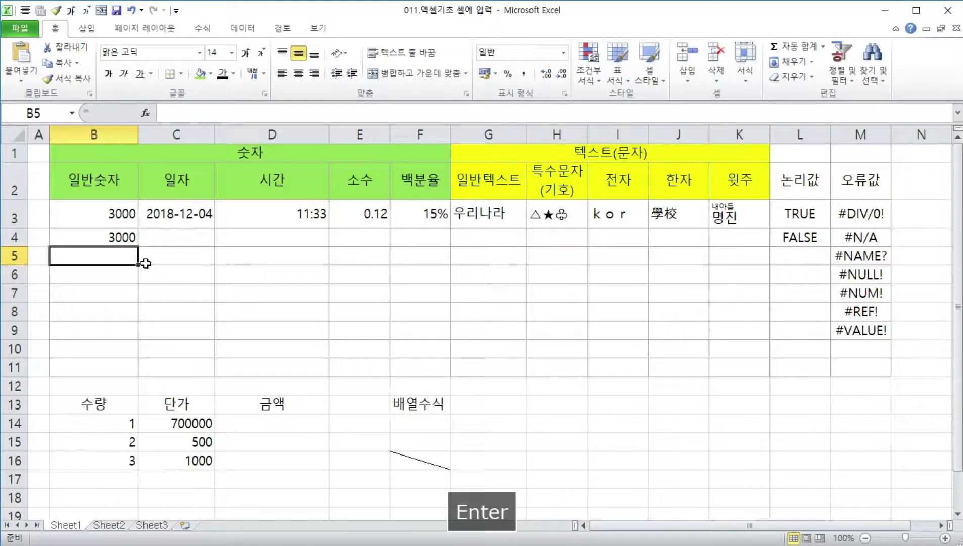
{"action": "type", "text": "-30"}
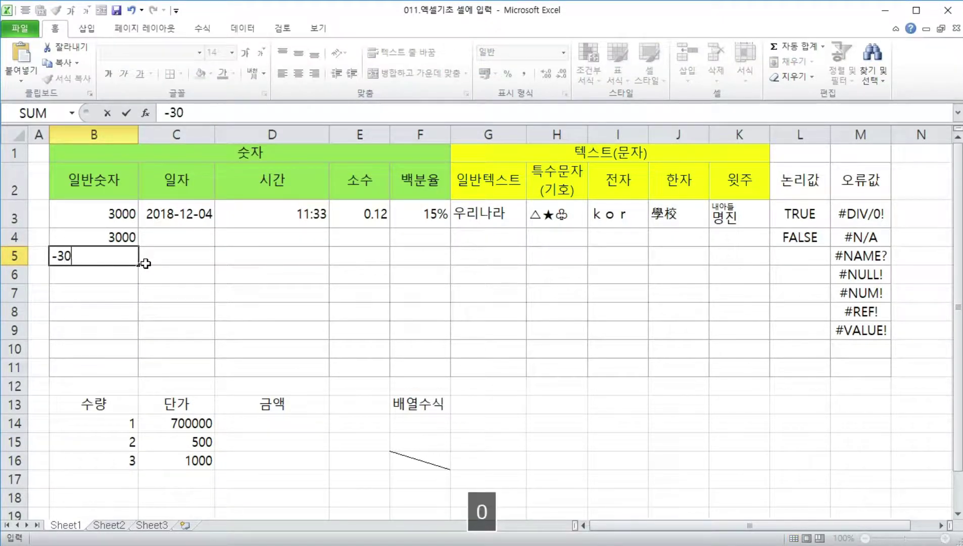
{"action": "type", "text": "00"}
{"action": "key", "text": "Return"}
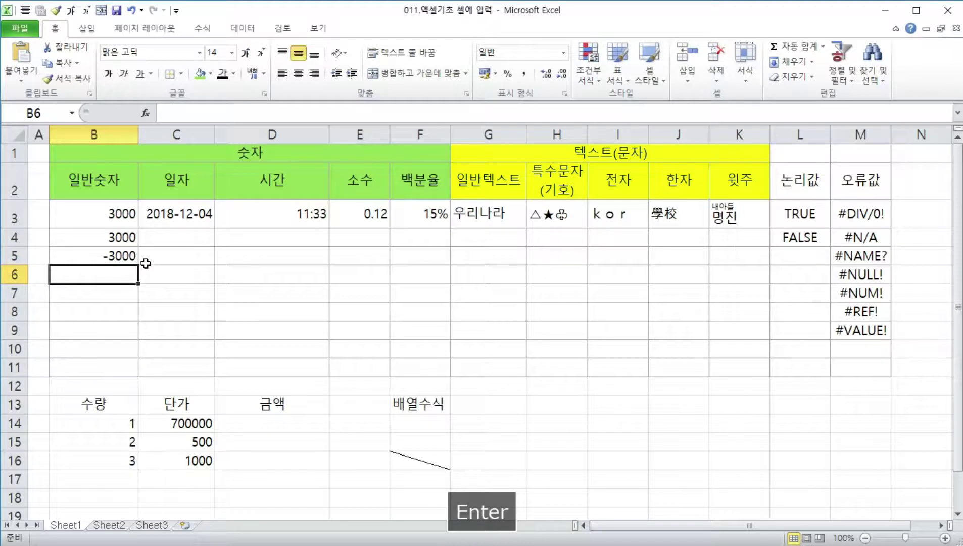
Step: Enter 3,000 with a thousands separator in cell B6 and check its stored value and number format
{"action": "type", "text": "3,000"}
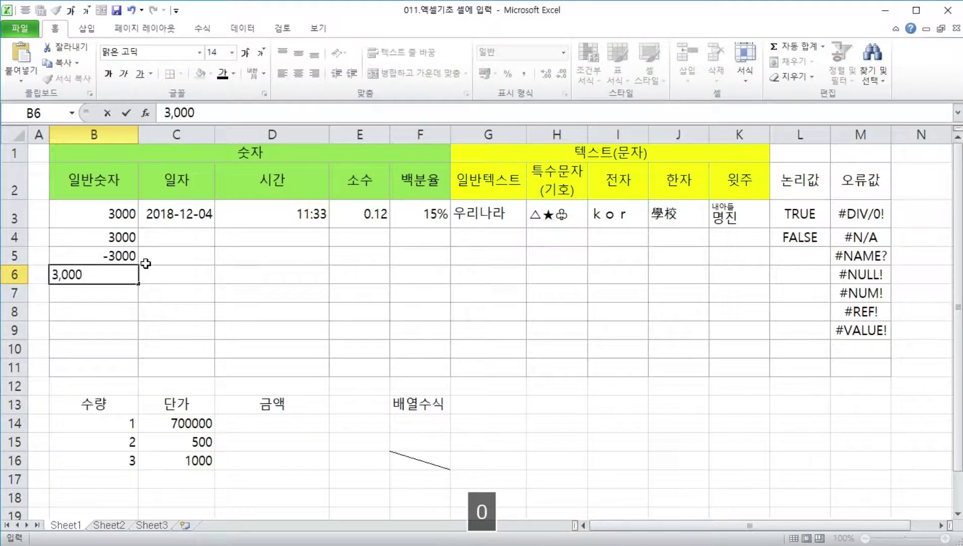
{"action": "key", "text": "Return"}
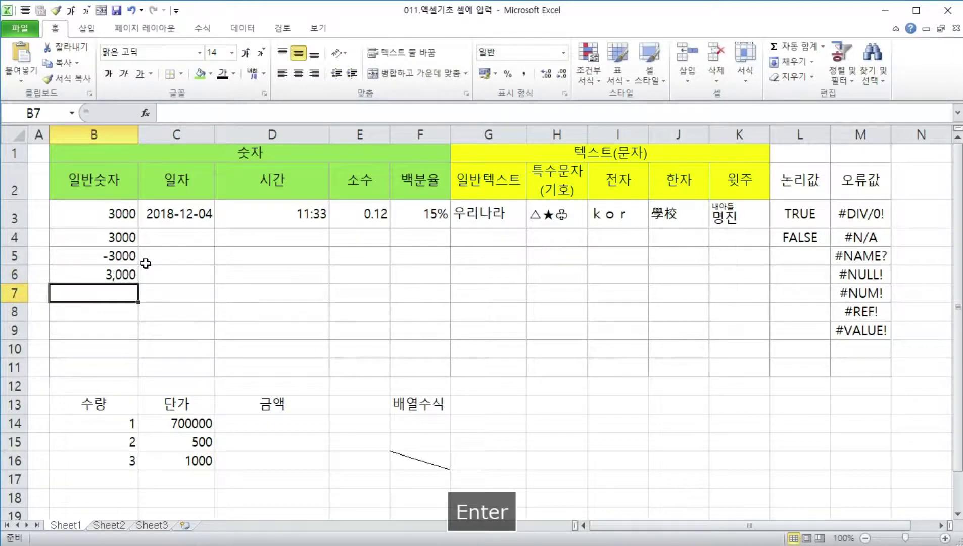
{"action": "key", "text": "Up"}
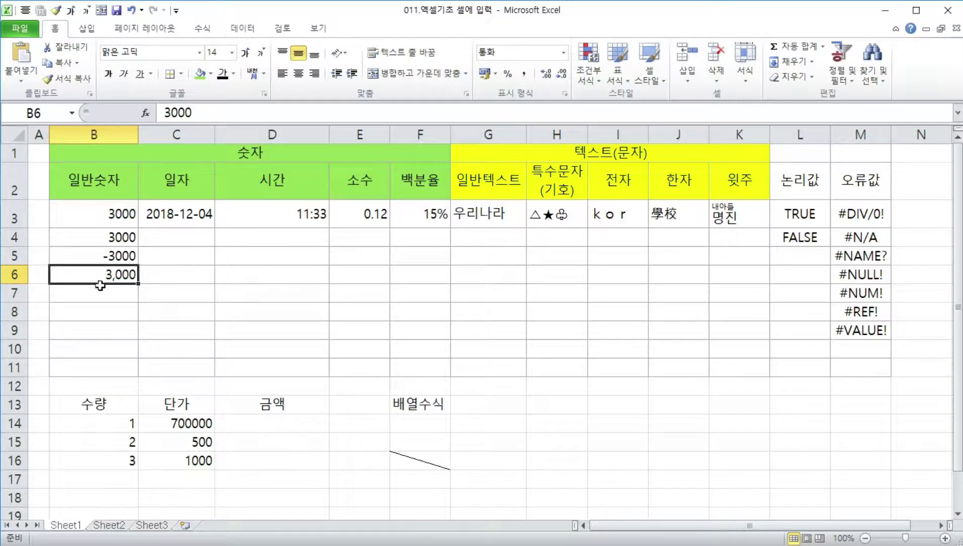
{"action": "left_click_drag", "start_coordinate": [103, 280], "coordinate": [80, 364]}
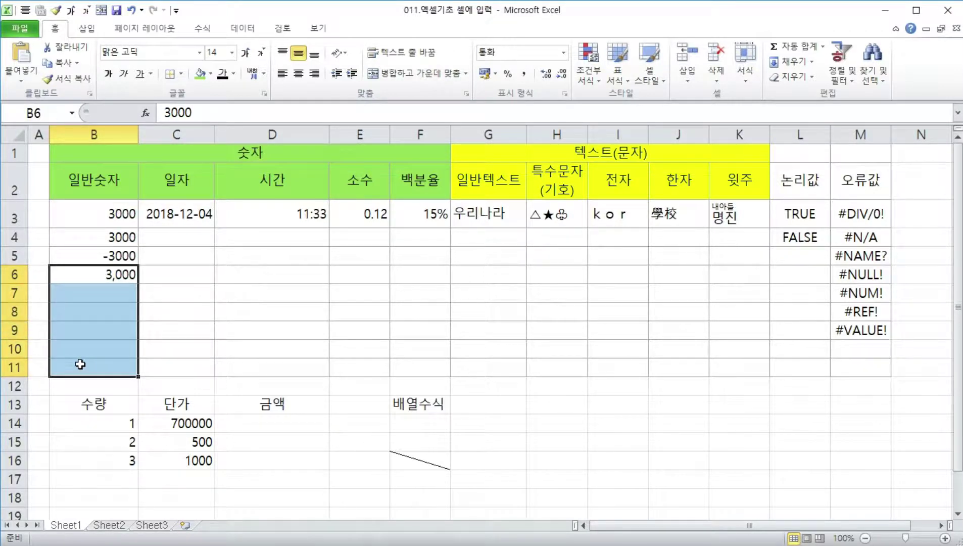
Step: Enter 3e8 in scientific notation in cell B7 and apply the General number format to it
{"action": "left_click", "coordinate": [99, 296]}
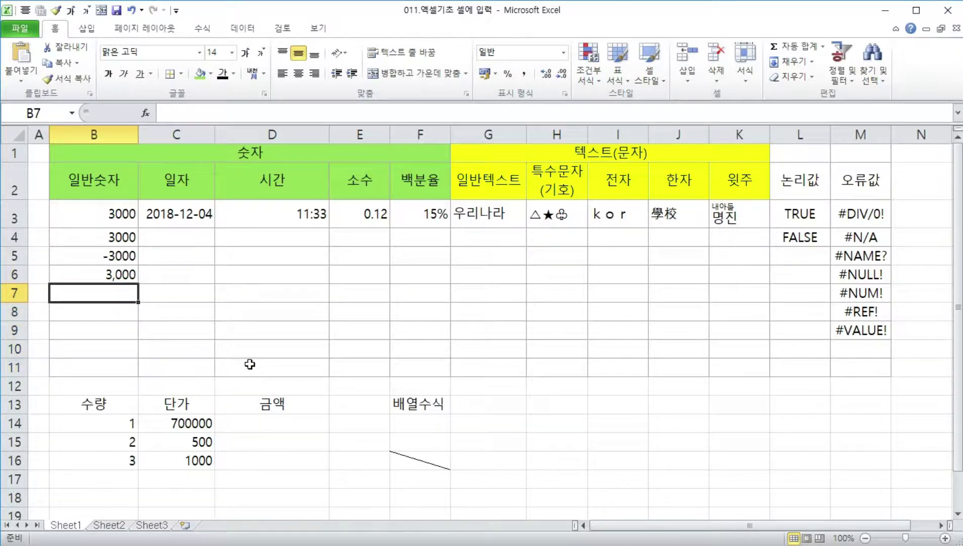
{"action": "type", "text": "3"}
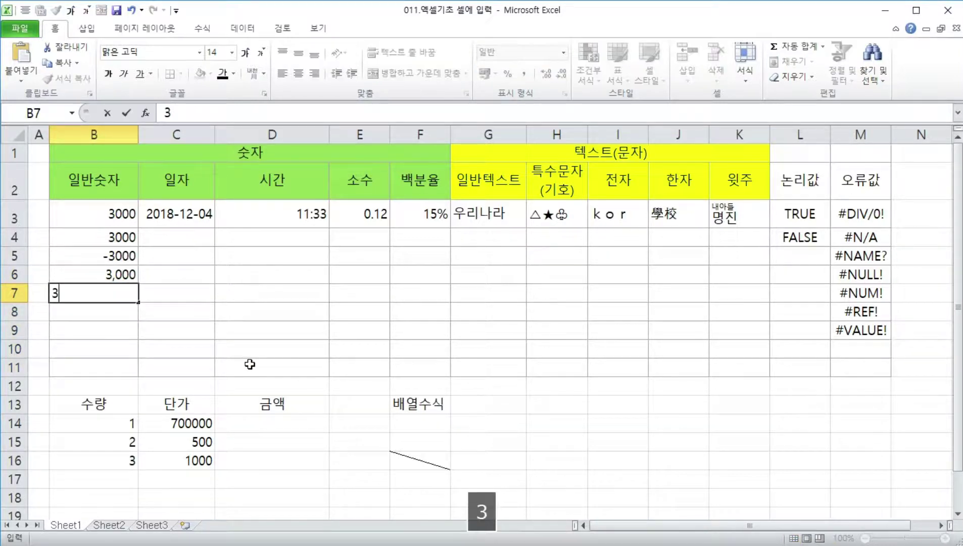
{"action": "type", "text": "e8"}
{"action": "key", "text": "ctrl+Return"}
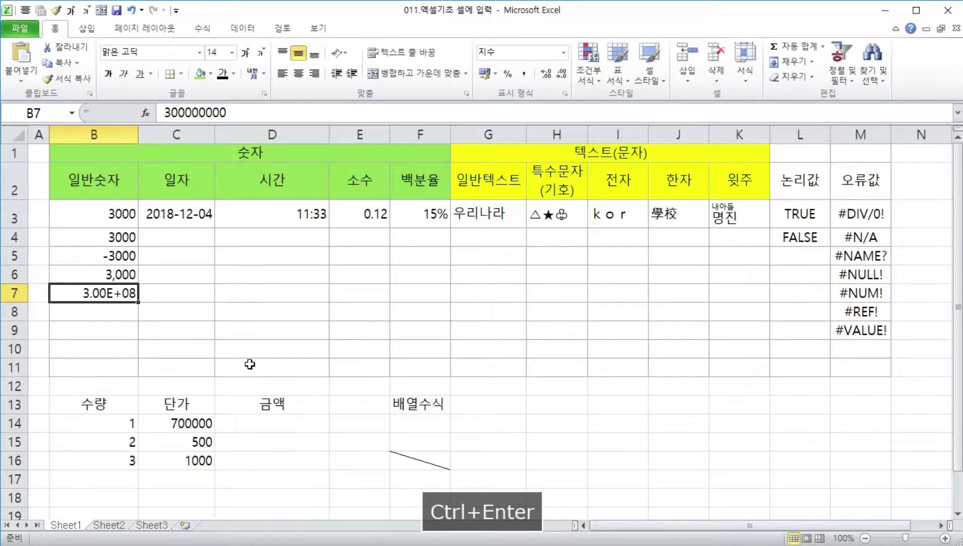
{"action": "key", "text": "ctrl+shift+grave"}
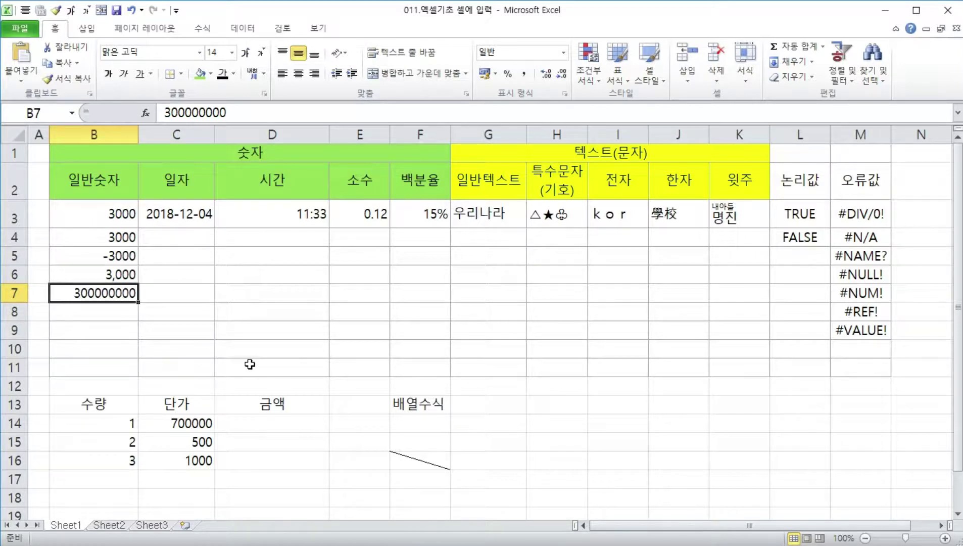
Step: Replace the content of cell B7 with 3e-8 and set the cell to the General number format
{"action": "type", "text": "3e"}
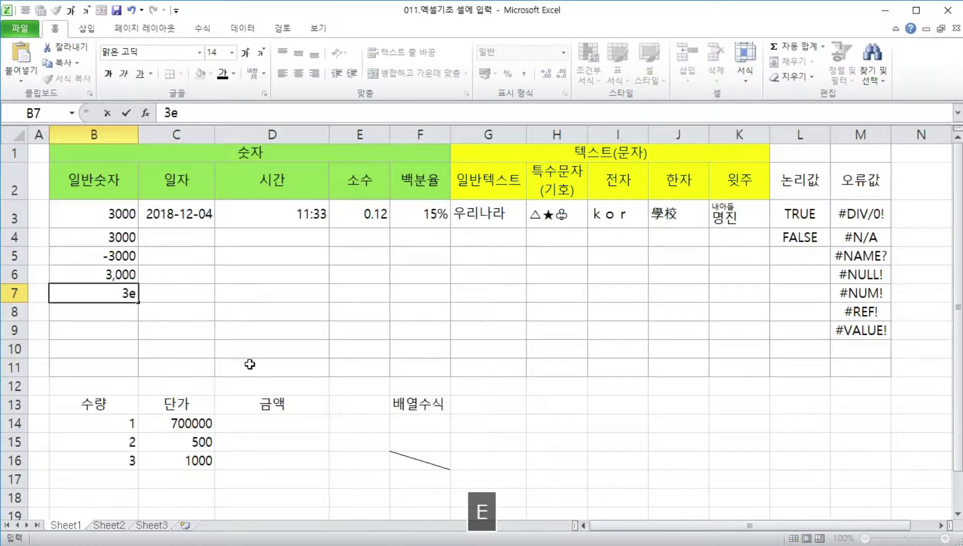
{"action": "type", "text": "-8"}
{"action": "key", "text": "ctrl+Return"}
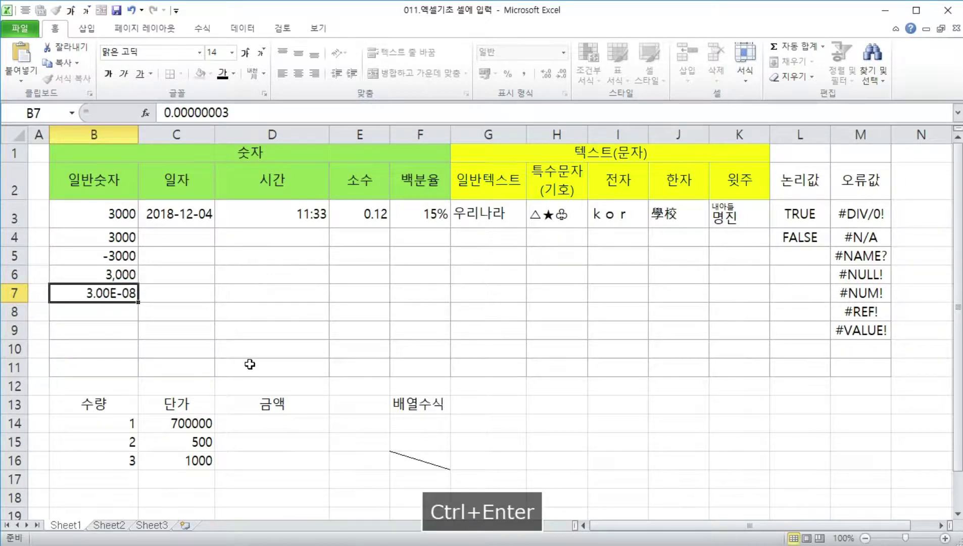
{"action": "key", "text": "ctrl+shift+grave"}
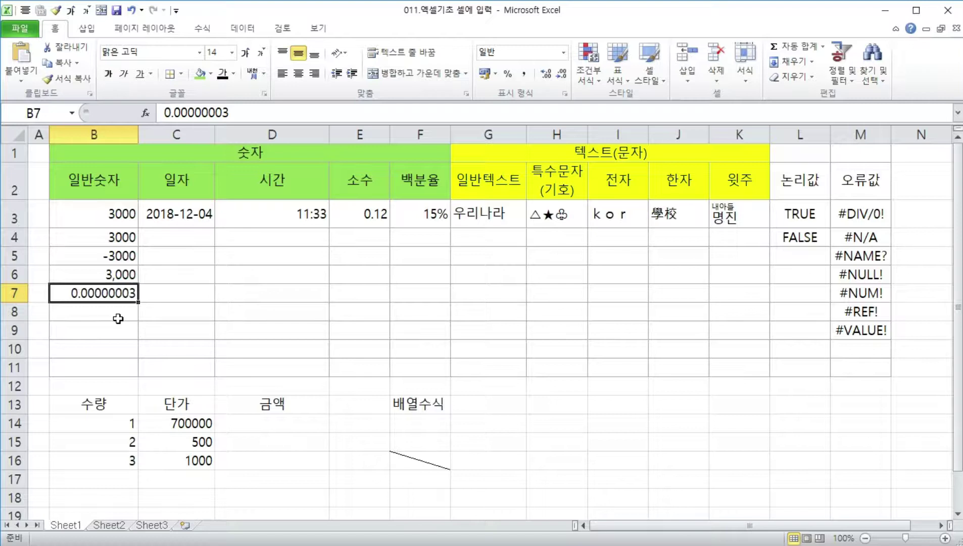
{"action": "left_click", "coordinate": [104, 314]}
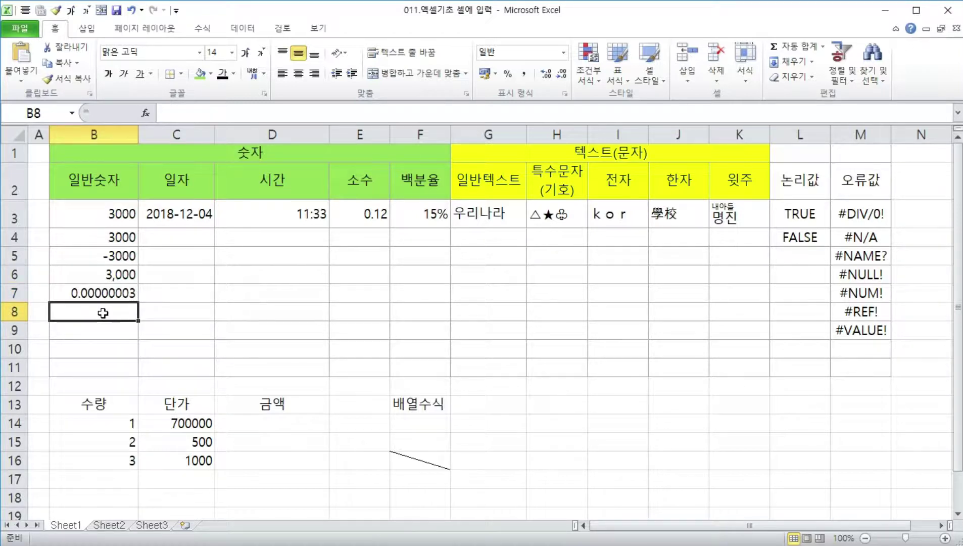
{"action": "type", "text": "1234567"}
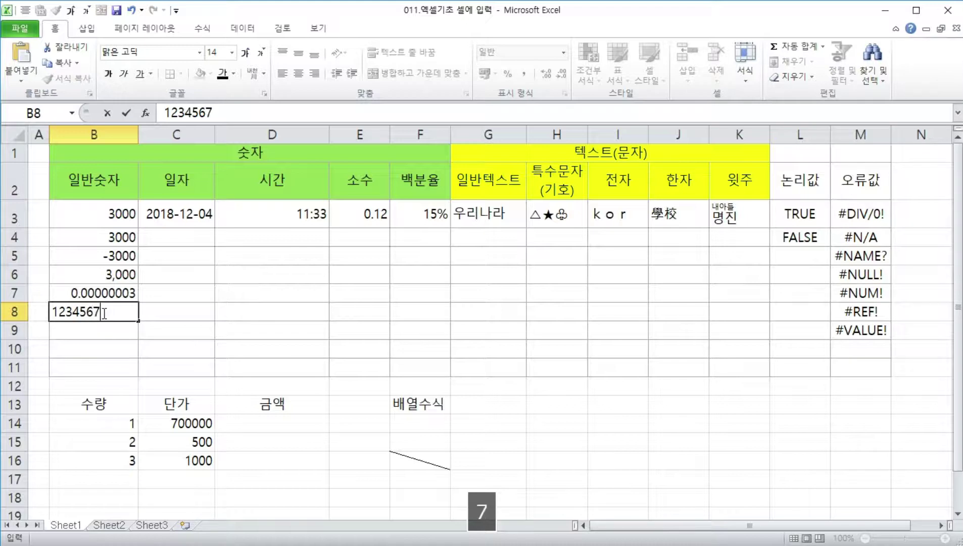
{"action": "type", "text": "89012345"}
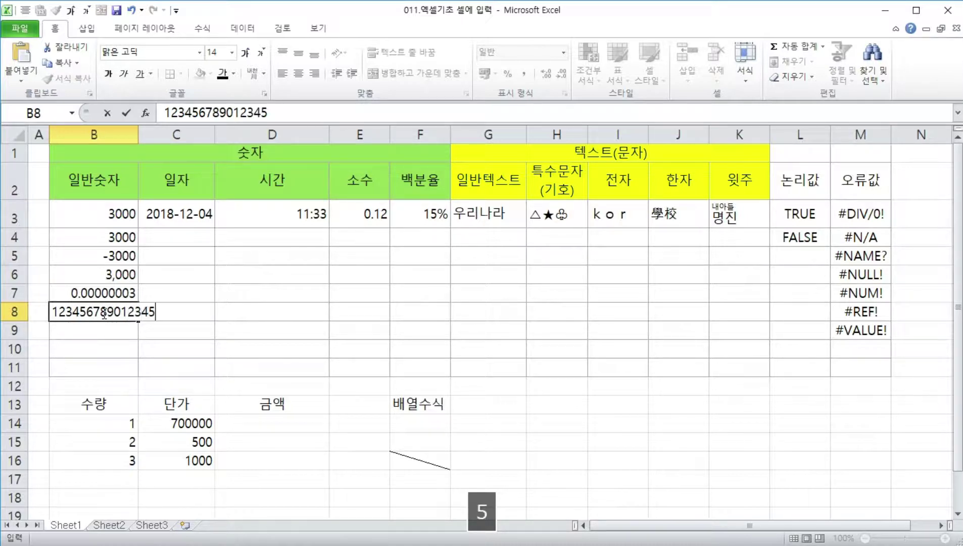
{"action": "type", "text": "6"}
{"action": "key", "text": "Return"}
{"action": "key", "text": "Up"}
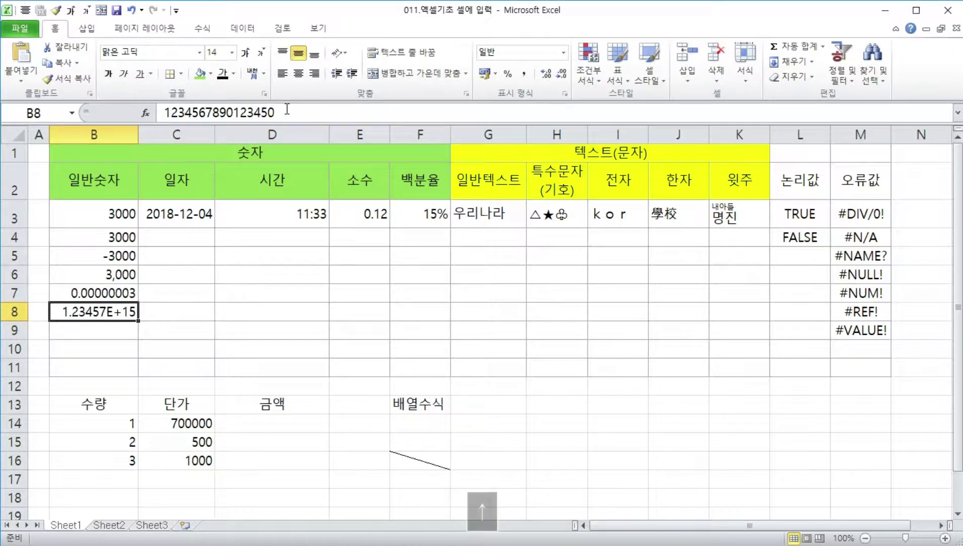
Step: Highlight the first 15 digits of the number stored in cell B8 to examine the digit limit
{"action": "left_click", "coordinate": [271, 112]}
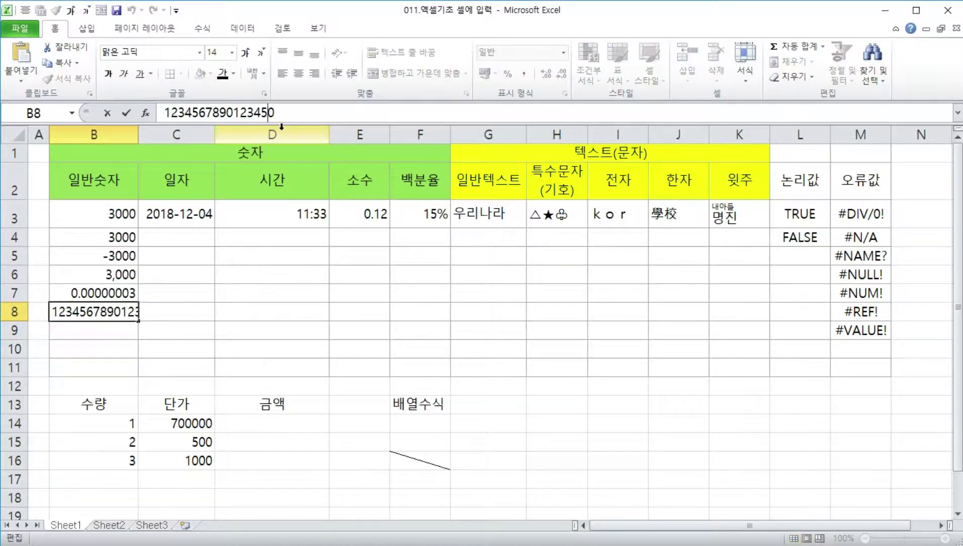
{"action": "key", "text": "shift+Home"}
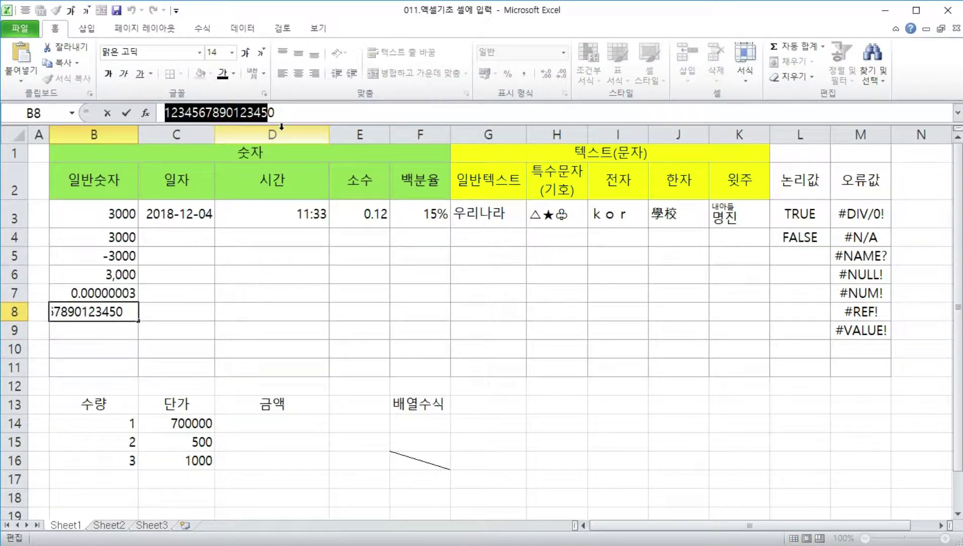
{"action": "key", "text": "Escape"}
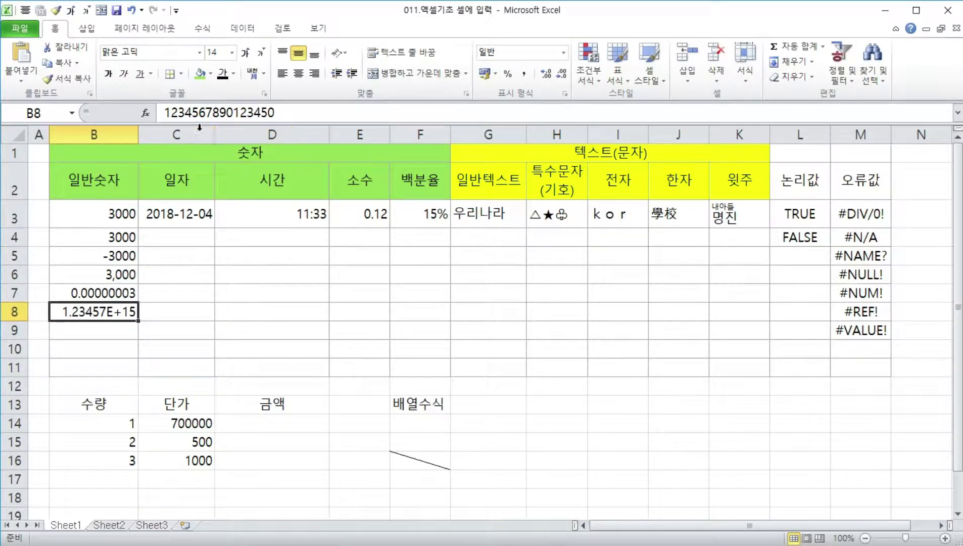
Step: Try prefixing the number in B8 with an apostrophe, and look through the available number formats
{"action": "left_click", "coordinate": [167, 113]}
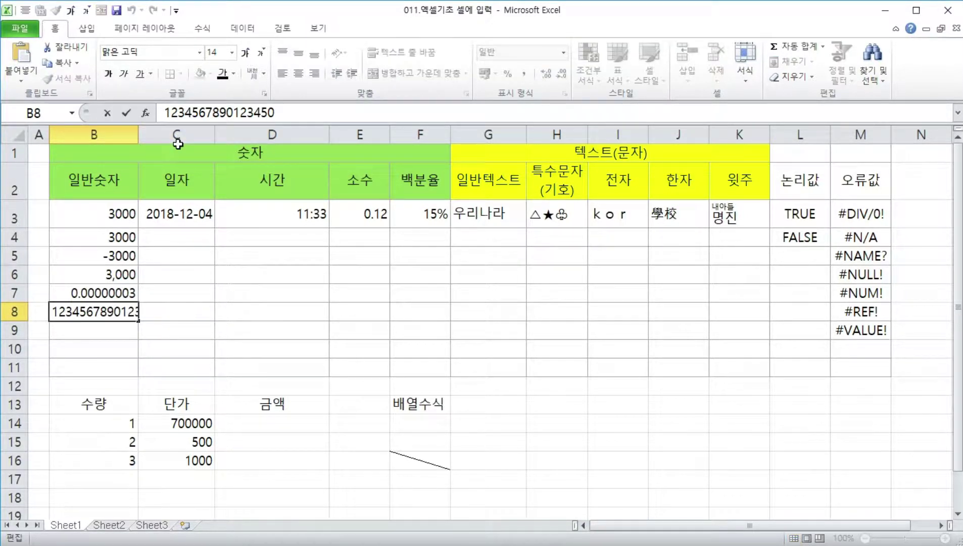
{"action": "type", "text": "'"}
{"action": "key", "text": "End"}
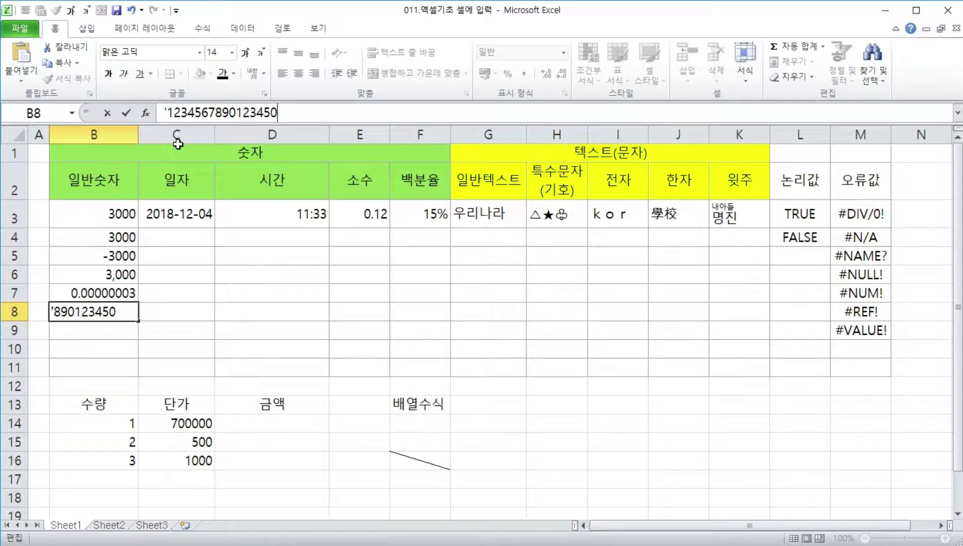
{"action": "key", "text": "Escape"}
{"action": "left_click", "coordinate": [563, 52]}
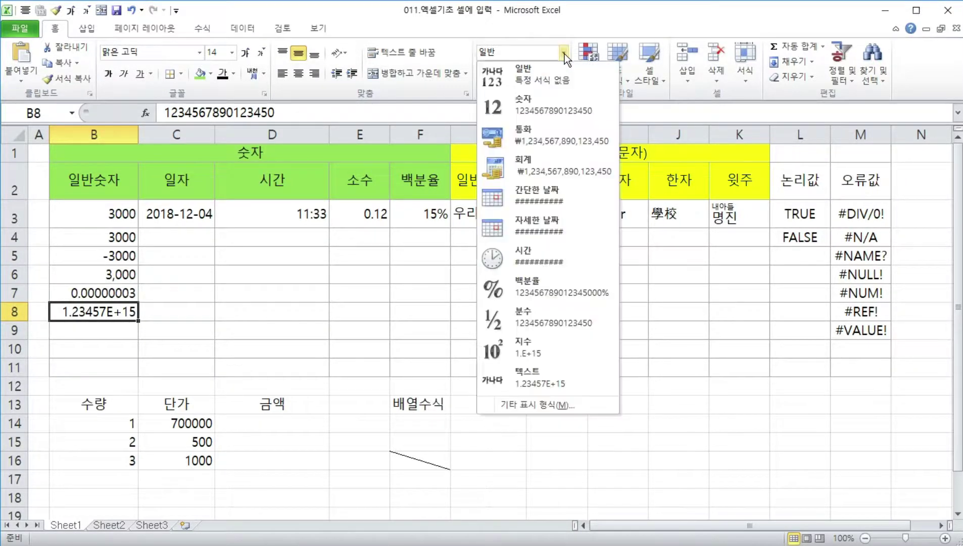
{"action": "left_click", "coordinate": [104, 345]}
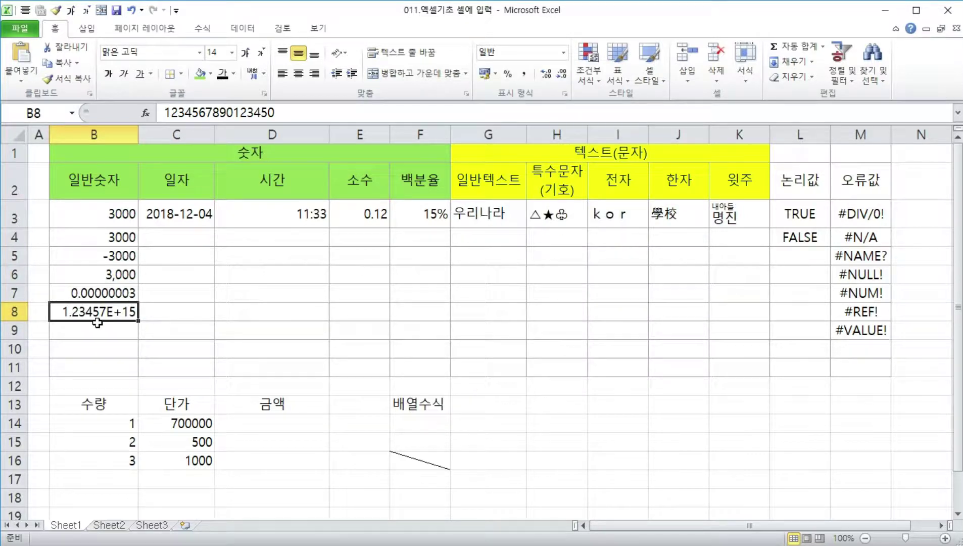
Step: Change the number in B8 to 1.23456789012345 by adding a decimal point after the first digit and removing the final zero
{"action": "left_click", "coordinate": [174, 115]}
{"action": "type", "text": "."}
{"action": "key", "text": "End"}
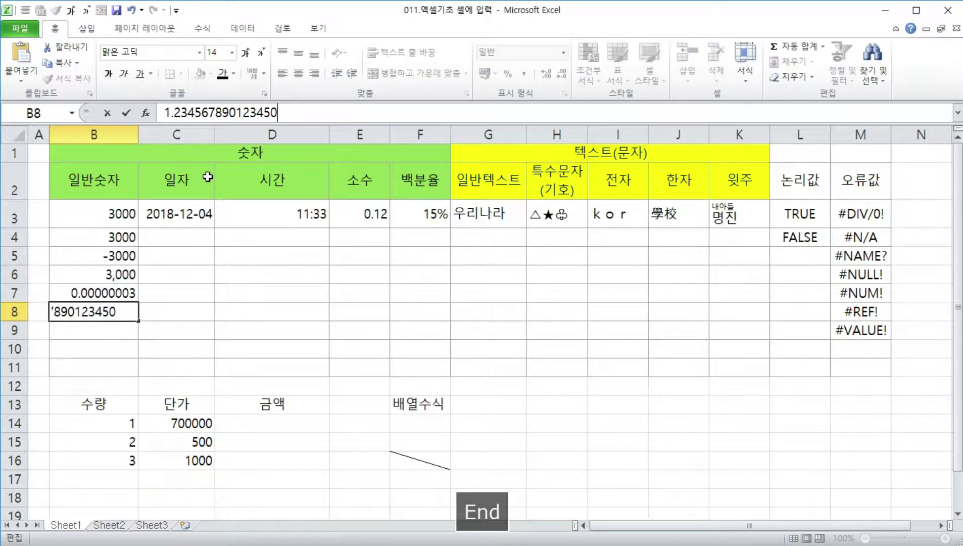
{"action": "key", "text": "BackSpace"}
{"action": "key", "text": "Return"}
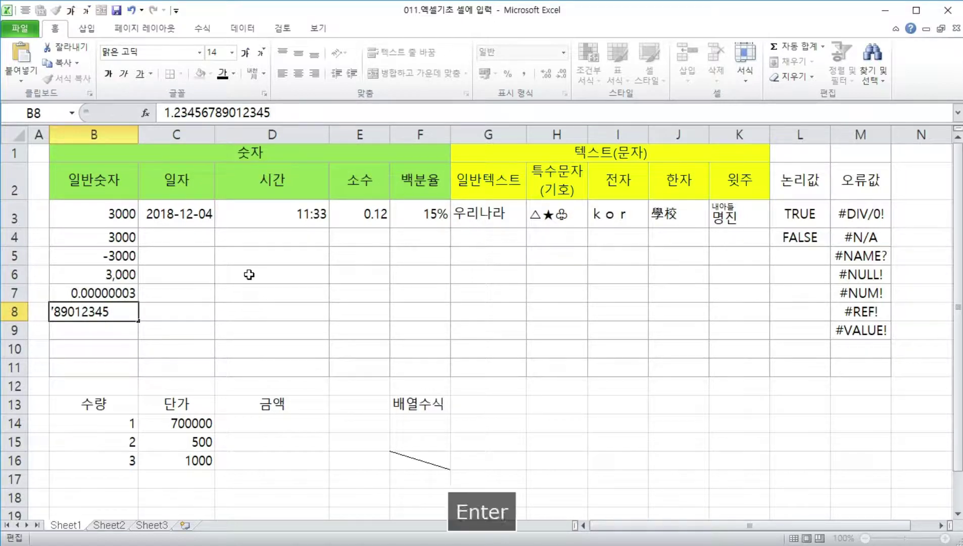
Step: Try to append a 6 as the 16th digit of the decimal number in B8
{"action": "left_click", "coordinate": [281, 117]}
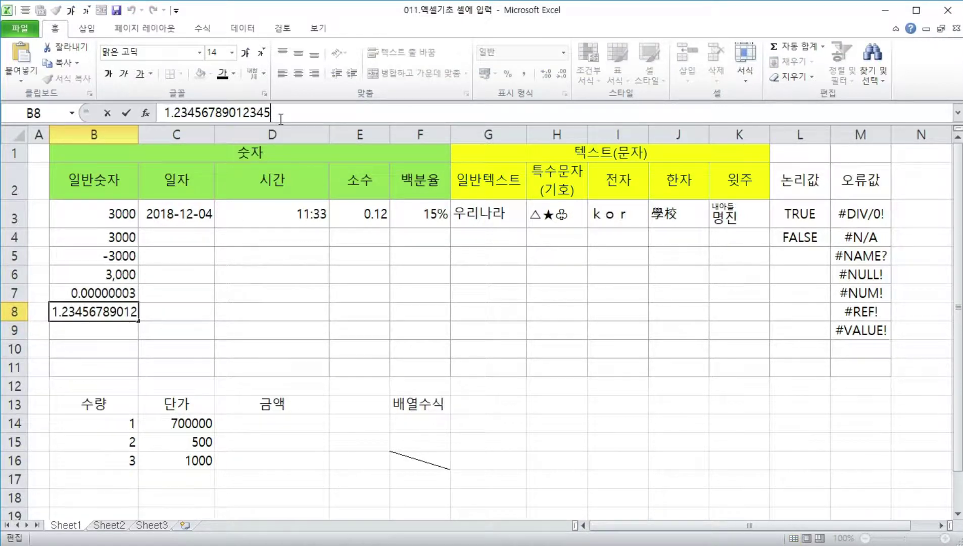
{"action": "type", "text": "6"}
{"action": "key", "text": "Return"}
{"action": "key", "text": "Up"}
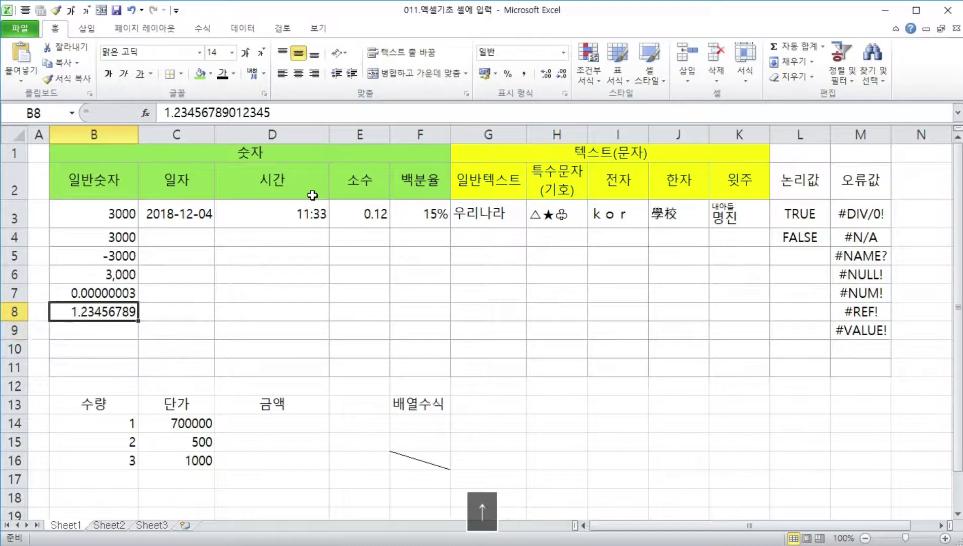
Step: Insert an extra 2 just before the decimal point of the number in B8 to test the 15-digit limit
{"action": "left_click", "coordinate": [175, 116]}
{"action": "key", "text": "Left"}
{"action": "key", "text": "Right"}
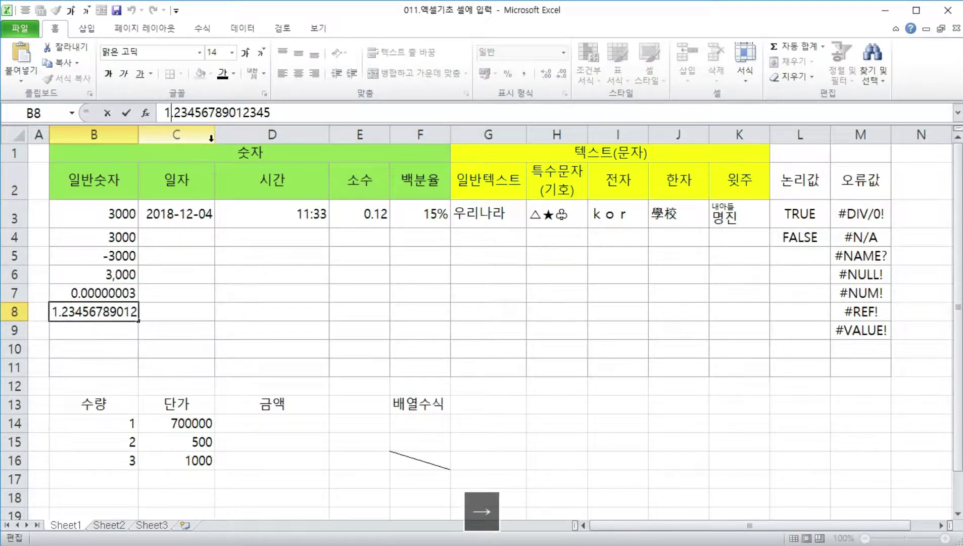
{"action": "type", "text": "2"}
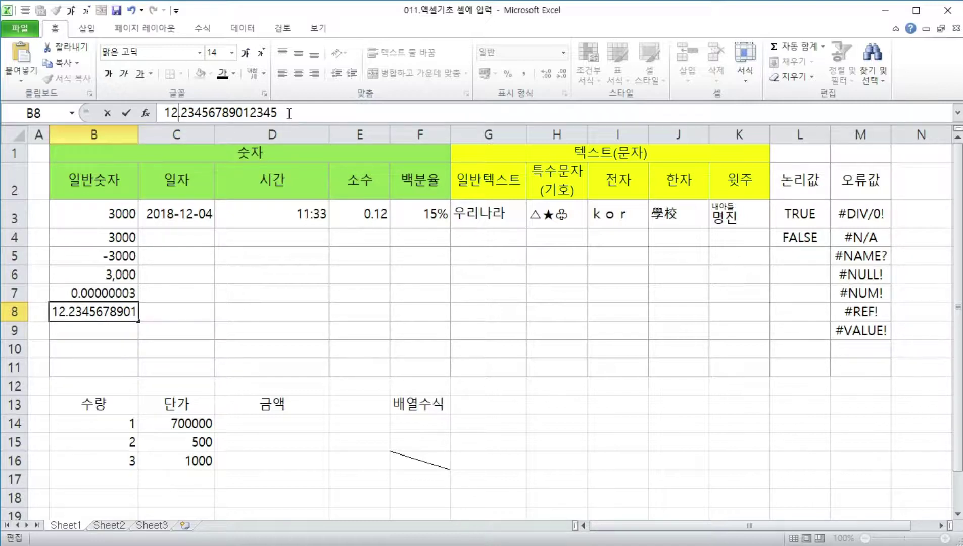
{"action": "key", "text": "Return"}
{"action": "key", "text": "Up"}
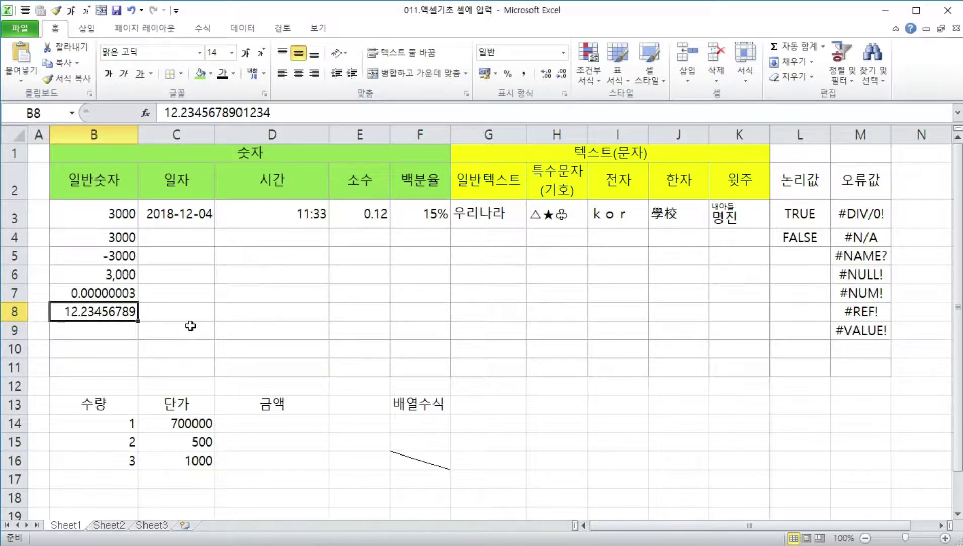
Step: Select cell B9 and turn on automatic decimal point insertion in the advanced editing options
{"action": "left_click", "coordinate": [96, 332]}
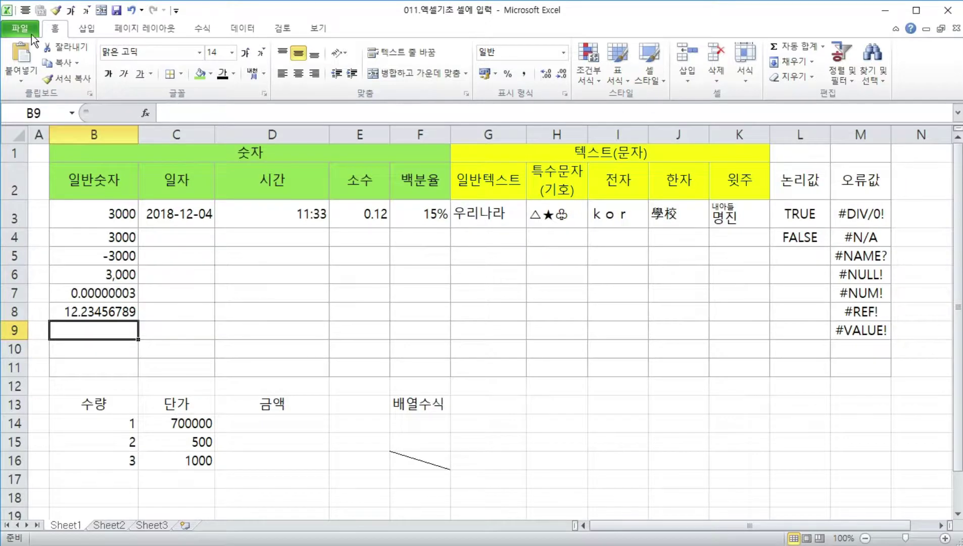
{"action": "left_click", "coordinate": [20, 29]}
{"action": "left_click", "coordinate": [95, 364]}
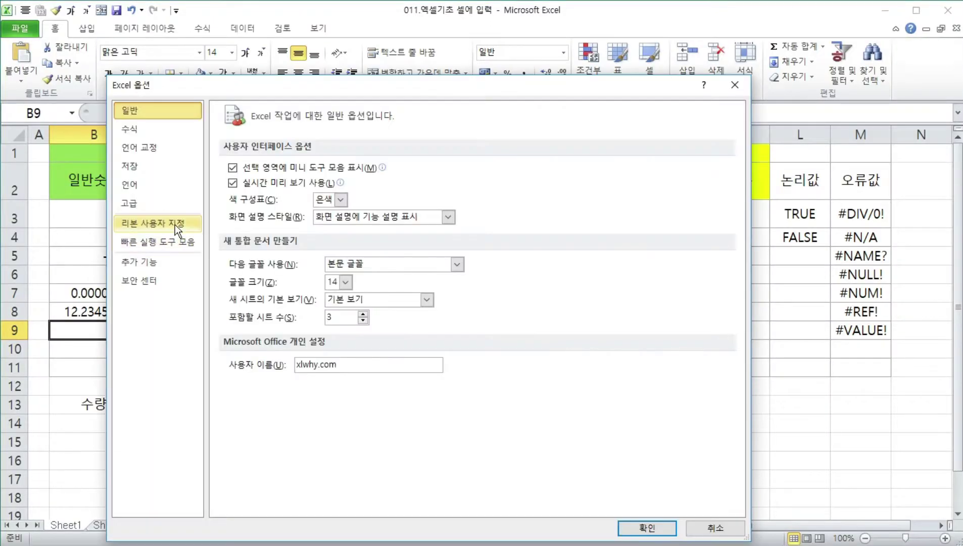
{"action": "left_click", "coordinate": [164, 206]}
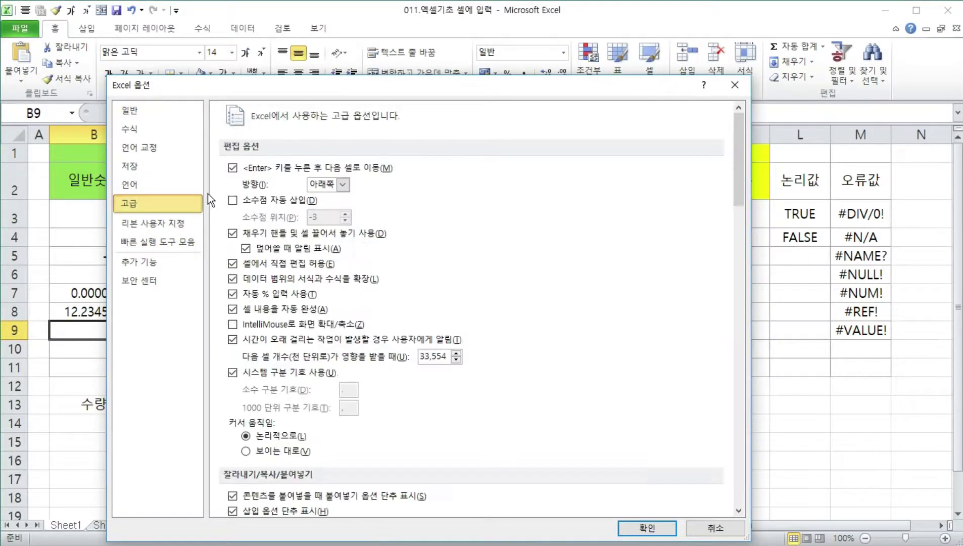
{"action": "left_click", "coordinate": [245, 202]}
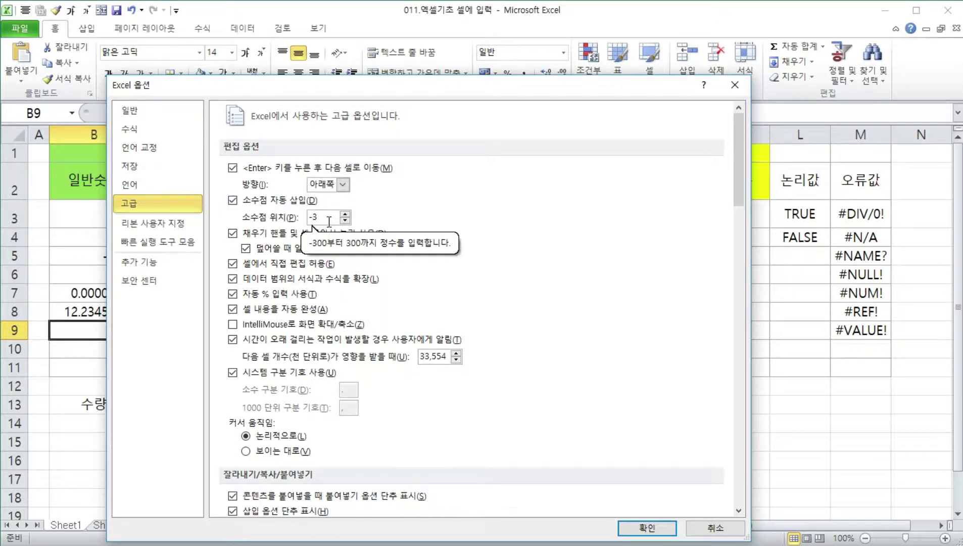
{"action": "key", "text": "Return"}
Step: Enter 1 in cell B9 and replace it with 20, using the automatic decimal setting
{"action": "type", "text": "1"}
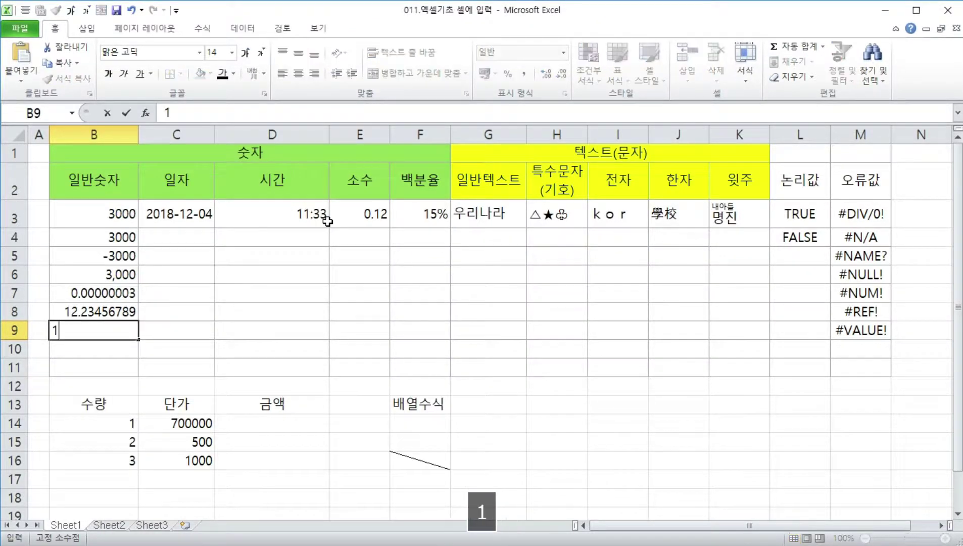
{"action": "key", "text": "ctrl+Return"}
{"action": "type", "text": "20"}
{"action": "key", "text": "ctrl+Return"}
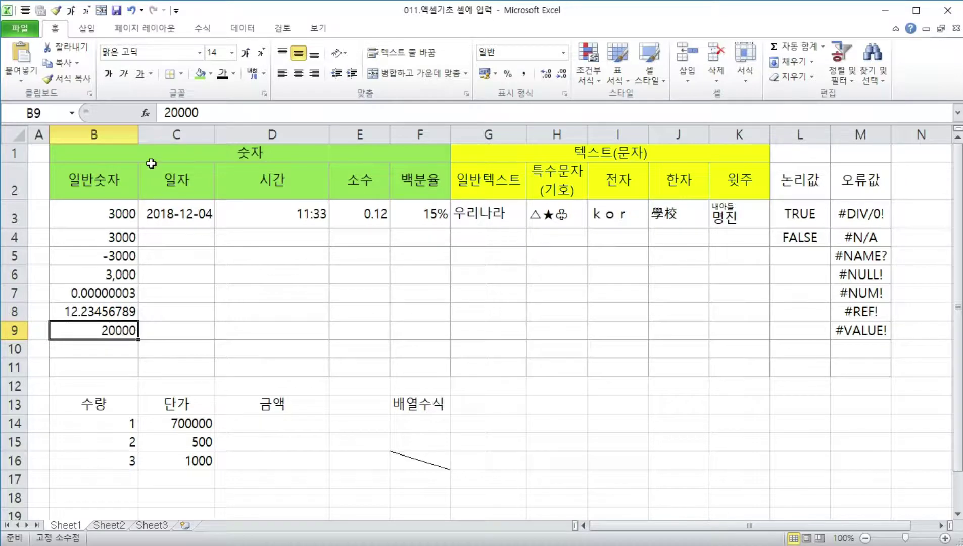
Step: Try narrowing column B to examine how its numbers are displayed, and undo the width change
{"action": "left_click_drag", "start_coordinate": [136, 135], "coordinate": [72, 135]}
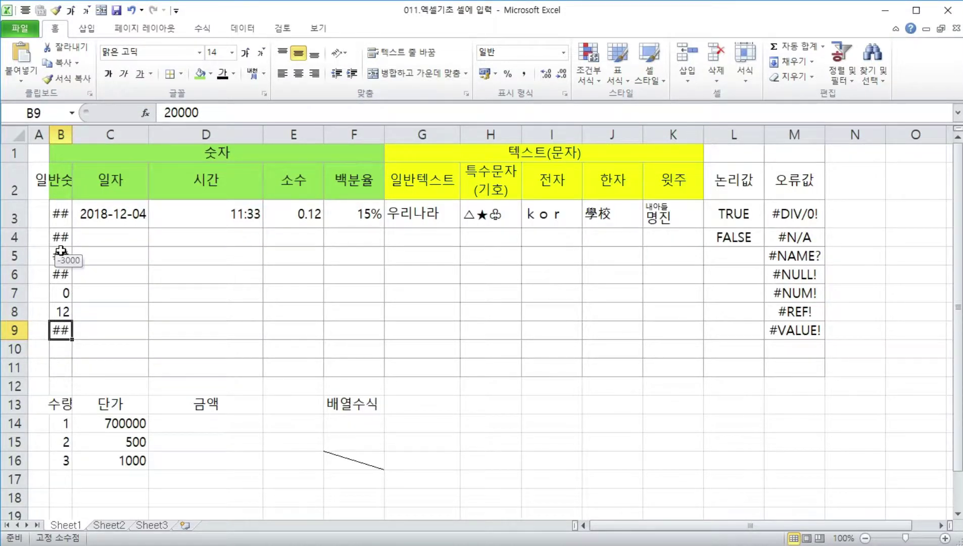
{"action": "key", "text": "ctrl+z"}
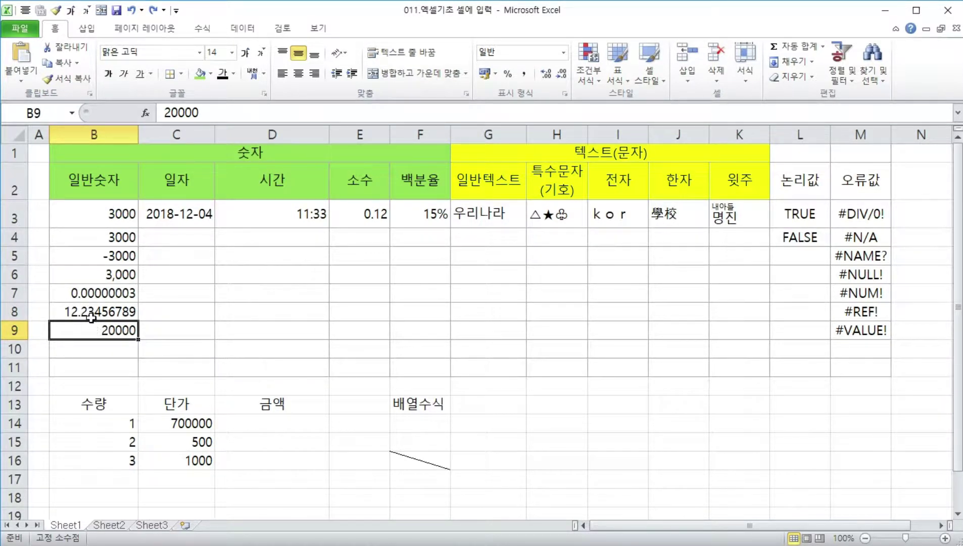
{"action": "left_click", "coordinate": [90, 346]}
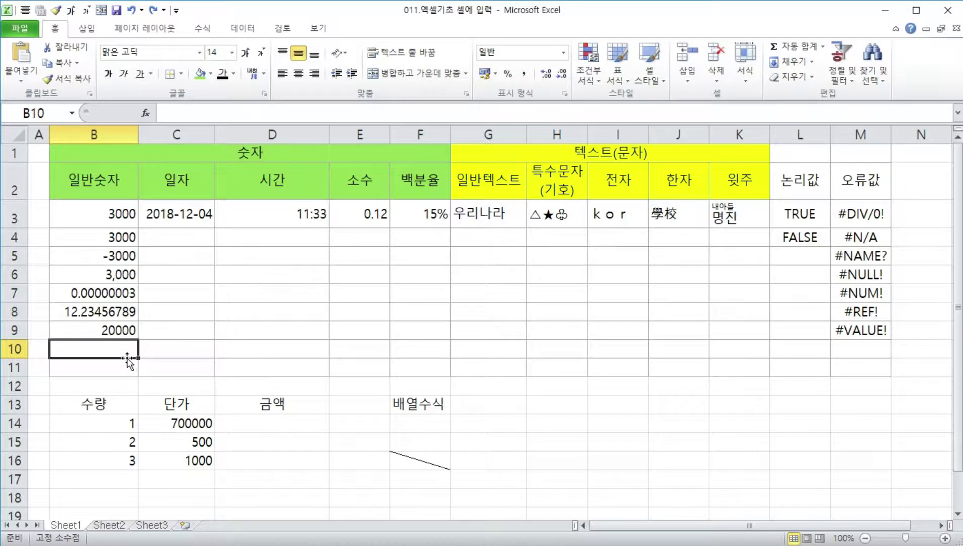
Step: Delete the digits 23456789 that follow the decimal point of the number in B8
{"action": "double_click", "coordinate": [103, 312]}
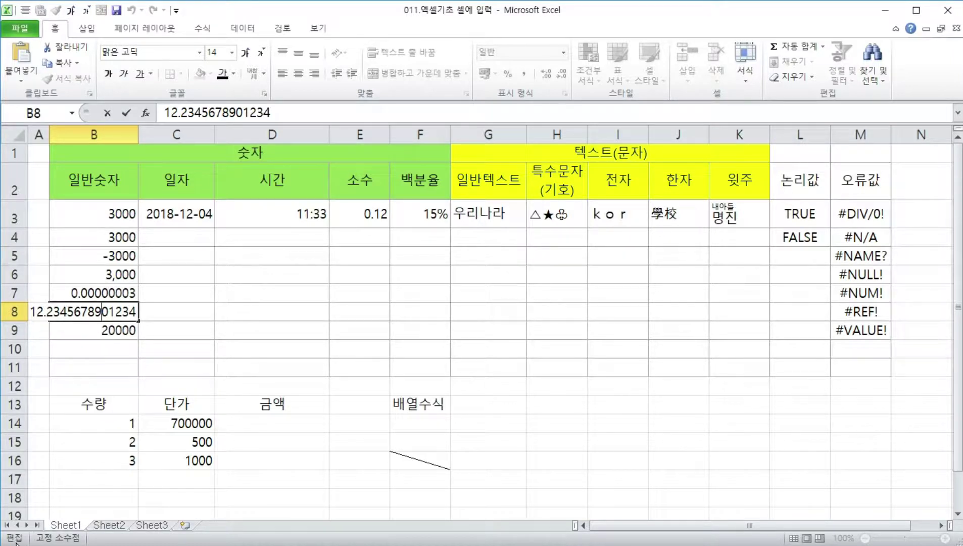
{"action": "key", "text": "BackSpace"}
{"action": "key", "text": "BackSpace"}
{"action": "key", "text": "BackSpace"}
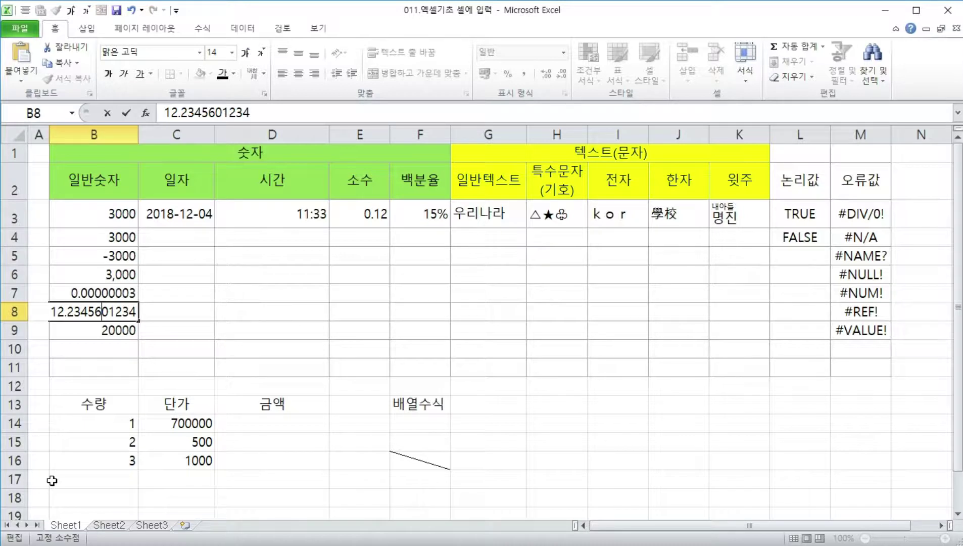
{"action": "key", "text": "shift+Left"}
{"action": "key", "text": "shift+Left"}
{"action": "key", "text": "shift+Left"}
{"action": "key", "text": "shift+Left"}
{"action": "key", "text": "shift+Left"}
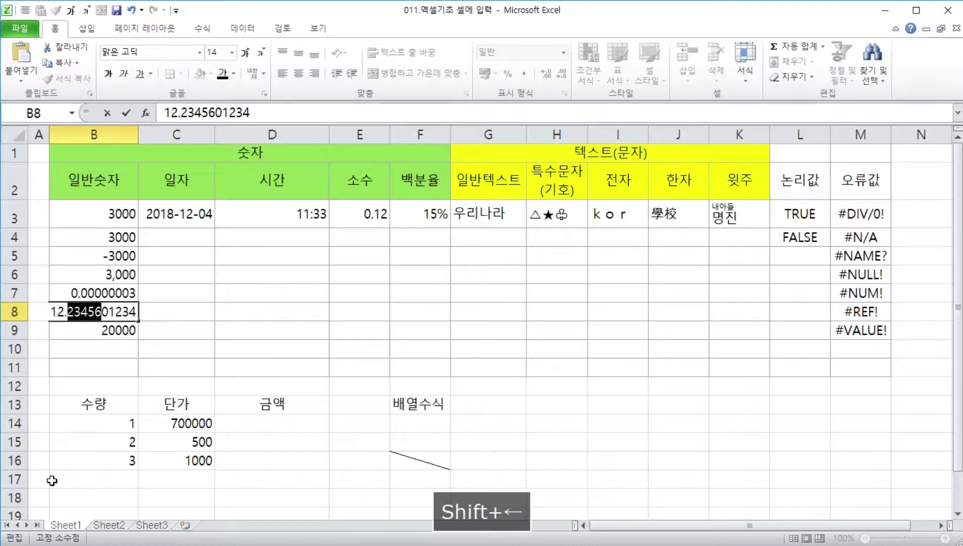
{"action": "key", "text": "Delete"}
Step: Replace the digits 012 after the decimal point in B8 with 88, making the value 12.8834
{"action": "key", "text": "shift+Right"}
{"action": "key", "text": "shift+Right"}
{"action": "key", "text": "shift+Right"}
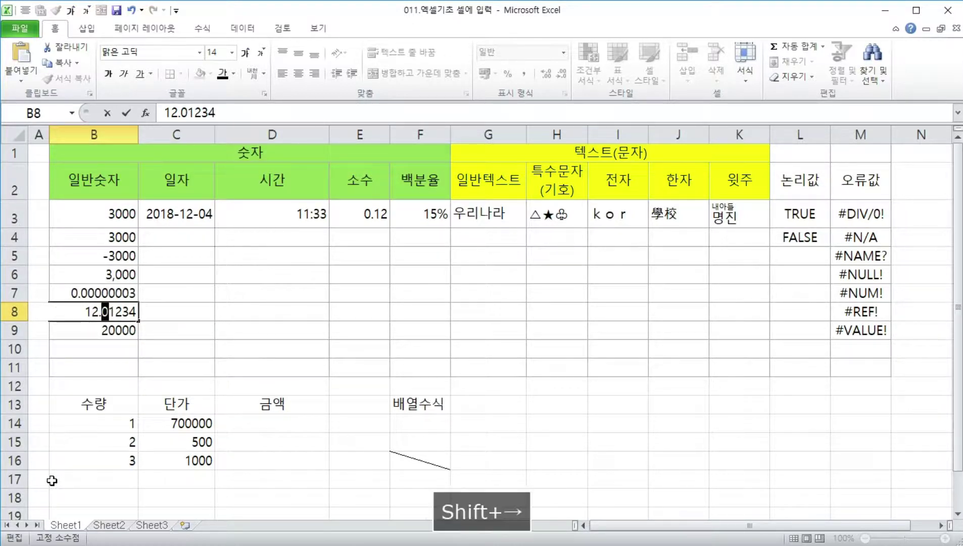
{"action": "type", "text": "88"}
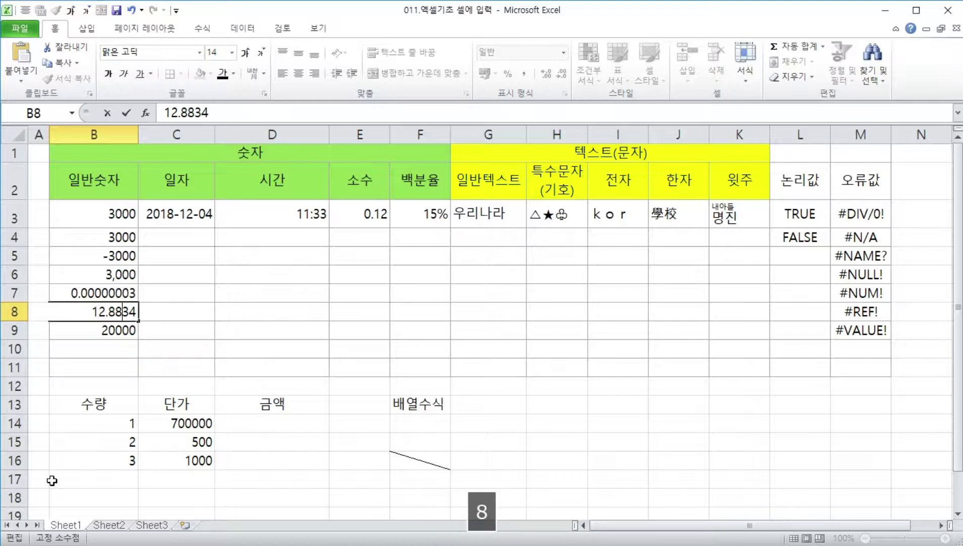
{"action": "key", "text": "Return"}
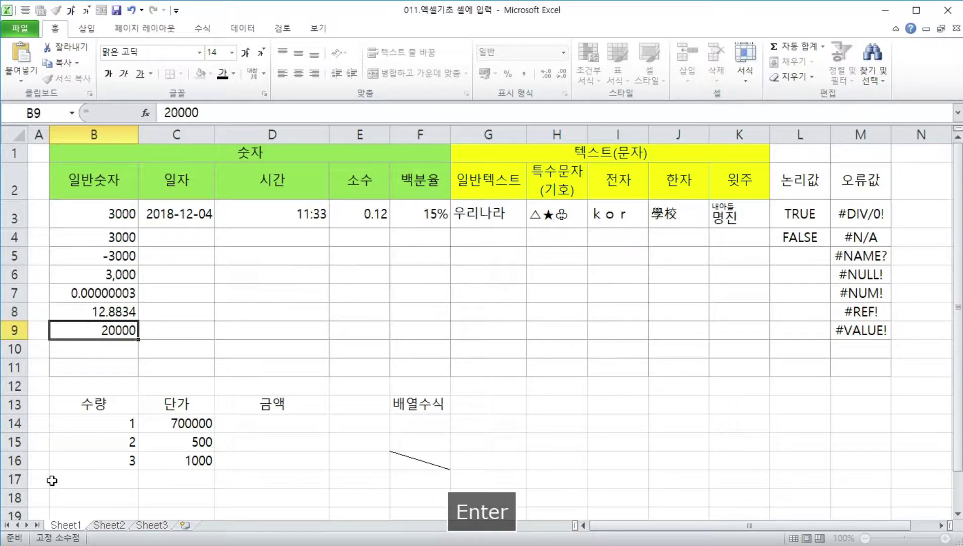
Step: Try overwriting B8 with 9099 and with 44444, cancelling each entry
{"action": "key", "text": "Up"}
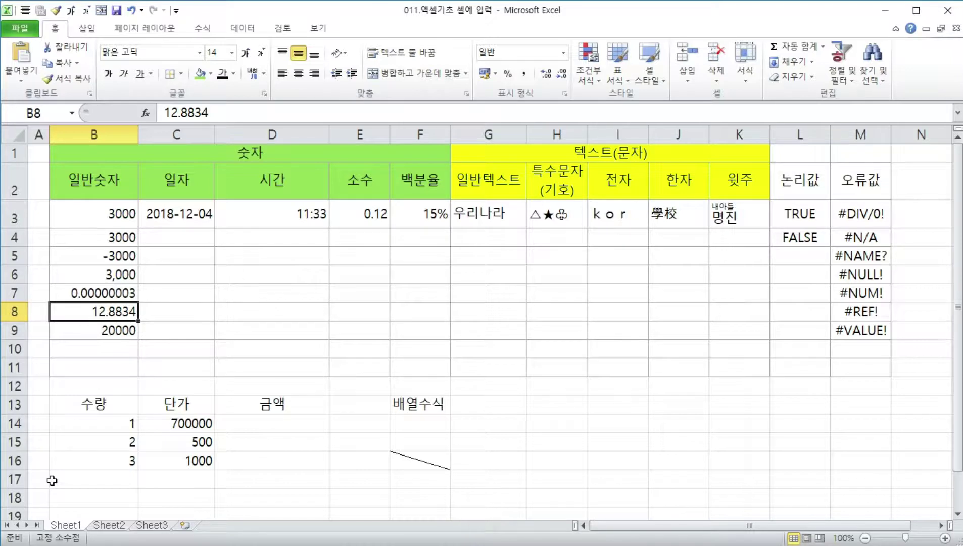
{"action": "key", "text": "BackSpace"}
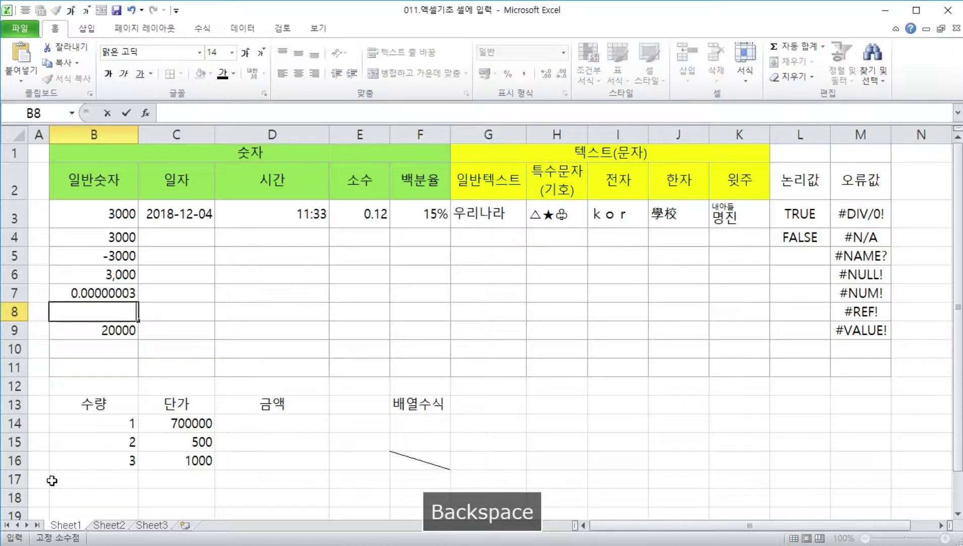
{"action": "type", "text": "9099"}
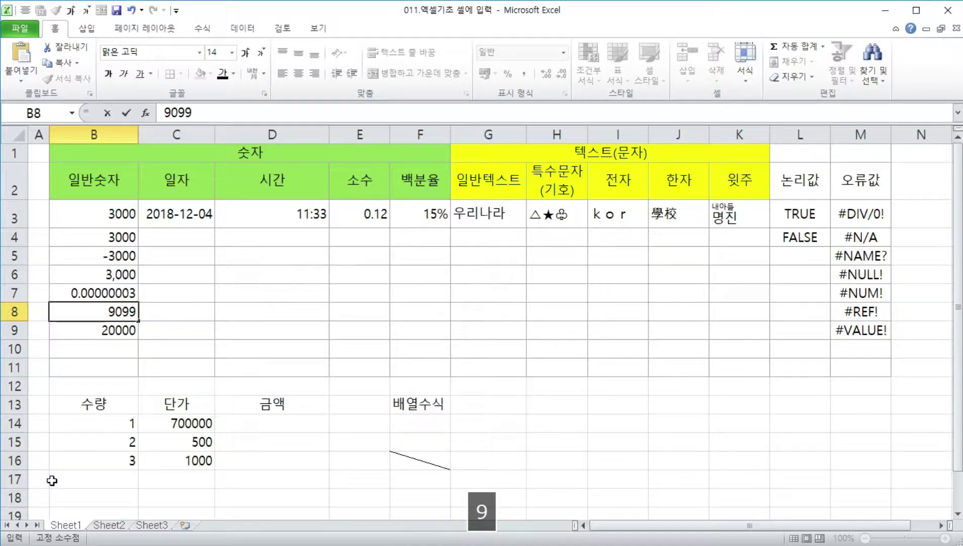
{"action": "key", "text": "Escape"}
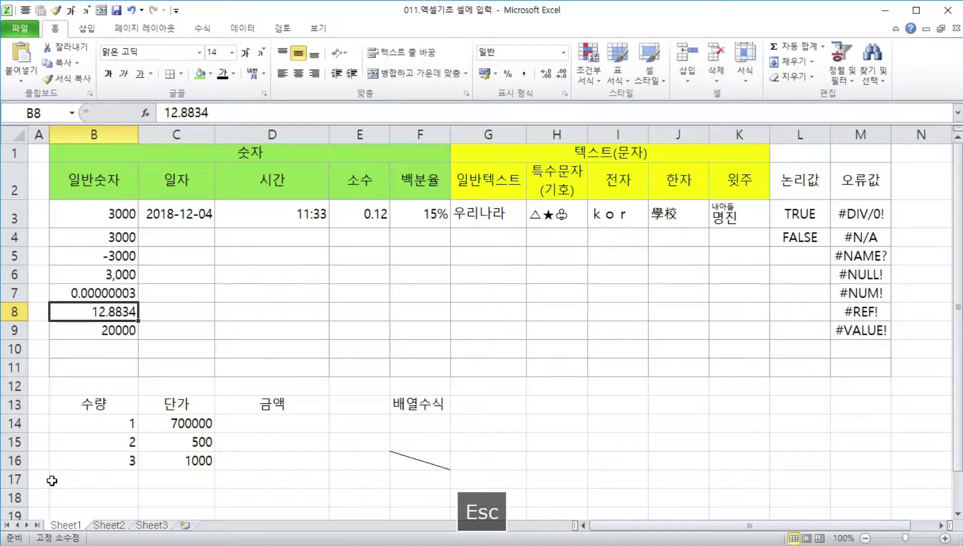
{"action": "type", "text": "44444"}
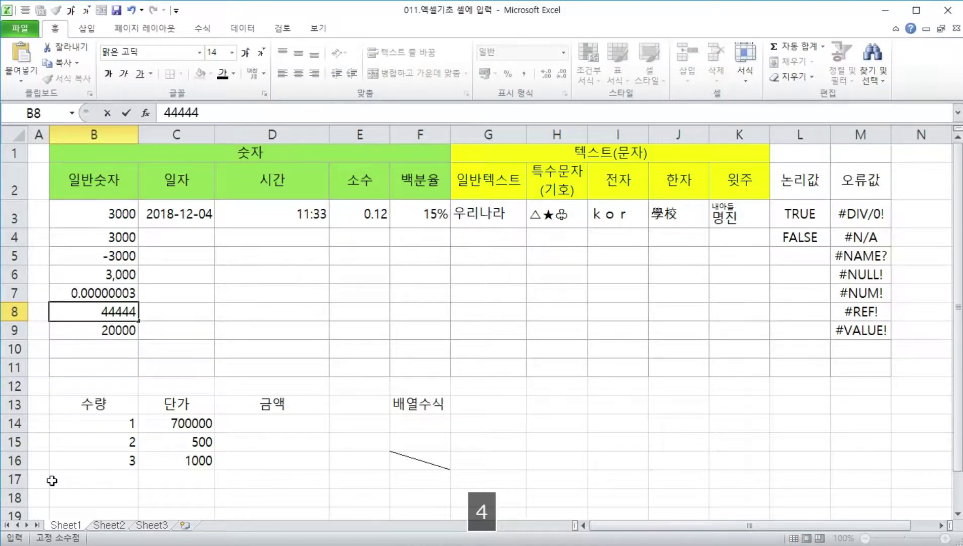
{"action": "key", "text": "Escape"}
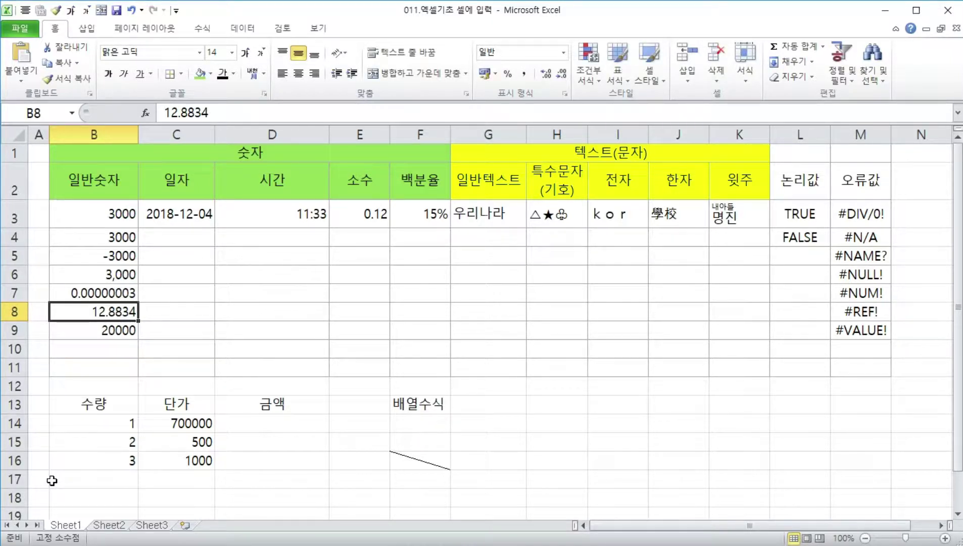
Step: Copy the number text from the unit price cell C14, and append 000 to make it 700000000
{"action": "key", "text": "Down"}
{"action": "key", "text": "Down"}
{"action": "key", "text": "Down"}
{"action": "key", "text": "Down"}
{"action": "key", "text": "Down"}
{"action": "key", "text": "Down"}
{"action": "key", "text": "Right"}
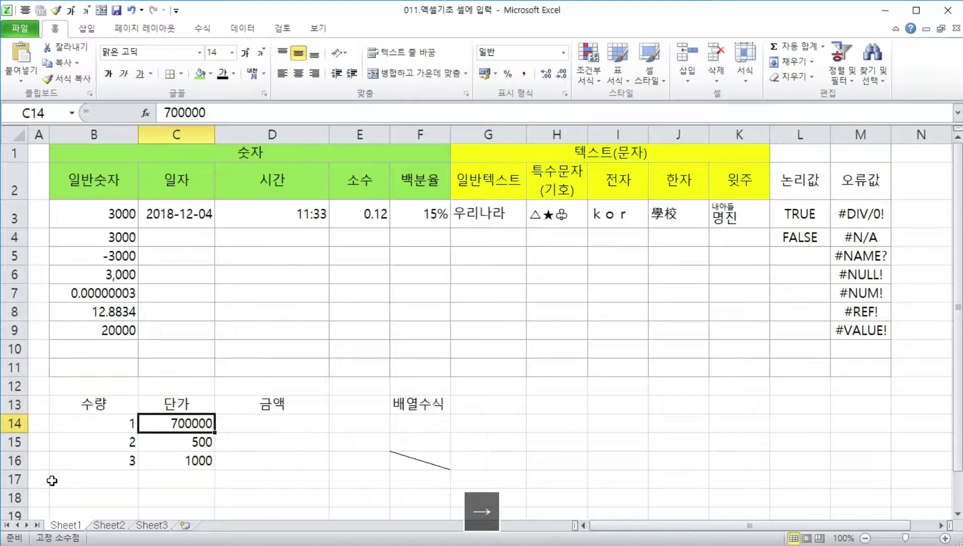
{"action": "key", "text": "F2"}
{"action": "key", "text": "shift+Home"}
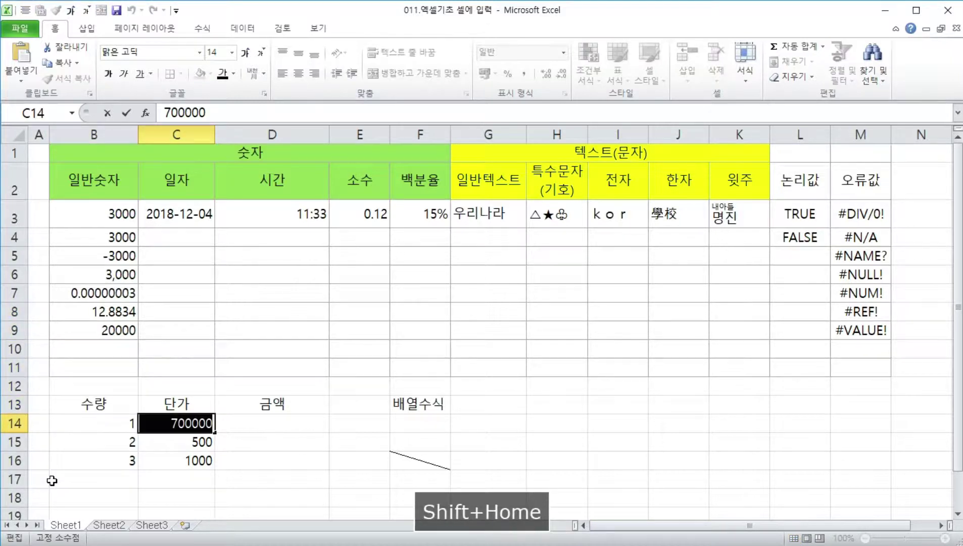
{"action": "key", "text": "ctrl+c"}
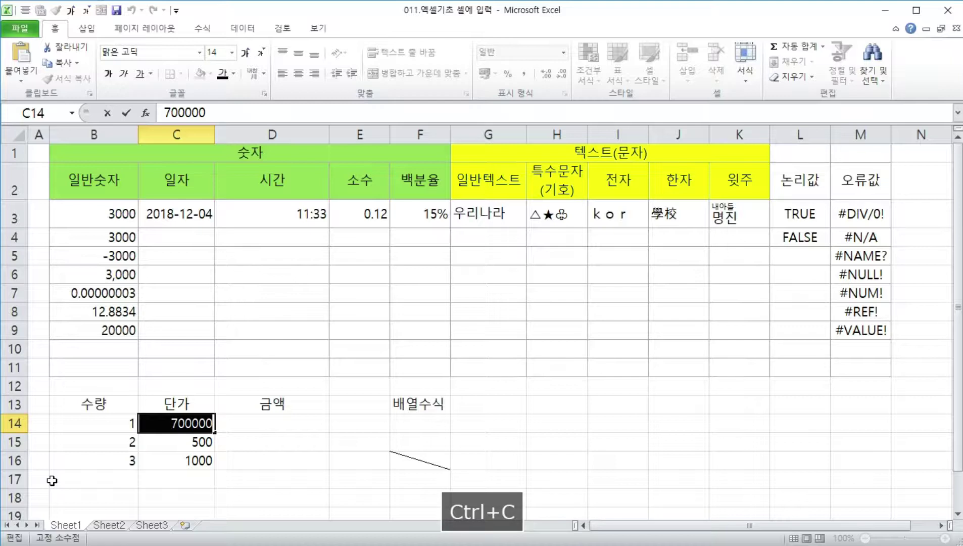
{"action": "key", "text": "End"}
{"action": "type", "text": "000"}
{"action": "key", "text": "Return"}
Step: Replace the contents of B8 with the copied number 700000
{"action": "key", "text": "Up"}
{"action": "key", "text": "Up"}
{"action": "key", "text": "Up"}
{"action": "key", "text": "Up"}
{"action": "key", "text": "Up"}
{"action": "key", "text": "Up"}
{"action": "key", "text": "Up"}
{"action": "key", "text": "Left"}
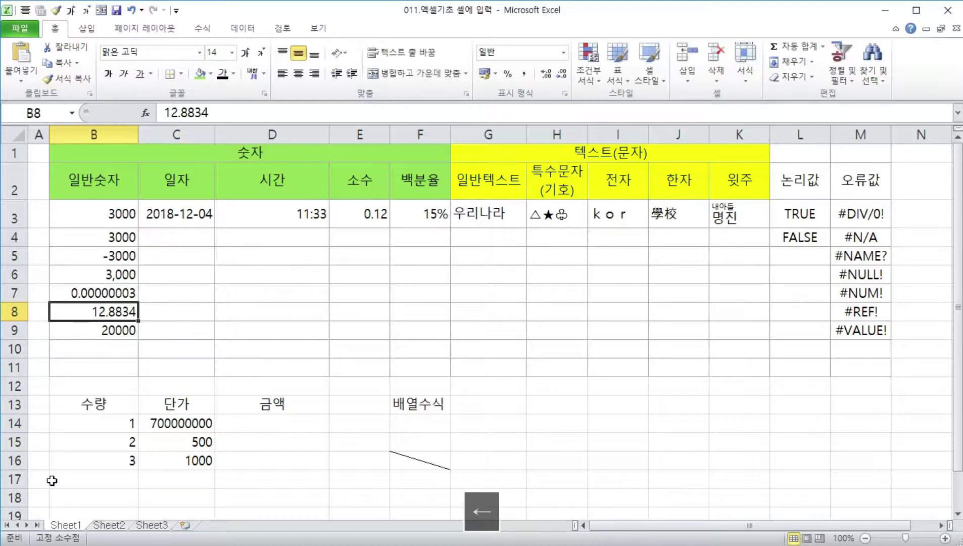
{"action": "key", "text": "BackSpace"}
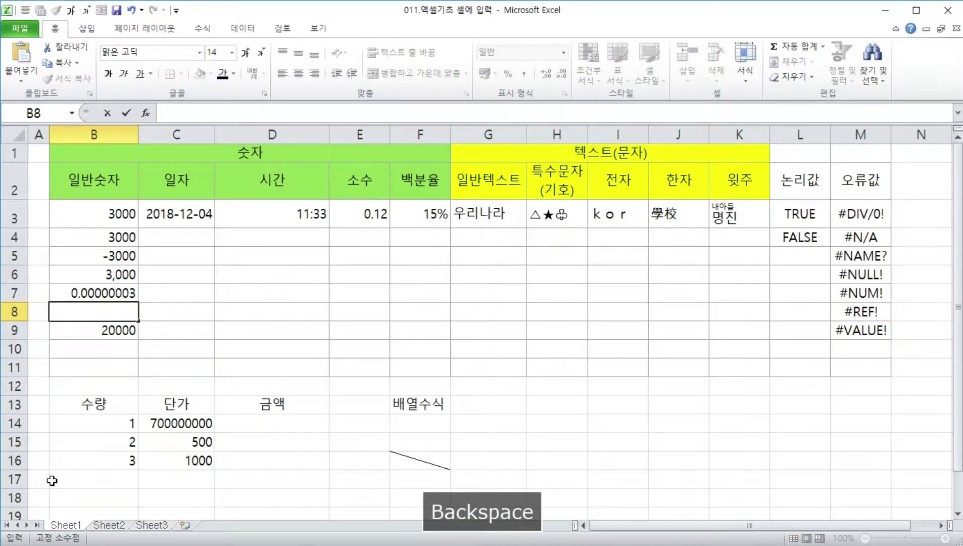
{"action": "key", "text": "ctrl+v"}
{"action": "key", "text": "Return"}
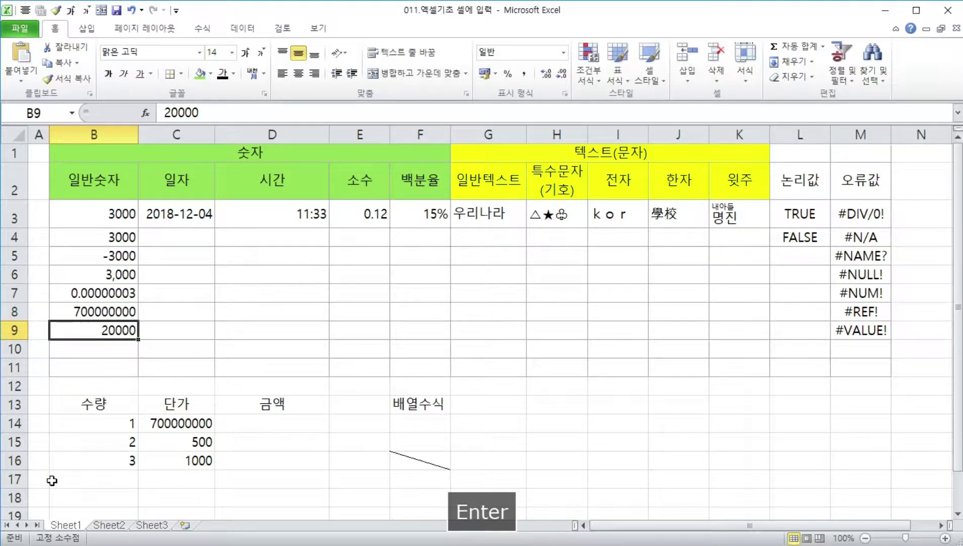
Step: Turn off automatic decimal point insertion in the advanced editing options
{"action": "key", "text": "alt+t"}
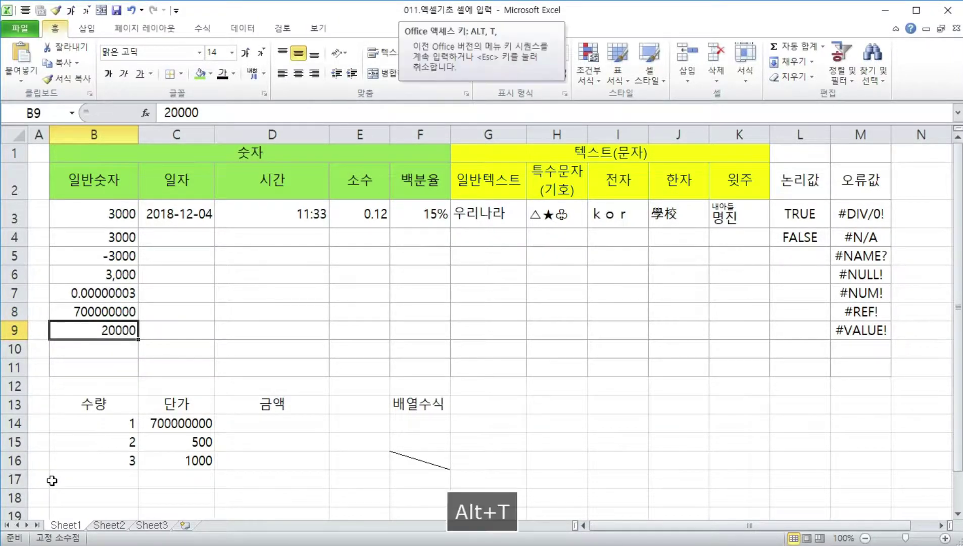
{"action": "key", "text": "o"}
{"action": "left_click", "coordinate": [195, 202]}
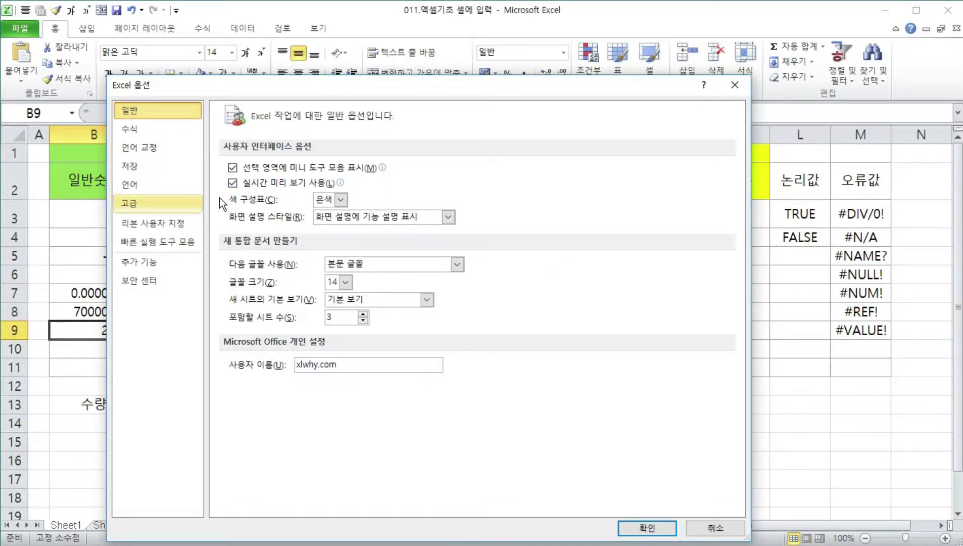
{"action": "left_click", "coordinate": [245, 202]}
{"action": "key", "text": "Return"}
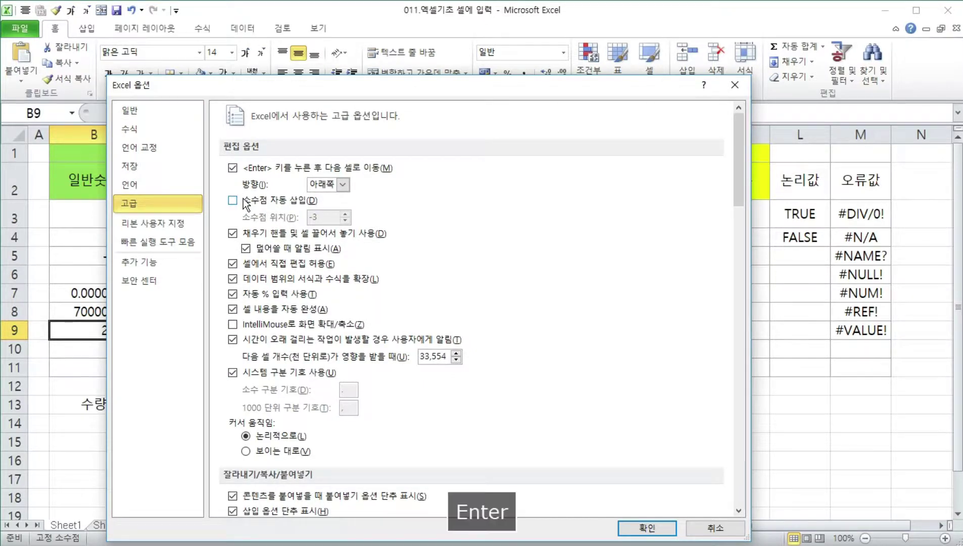
Step: Select cell B6 to examine the value stored behind its thousands separator
{"action": "left_click", "coordinate": [58, 353]}
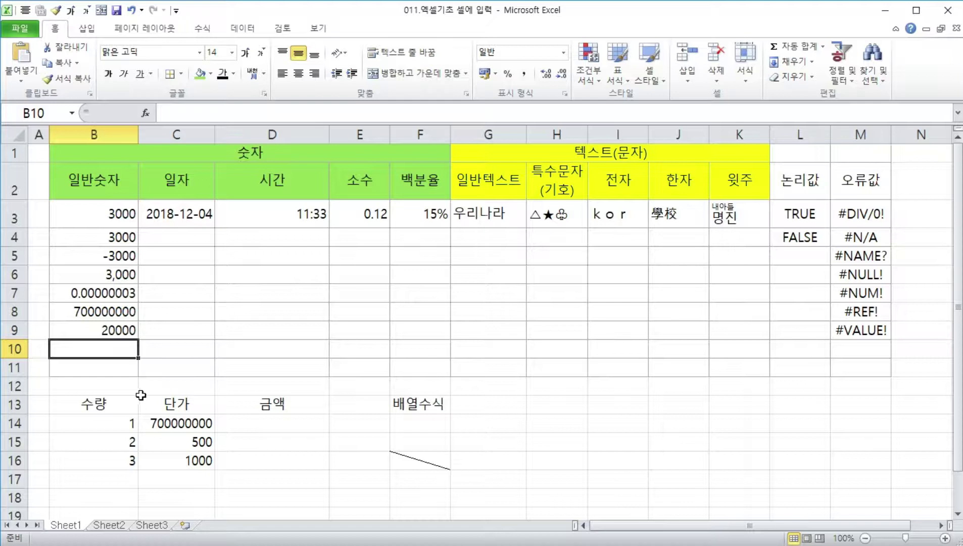
{"action": "left_click", "coordinate": [113, 286]}
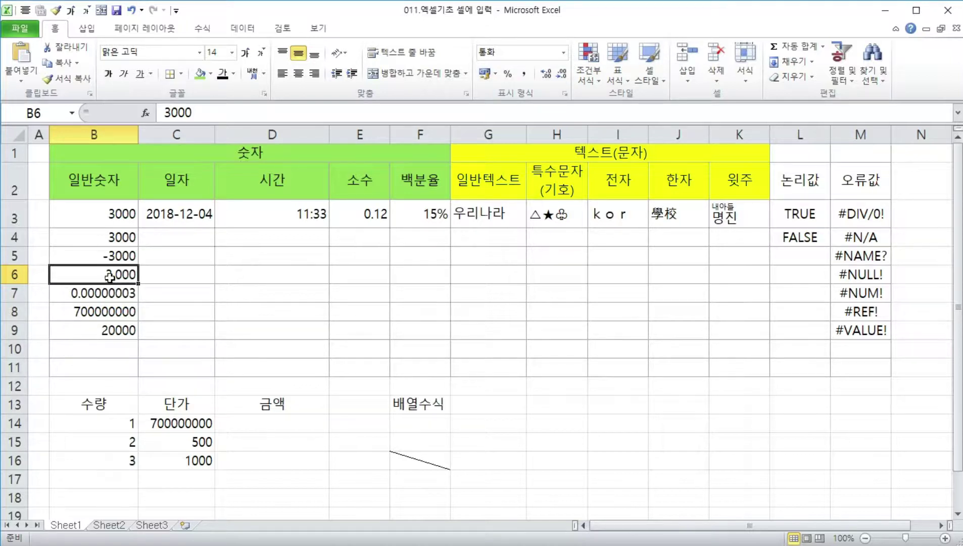
Step: Try clearing only the contents of cell B6 twice, undoing the clearing each time
{"action": "right_click", "coordinate": [109, 276]}
{"action": "right_click", "coordinate": [126, 280]}
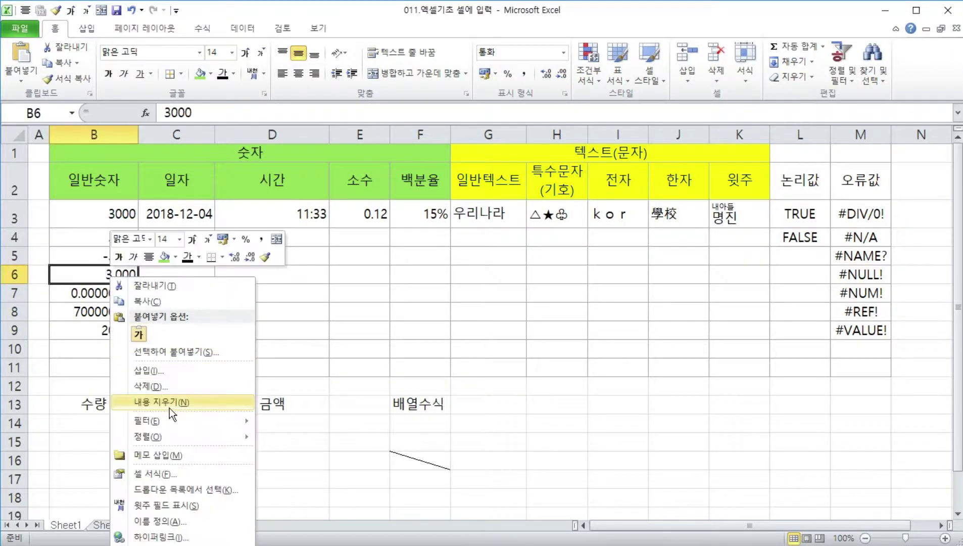
{"action": "left_click", "coordinate": [171, 400]}
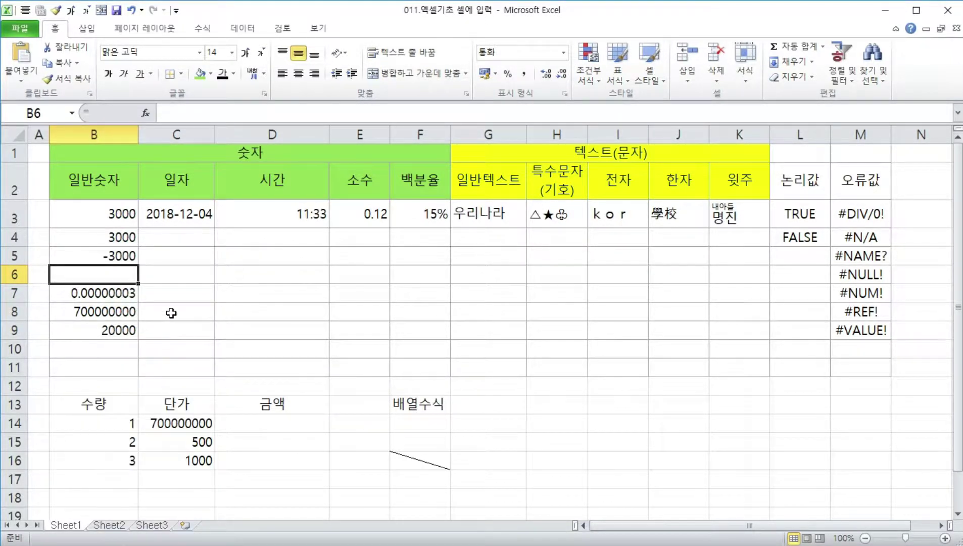
{"action": "key", "text": "ctrl+z"}
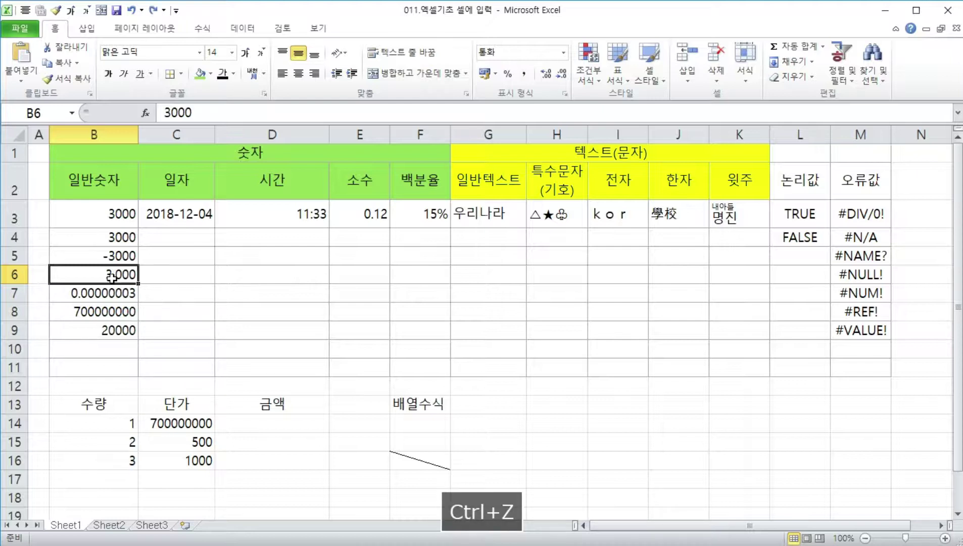
{"action": "key", "text": "Delete"}
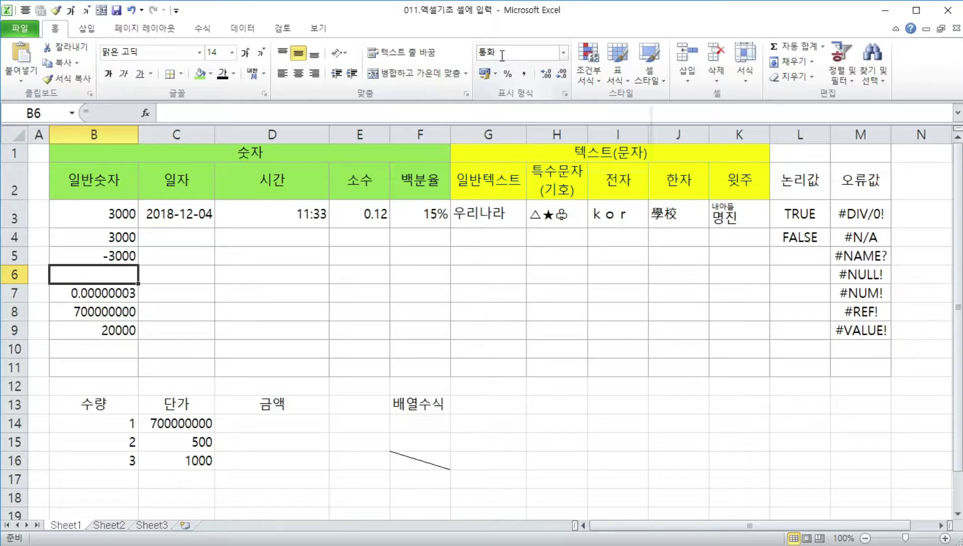
{"action": "key", "text": "ctrl+z"}
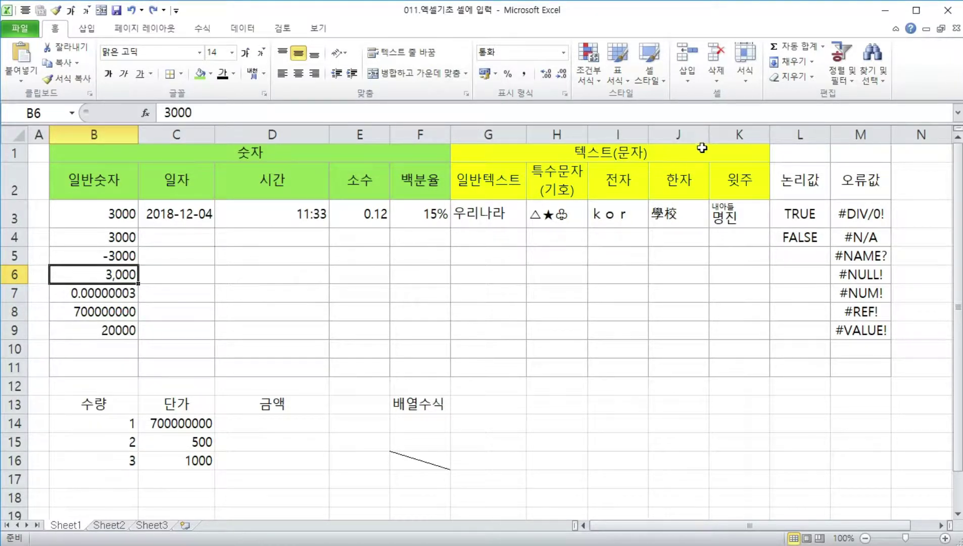
Step: Clear everything from cell B6, including its contents and all formatting
{"action": "left_click", "coordinate": [798, 77]}
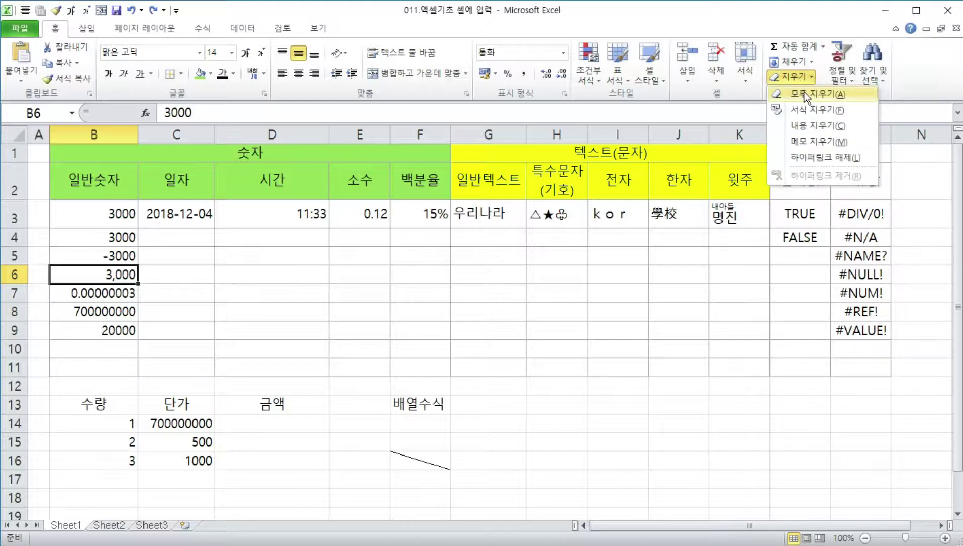
{"action": "left_click", "coordinate": [804, 91]}
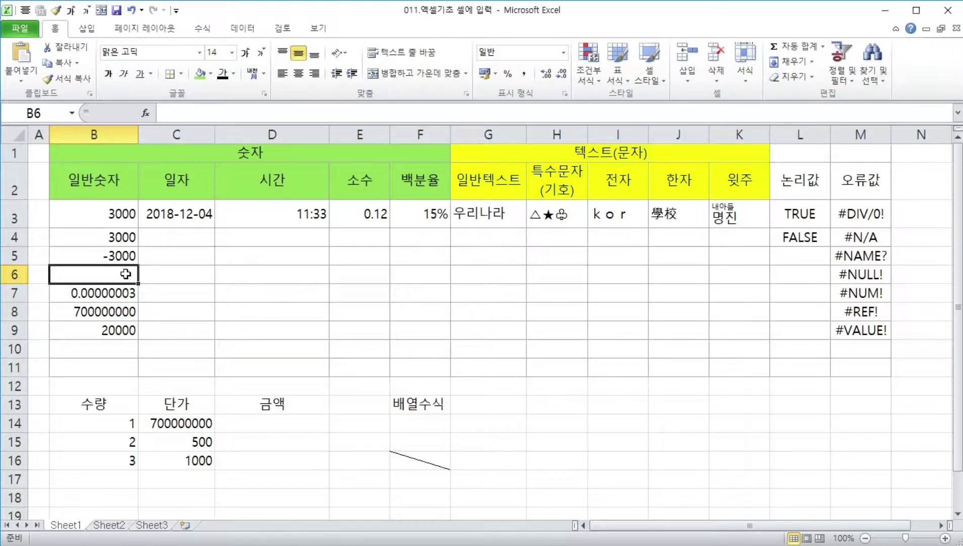
{"action": "left_click", "coordinate": [177, 329]}
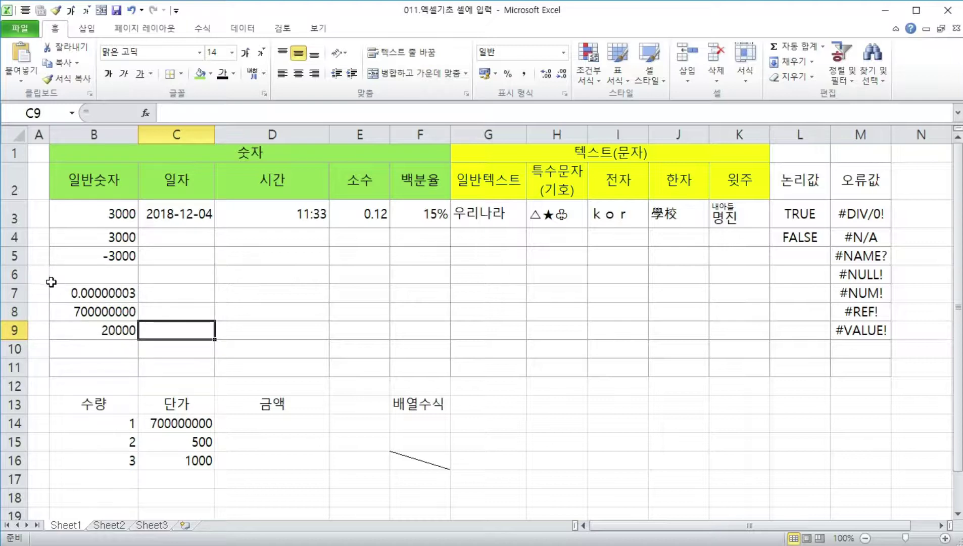
{"action": "left_click", "coordinate": [135, 273]}
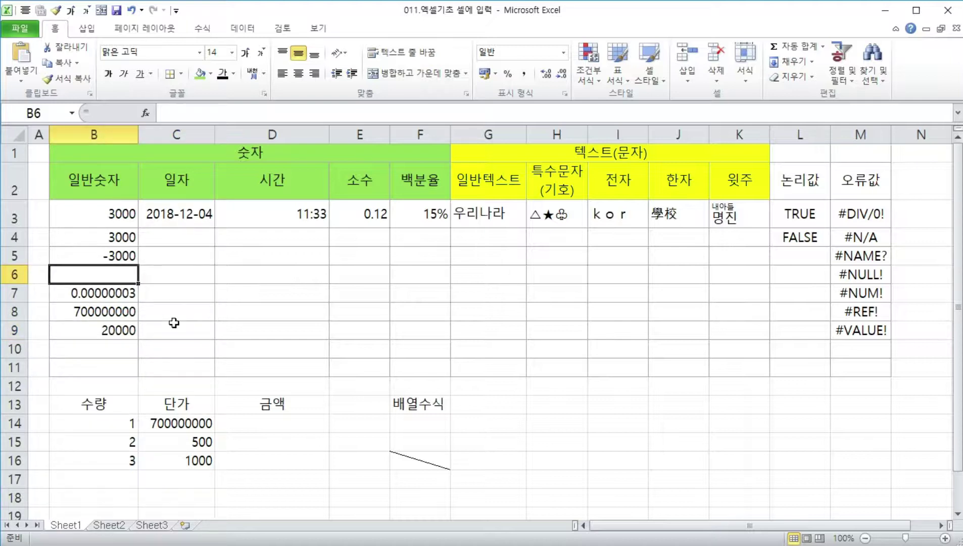
{"action": "key", "text": "Down"}
{"action": "key", "text": "Right"}
{"action": "key", "text": "Up"}
{"action": "key", "text": "Up"}
{"action": "key", "text": "Up"}
{"action": "key", "text": "Up"}
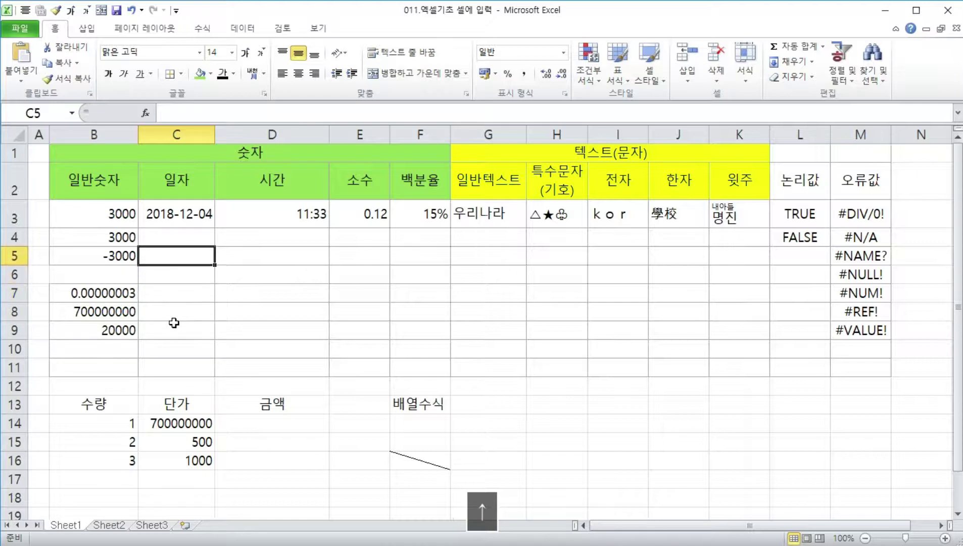
Step: Apply the short date number format to the date column cells C4:C11
{"action": "left_click", "coordinate": [182, 237]}
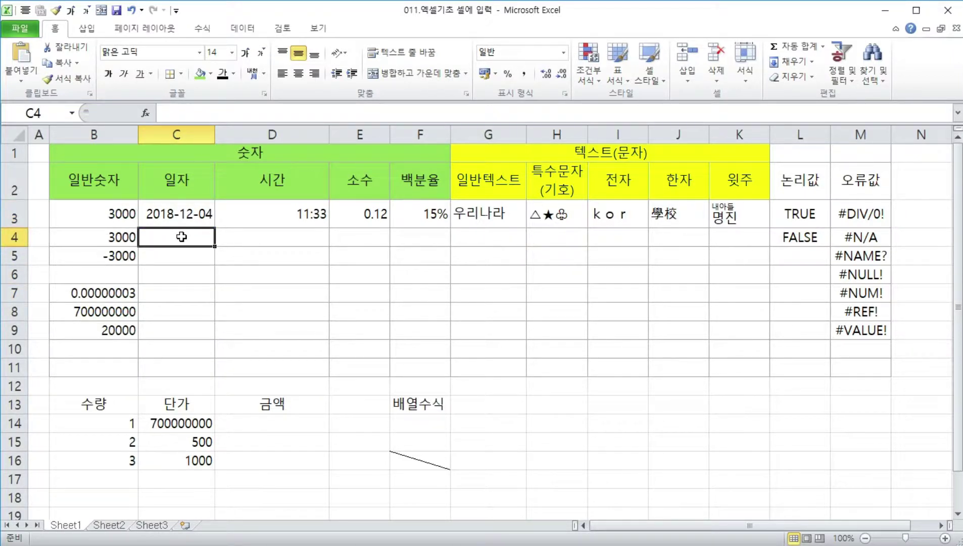
{"action": "left_click_drag", "start_coordinate": [181, 237], "coordinate": [189, 362]}
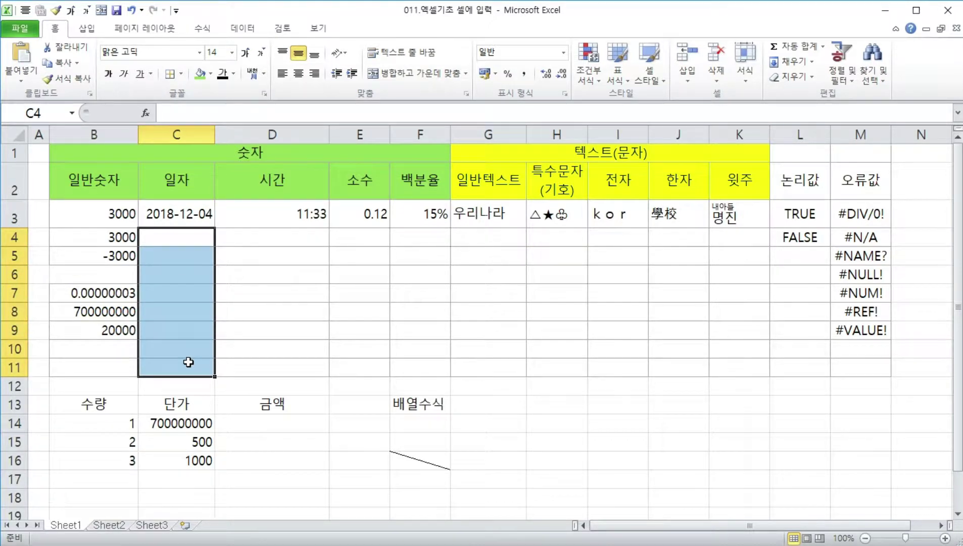
{"action": "left_click", "coordinate": [563, 53]}
{"action": "left_click", "coordinate": [569, 197]}
Step: Enter the dates 2-9 in cell C4 and 7-9 in cell C5 without a year
{"action": "left_click", "coordinate": [187, 237]}
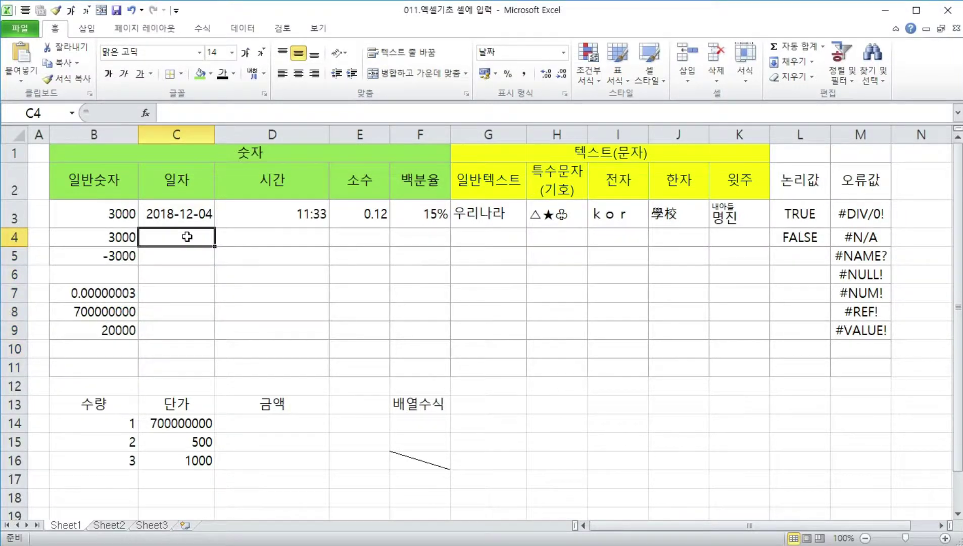
{"action": "type", "text": "2-9"}
{"action": "key", "text": "Return"}
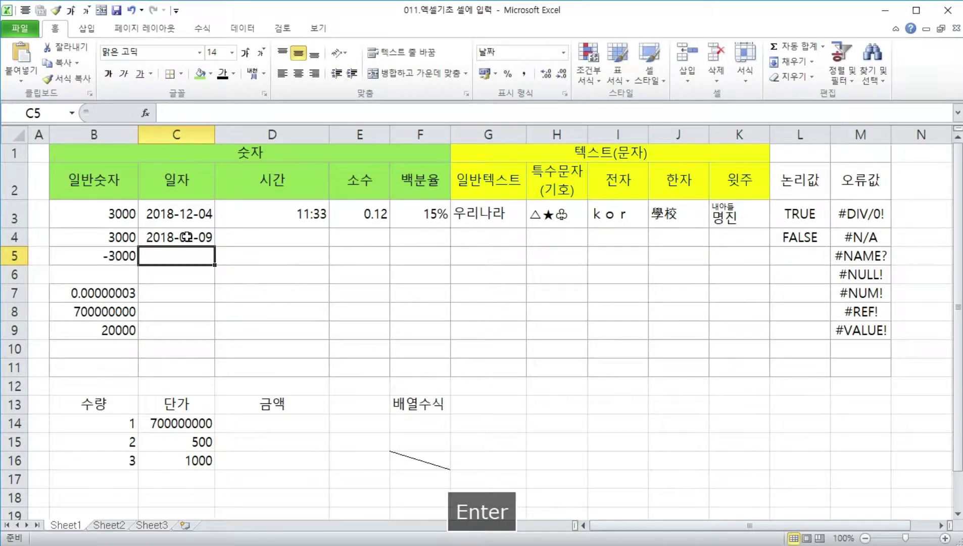
{"action": "type", "text": "7-9"}
{"action": "key", "text": "Return"}
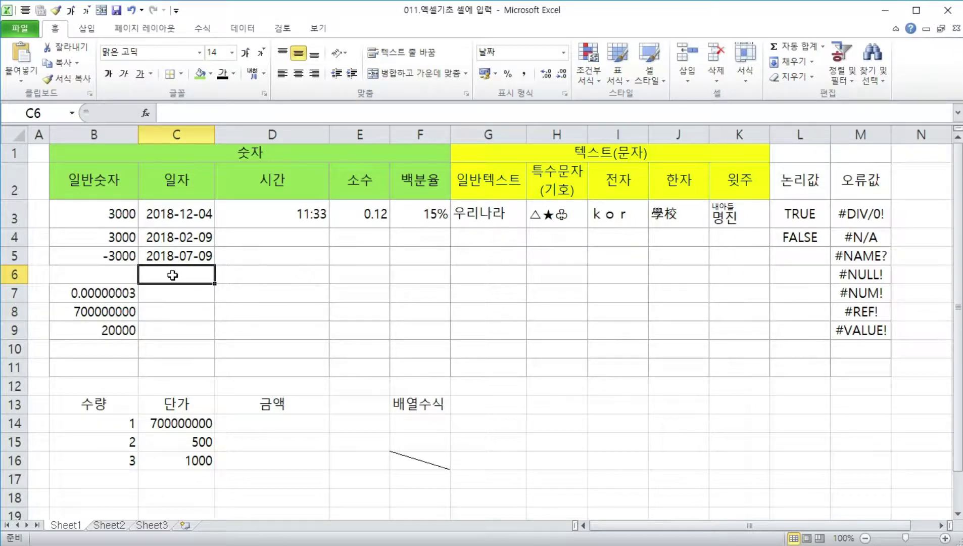
Step: Enter the date 7-6 in cell C6 and edit its year to make it 2019-07-06
{"action": "type", "text": "7-6"}
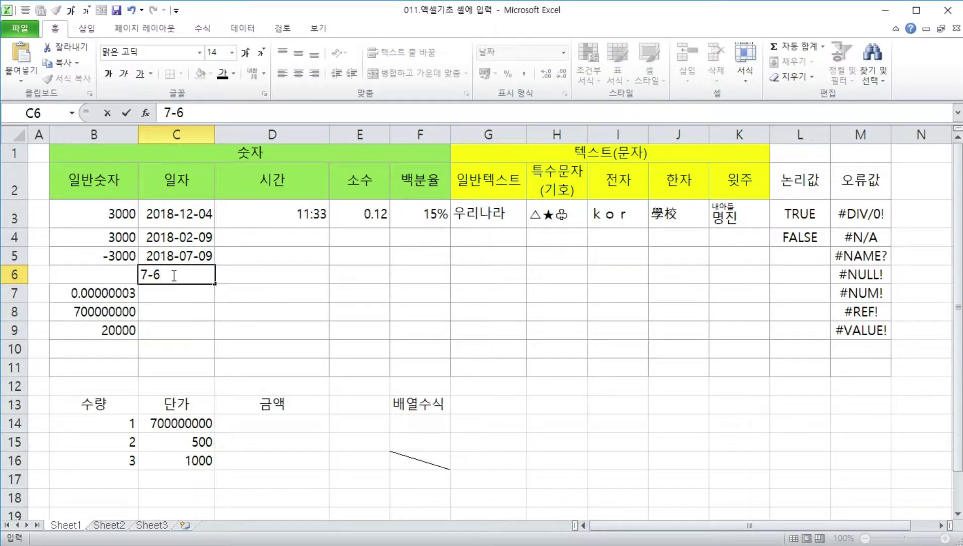
{"action": "key", "text": "ctrl+Return"}
{"action": "key", "text": "F2"}
{"action": "key", "text": "Home"}
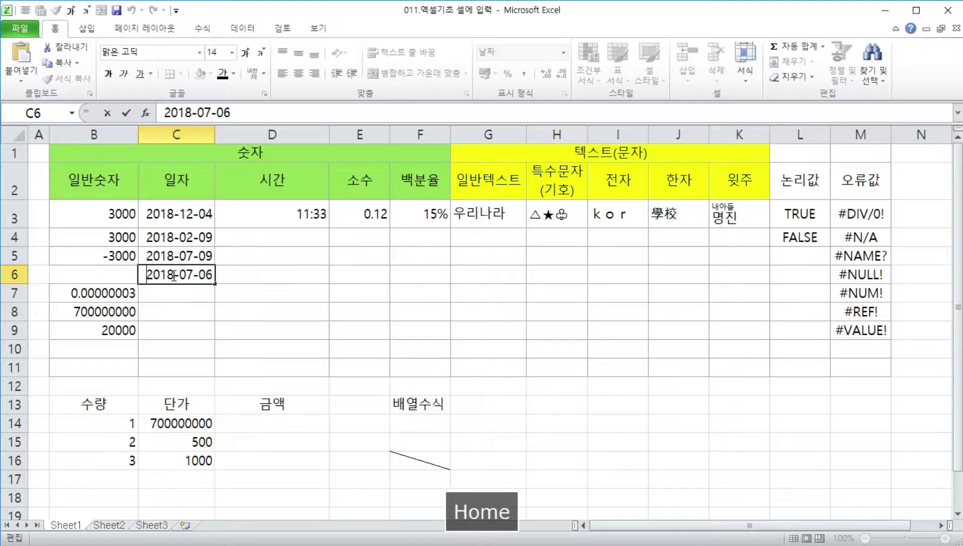
{"action": "key", "text": "Right"}
{"action": "key", "text": "Right"}
{"action": "key", "text": "Right"}
{"action": "key", "text": "BackSpace"}
{"action": "type", "text": "9"}
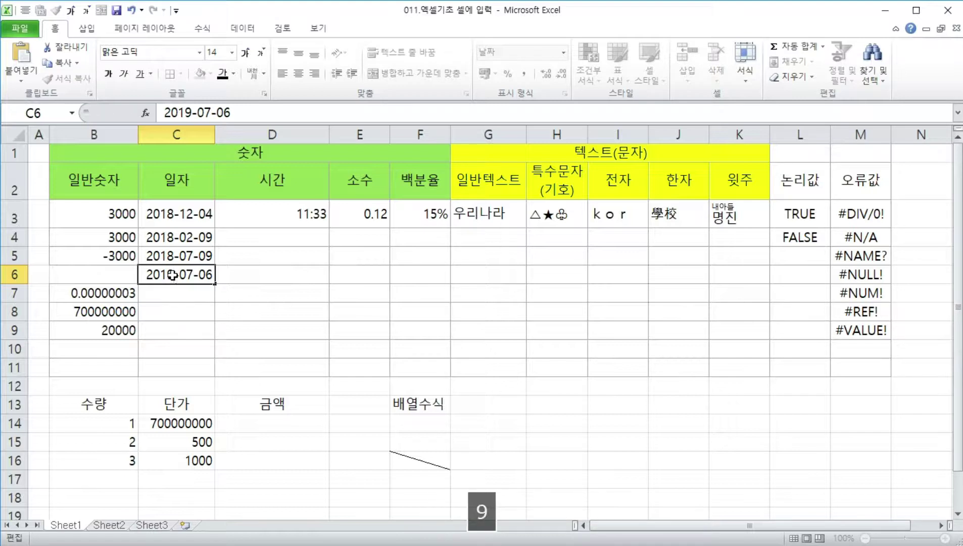
{"action": "key", "text": "Return"}
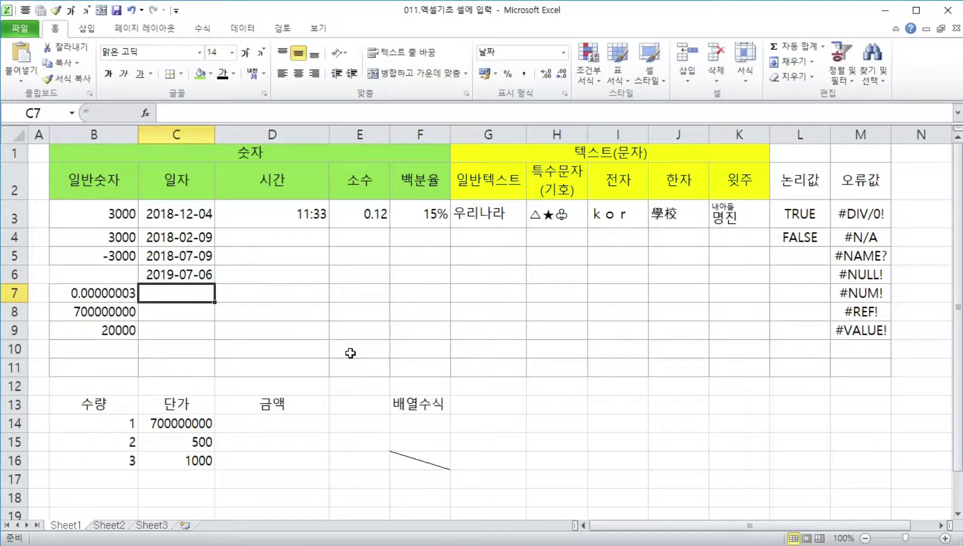
Step: Enter the date 19-03-06 with a two-digit year in cell C7 and check its stored value
{"action": "type", "text": "19-"}
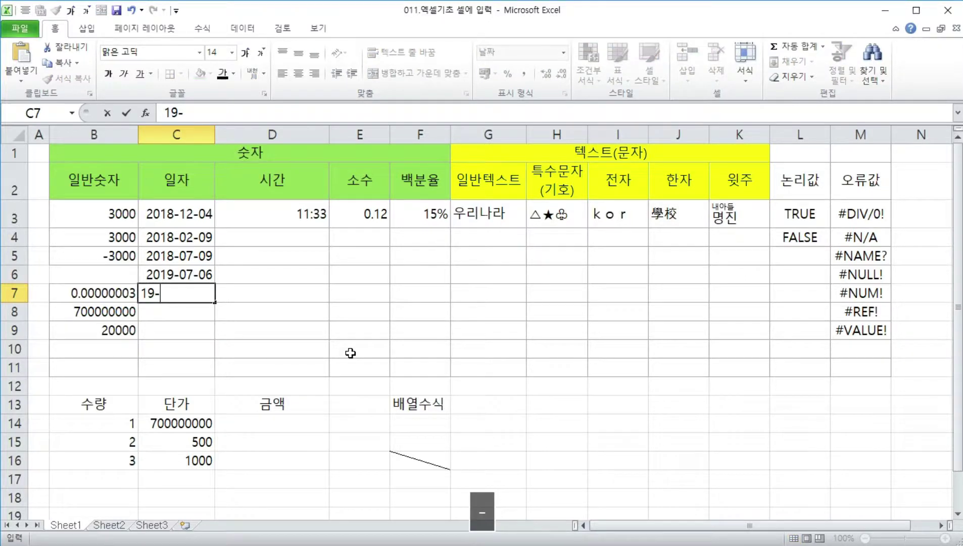
{"action": "type", "text": "03-06"}
{"action": "key", "text": "Return"}
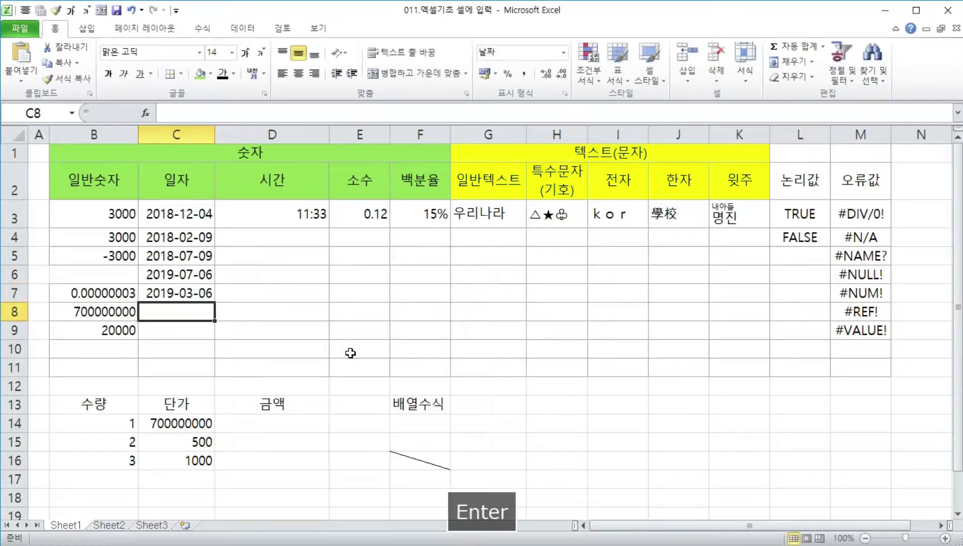
{"action": "key", "text": "Up"}
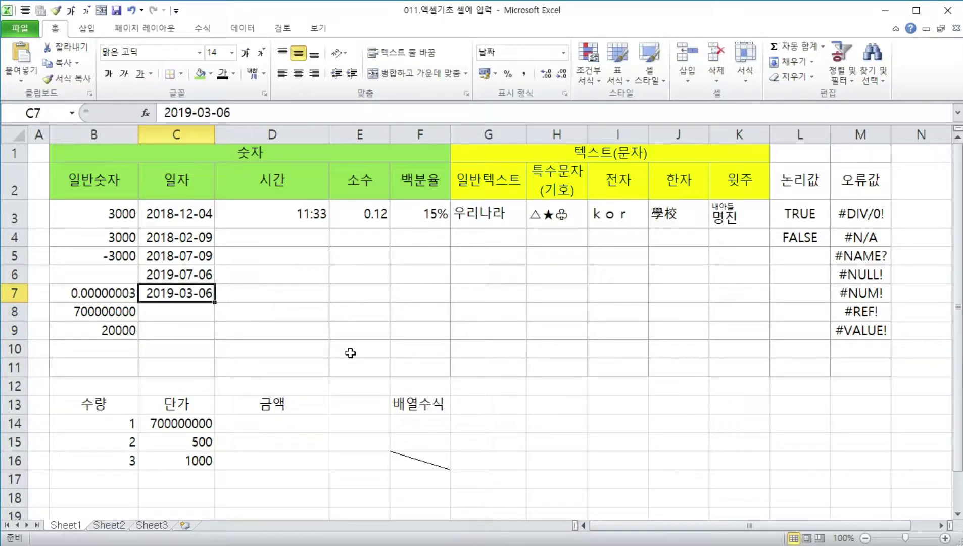
Step: Enter the formula =C7*-1 in cell C8 to make the date negative, and inspect how it displays
{"action": "key", "text": "Down"}
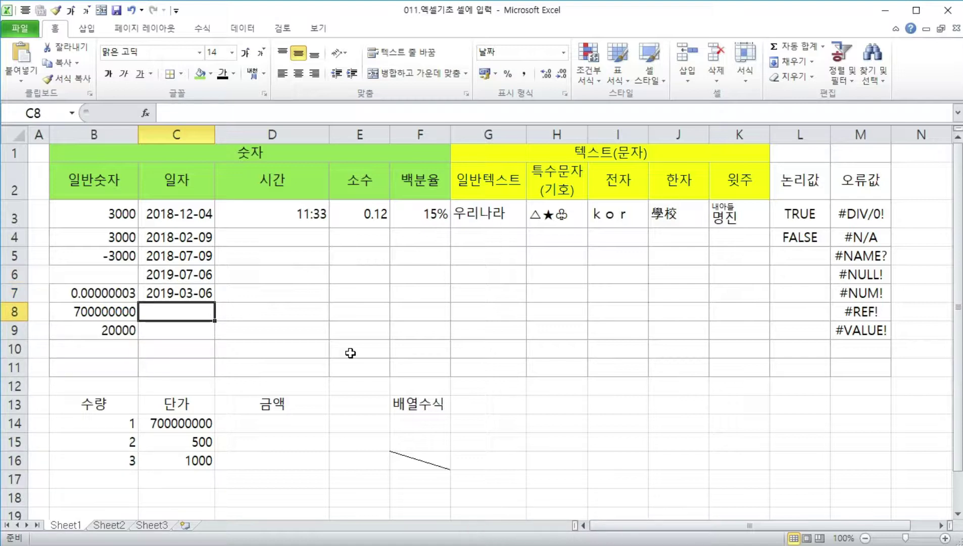
{"action": "type", "text": "="}
{"action": "key", "text": "Up"}
{"action": "type", "text": "*-1"}
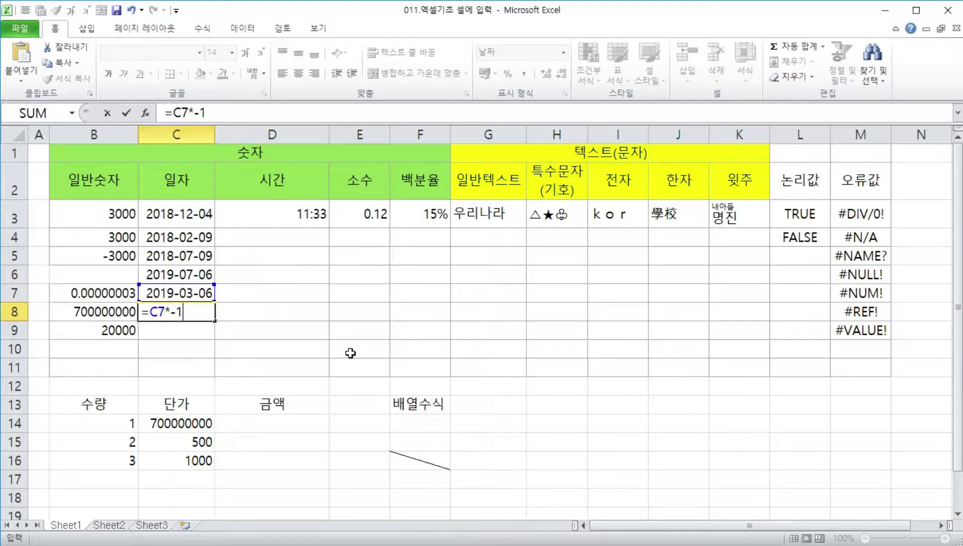
{"action": "key", "text": "Return"}
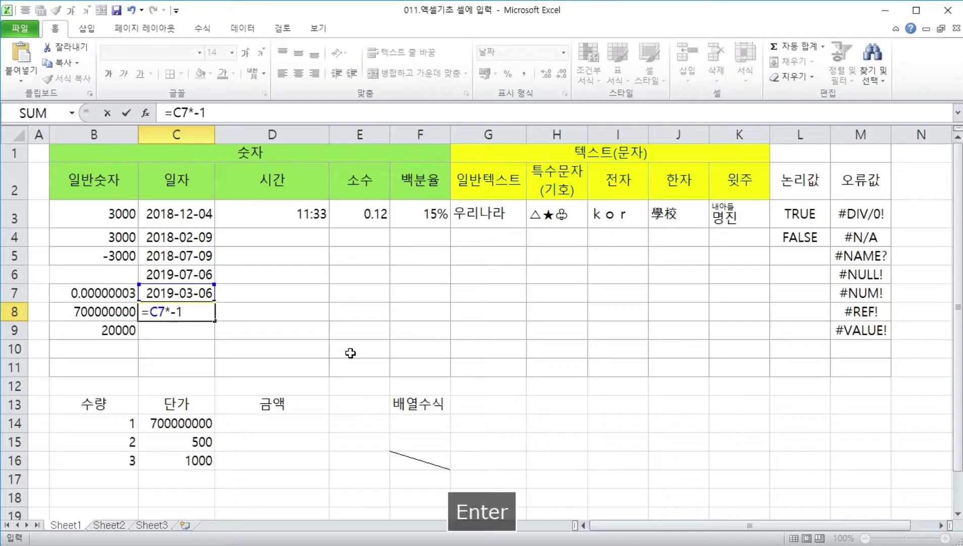
{"action": "key", "text": "Up"}
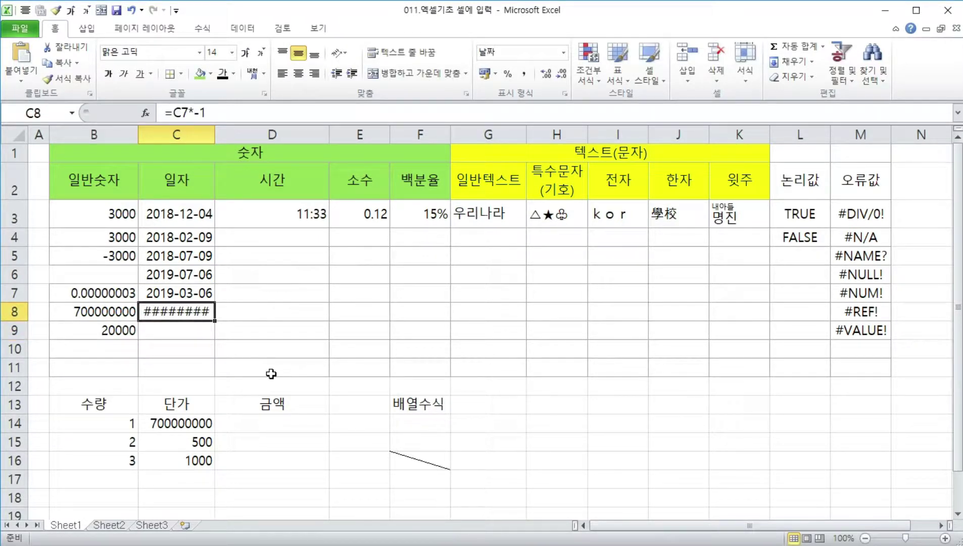
{"action": "left_click", "coordinate": [197, 329]}
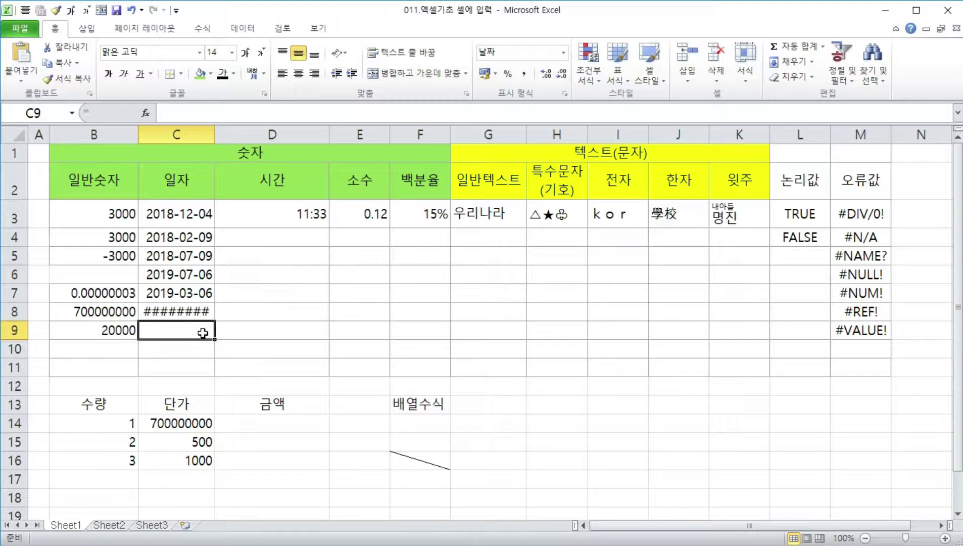
{"action": "left_click", "coordinate": [192, 295]}
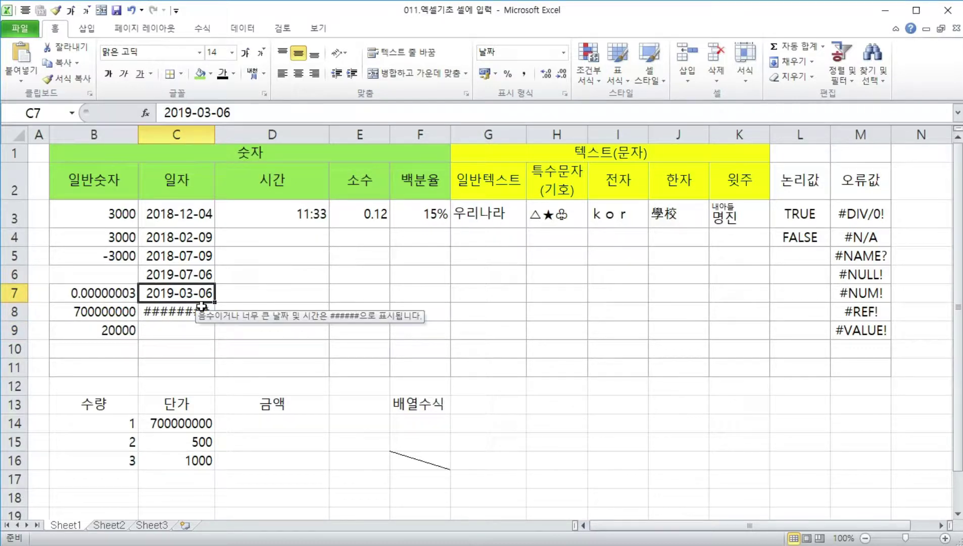
{"action": "key", "text": "Down"}
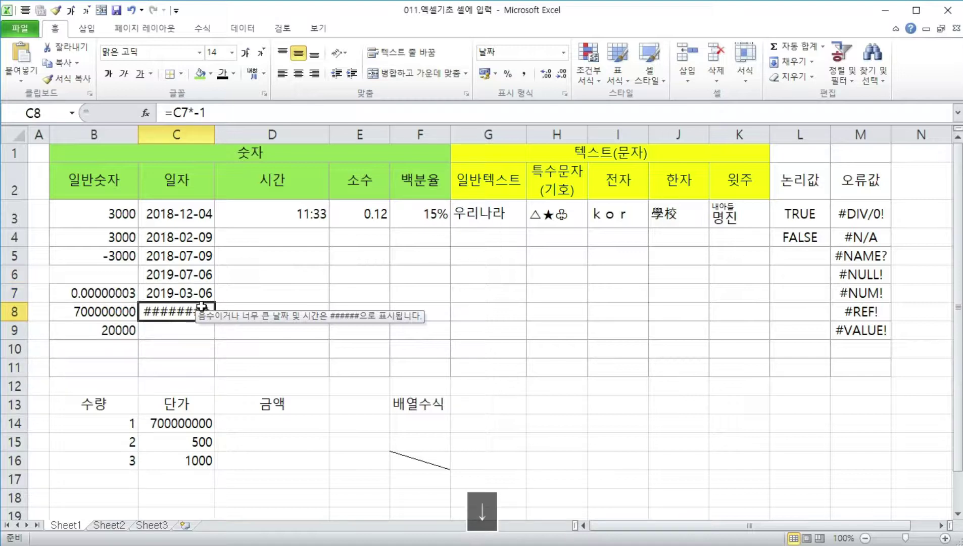
Step: Enter the time 2:2:2.123 with milliseconds in cell D4 and select the cell again
{"action": "left_click", "coordinate": [252, 238]}
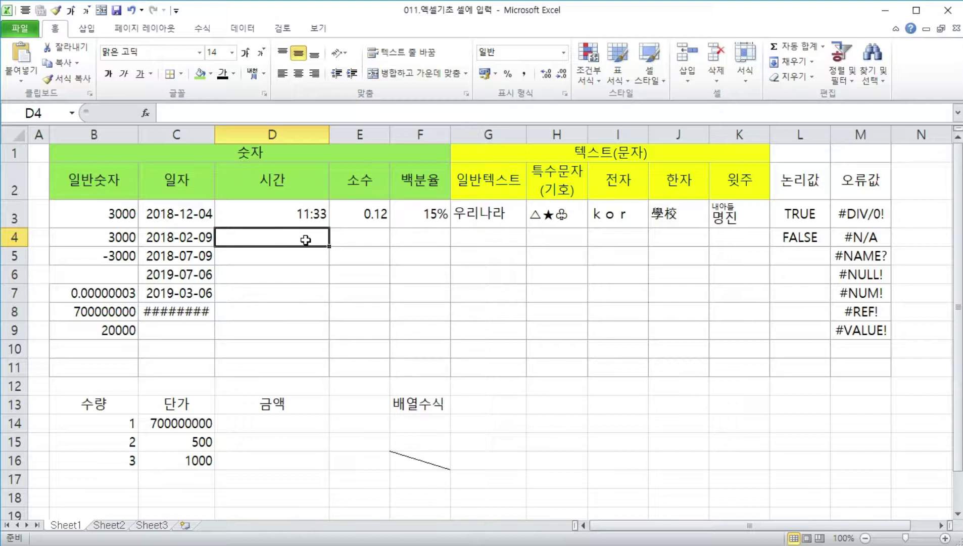
{"action": "type", "text": "2"}
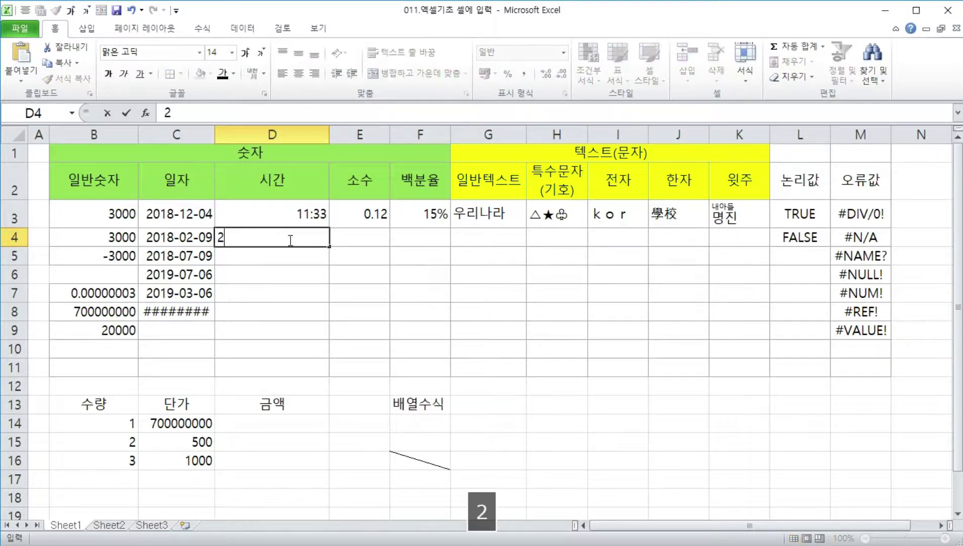
{"action": "type", "text": ":2:2"}
{"action": "type", "text": ".123"}
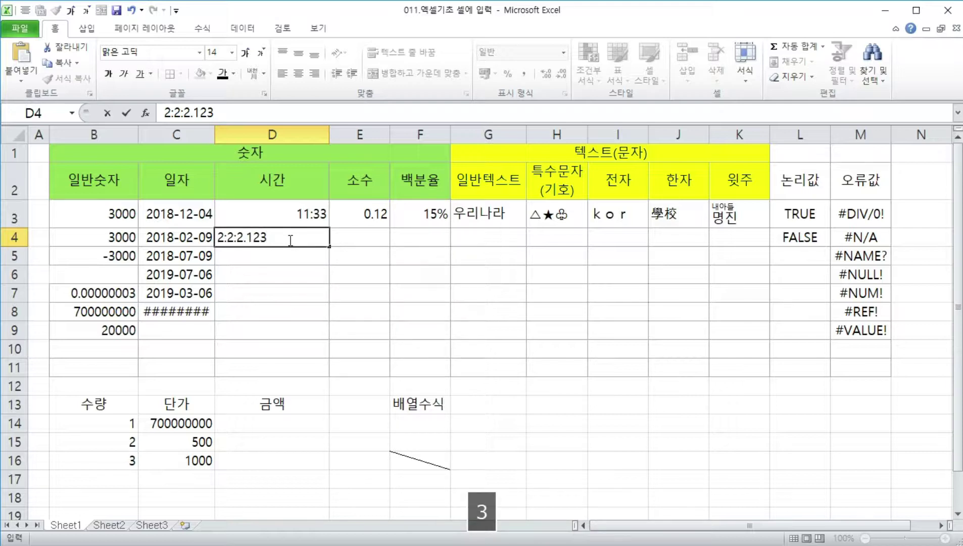
{"action": "key", "text": "Return"}
{"action": "key", "text": "Up"}
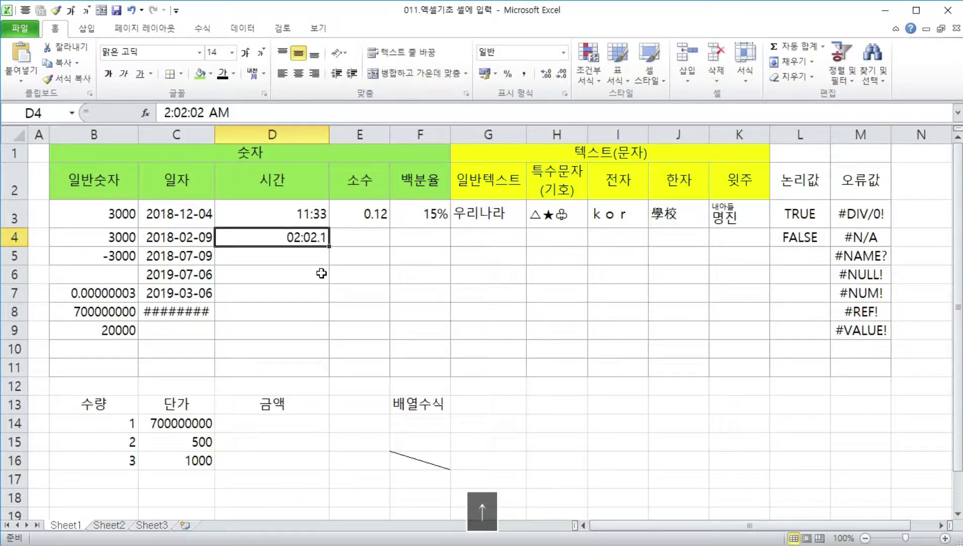
Step: Apply the custom number format hh:mm:ss.000 to the time in cell D4
{"action": "key", "text": "ctrl+1"}
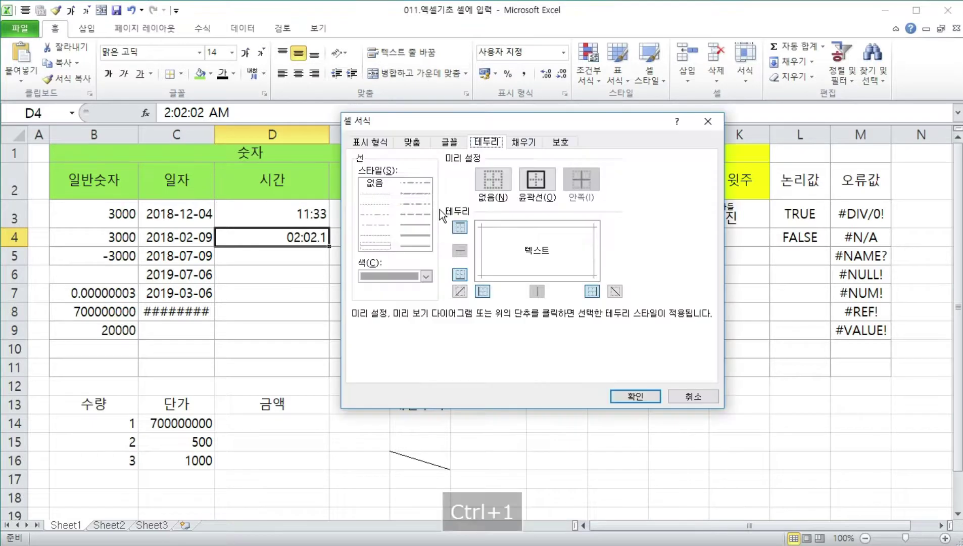
{"action": "left_click", "coordinate": [486, 207]}
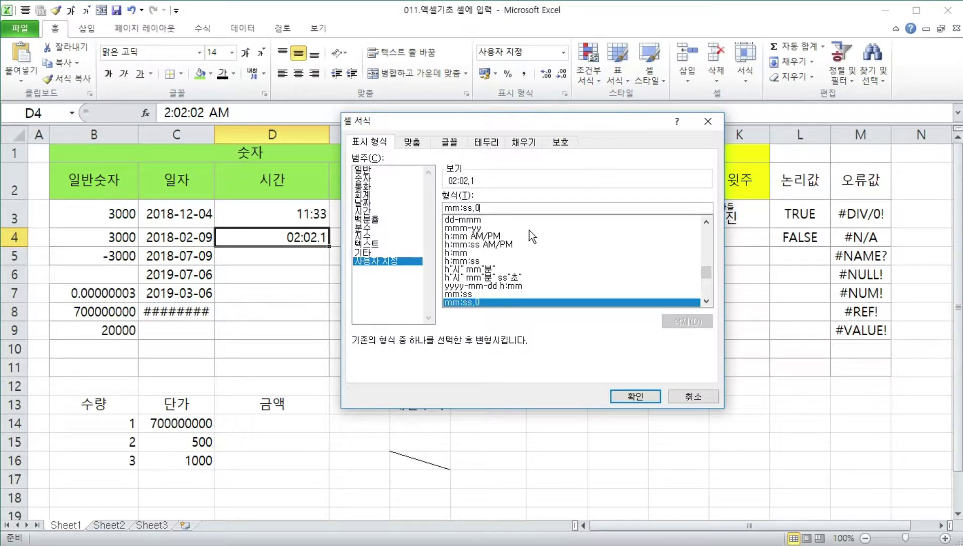
{"action": "key", "text": "Home"}
{"action": "type", "text": "hh:"}
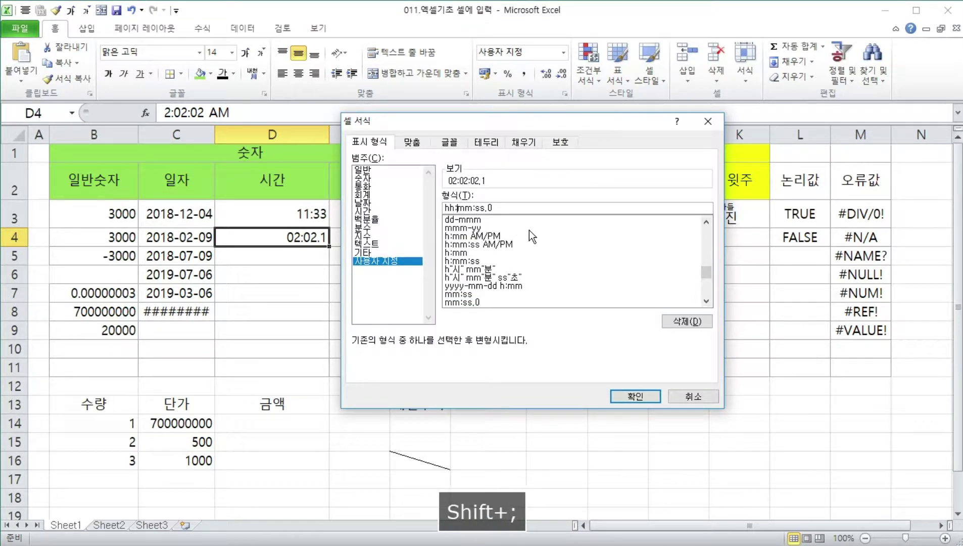
{"action": "key", "text": "End"}
{"action": "type", "text": "00"}
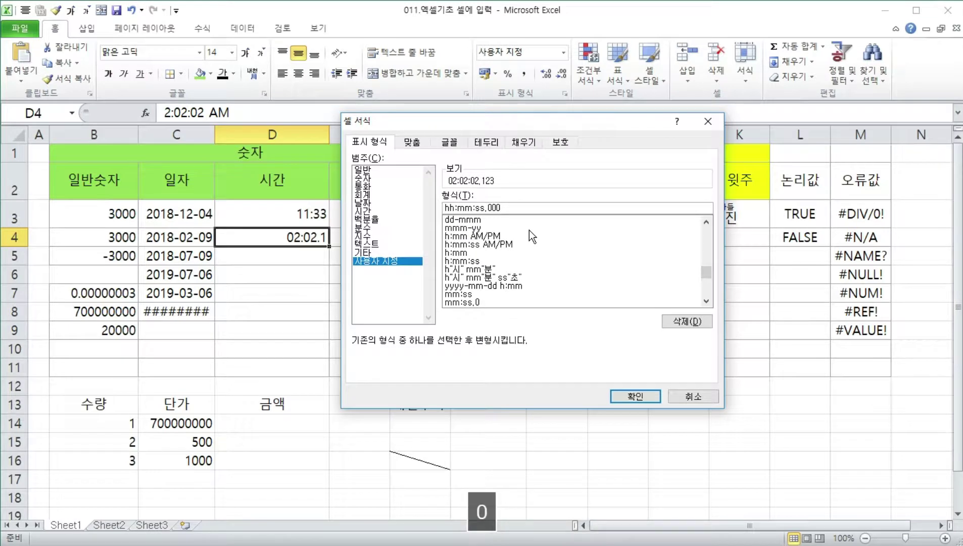
{"action": "key", "text": "Return"}
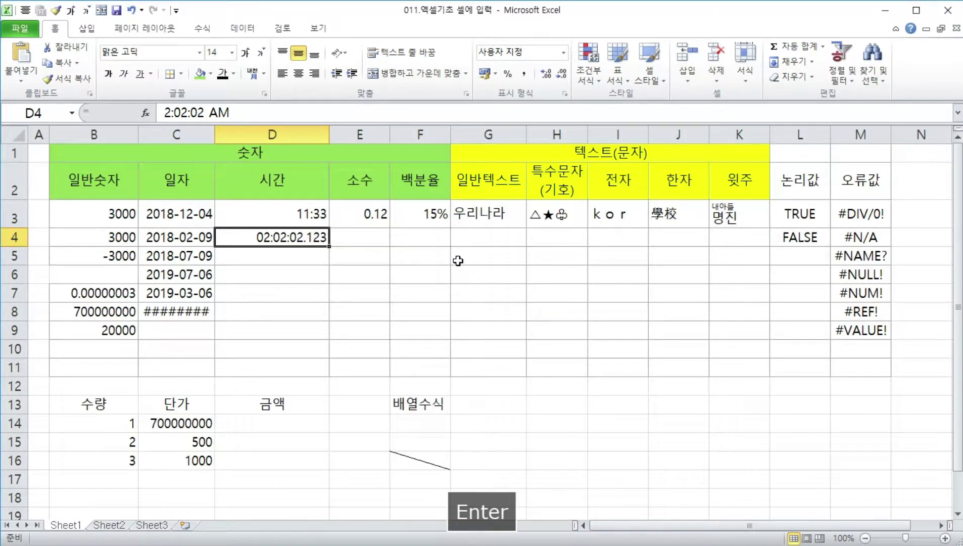
Step: Enter 0.5 in cell D5 and apply the hours-and-minutes AM/PM time format to it
{"action": "left_click", "coordinate": [297, 256]}
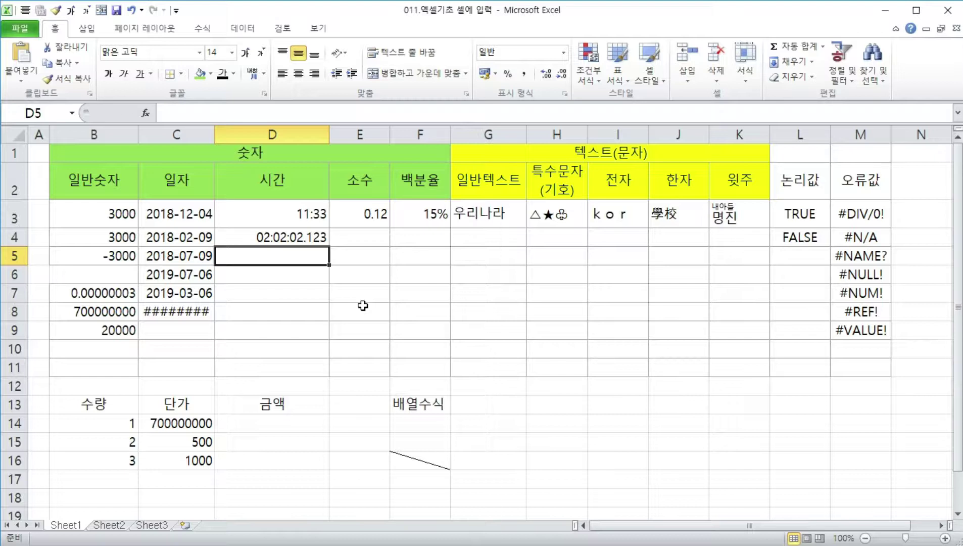
{"action": "type", "text": "0.5"}
{"action": "key", "text": "Return"}
{"action": "key", "text": "Up"}
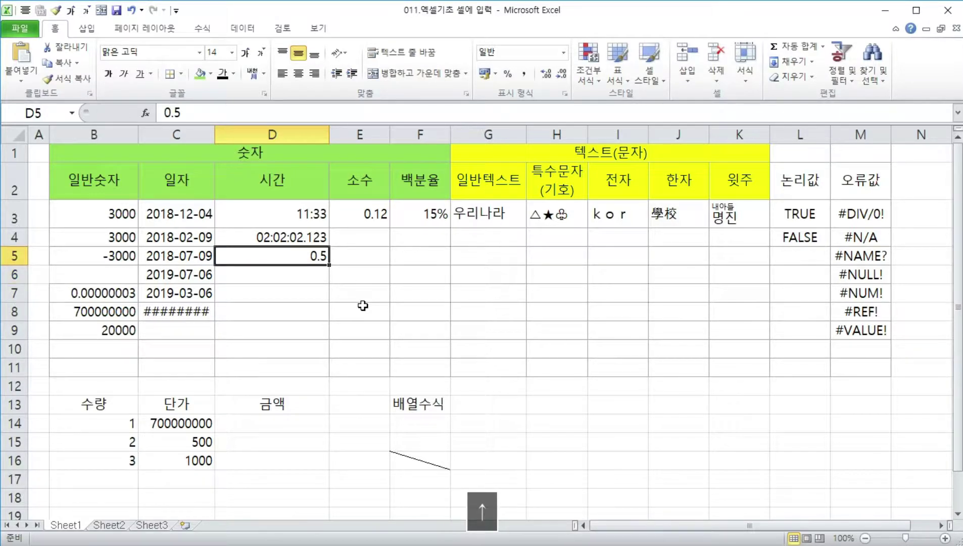
{"action": "key", "text": "ctrl+shift+2"}
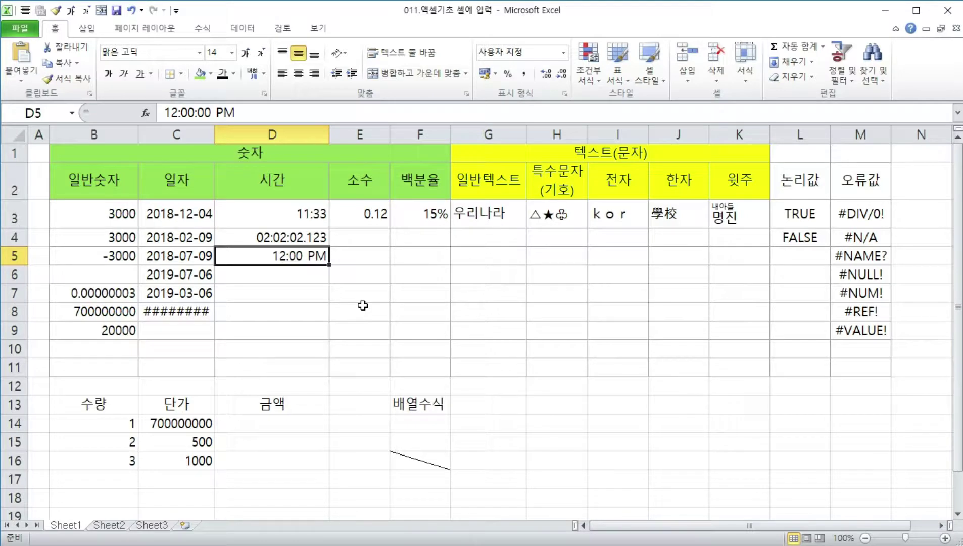
Step: Insert the current date and time together in cell D6 and inspect the space between them in the stored value
{"action": "left_click", "coordinate": [291, 276]}
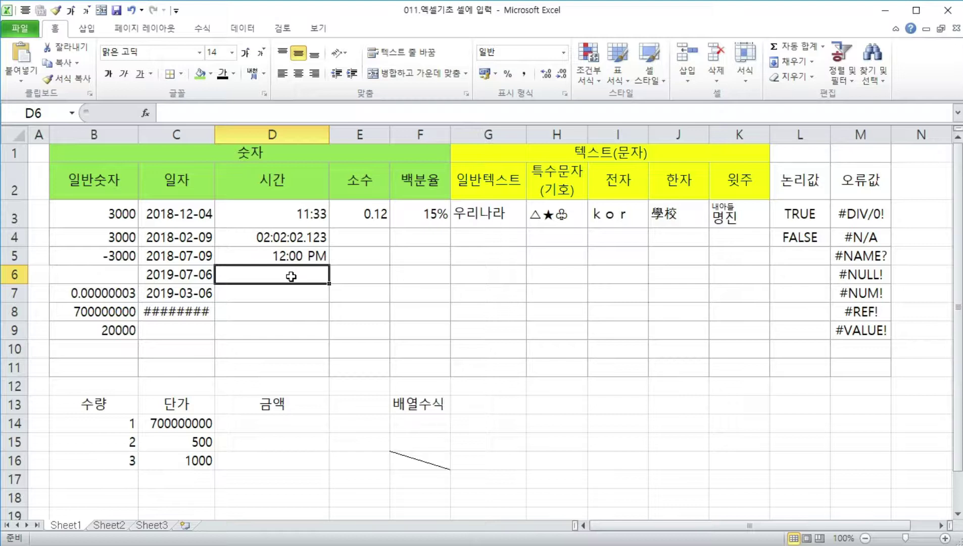
{"action": "key", "text": "ctrl+semicolon"}
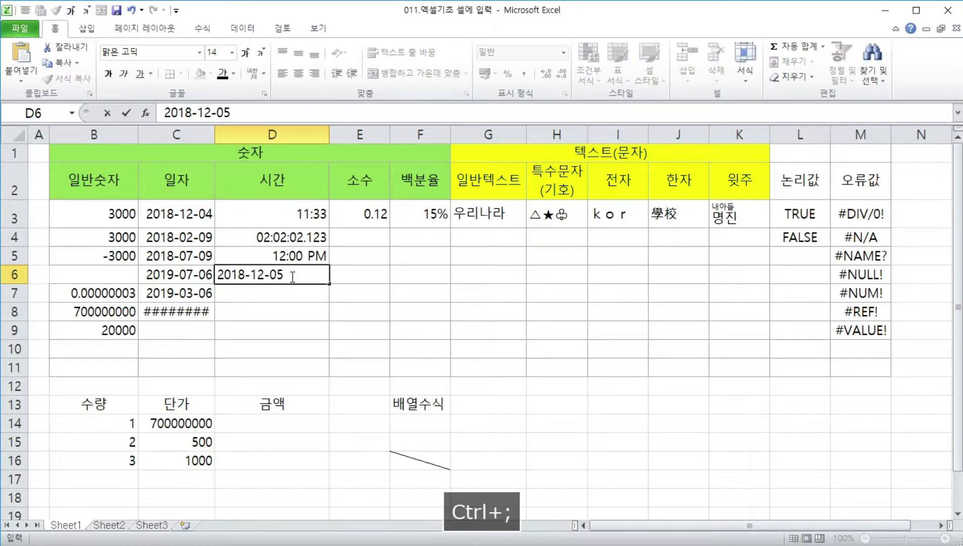
{"action": "key", "text": "ctrl+shift+semicolon"}
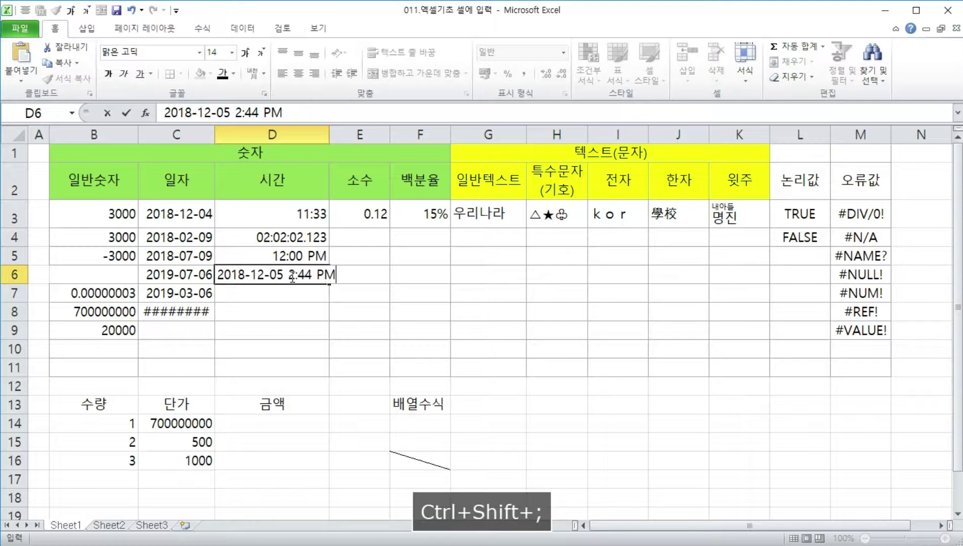
{"action": "key", "text": "Return"}
{"action": "key", "text": "Up"}
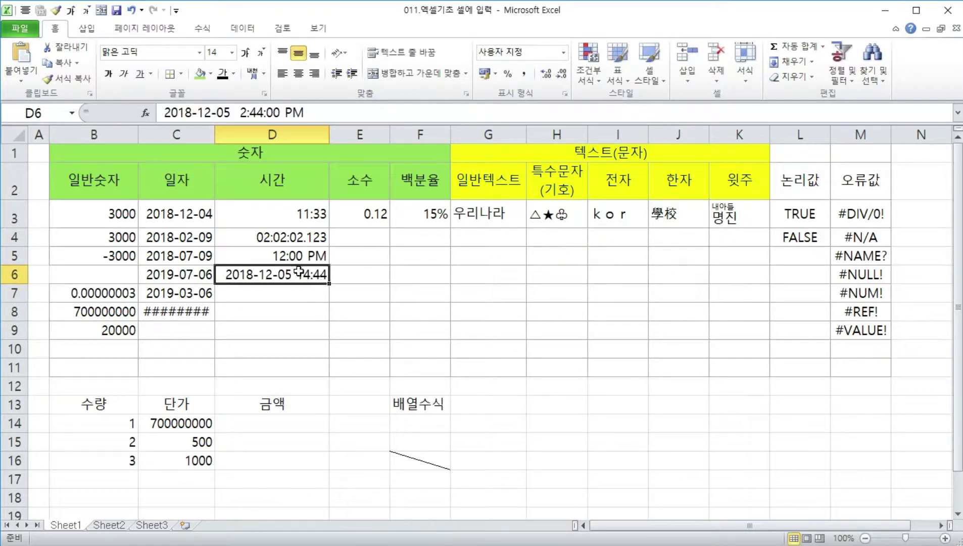
{"action": "left_click", "coordinate": [240, 113]}
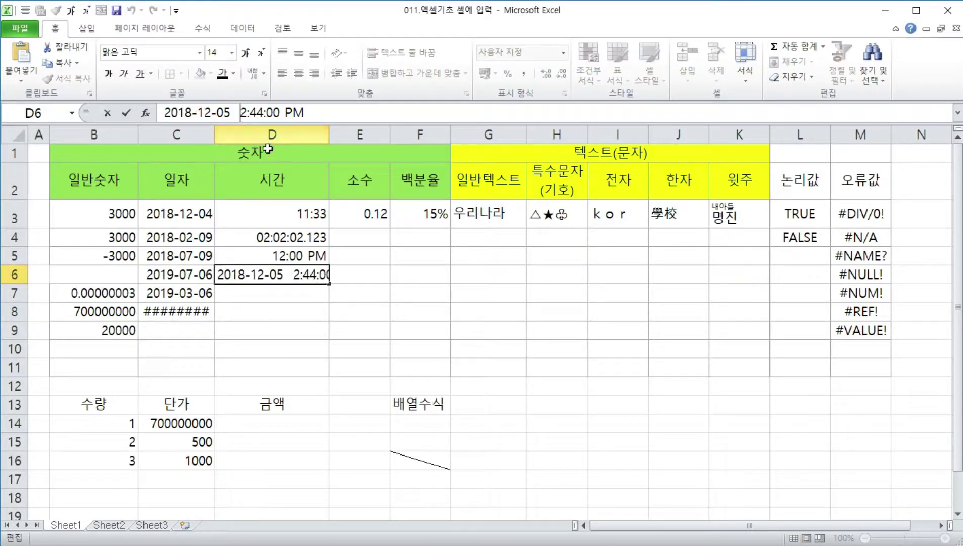
{"action": "key", "text": "Left"}
{"action": "key", "text": "Return"}
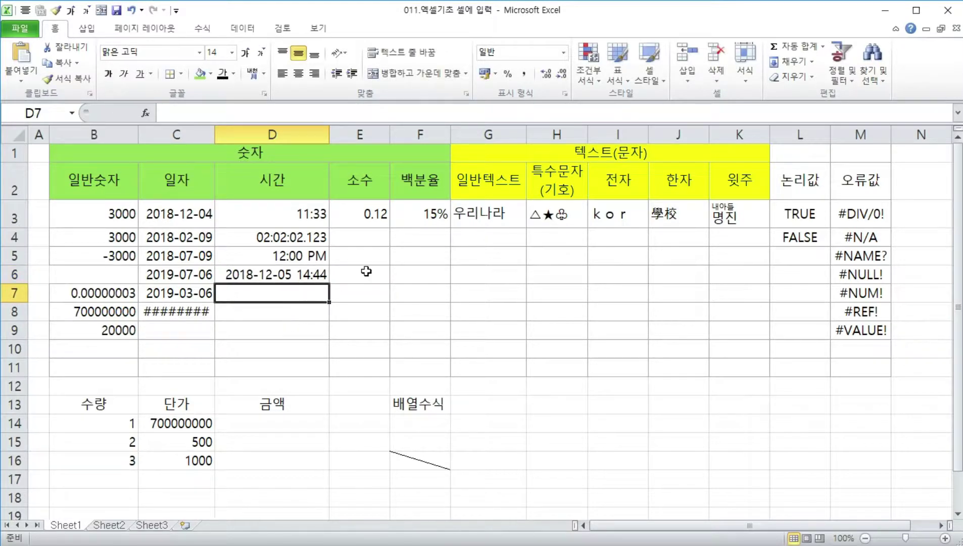
Step: Enter the decimals .12 in cell E4 and .36 in cell E5 without a leading zero
{"action": "left_click", "coordinate": [365, 238]}
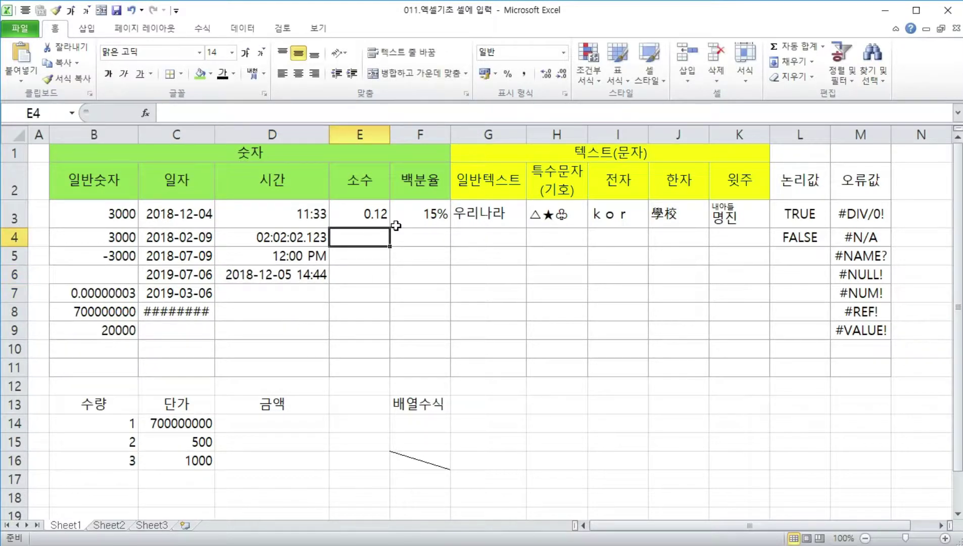
{"action": "type", "text": ".12"}
{"action": "key", "text": "Return"}
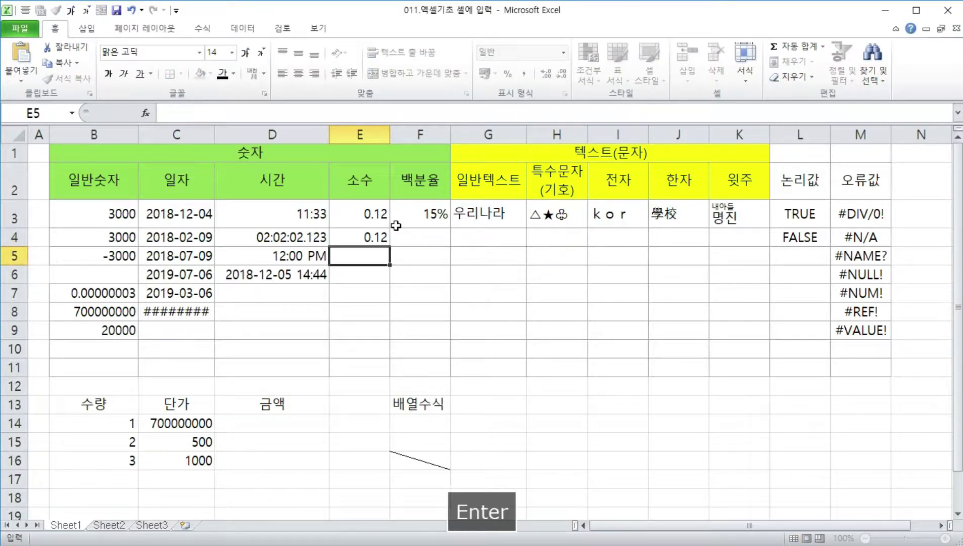
{"action": "type", "text": ".36"}
{"action": "key", "text": "Return"}
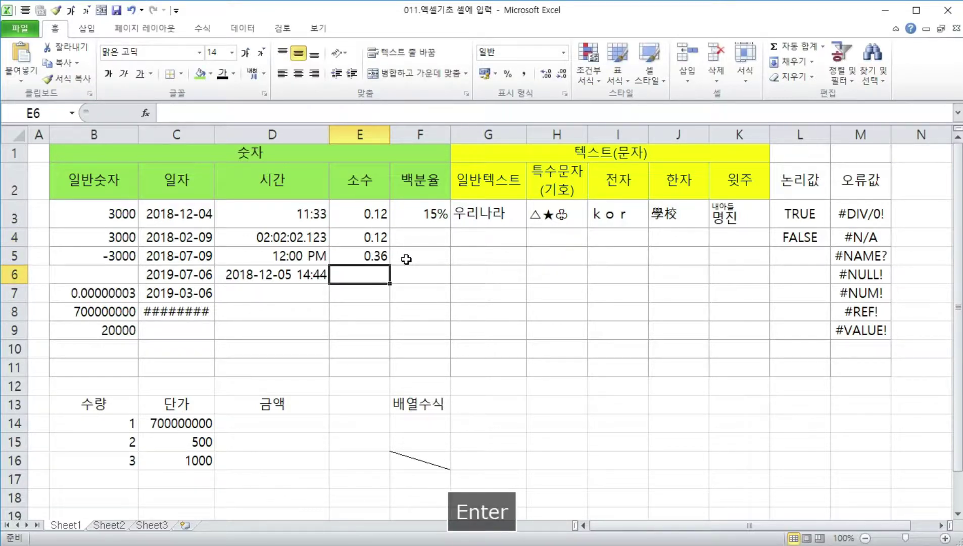
Step: Format the empty cells F4:F10 in the 백분율 column as percentages
{"action": "key", "text": "Up"}
{"action": "key", "text": "Up"}
{"action": "key", "text": "Right"}
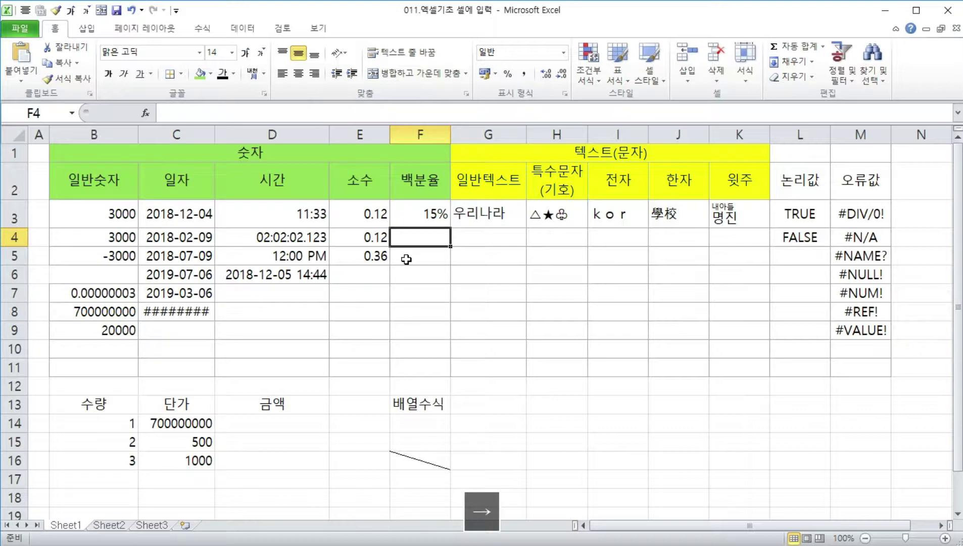
{"action": "left_click_drag", "start_coordinate": [397, 238], "coordinate": [422, 348]}
{"action": "left_click", "coordinate": [508, 73]}
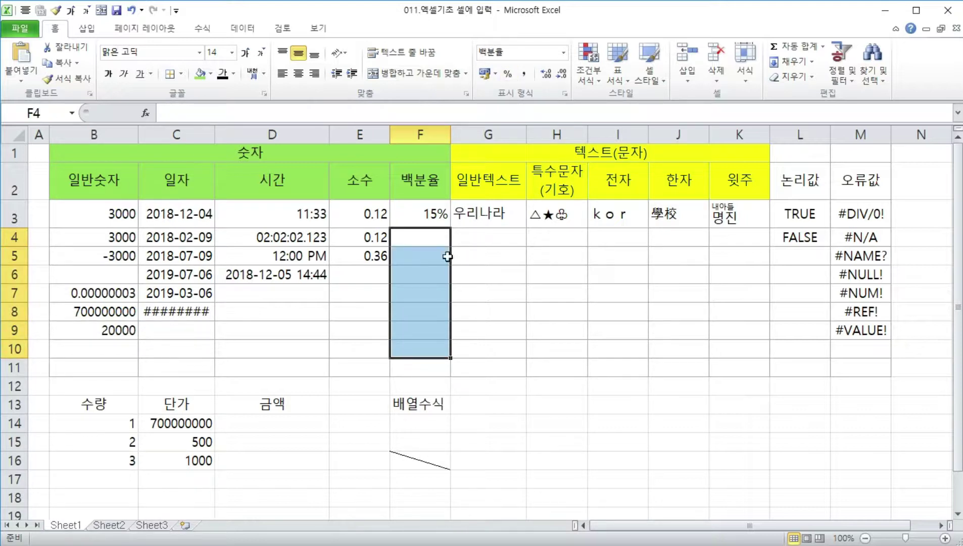
Step: Enter 25, 36 and 35.5 as percentages in cells F4, F5 and F6
{"action": "left_click", "coordinate": [427, 242]}
{"action": "type", "text": "25"}
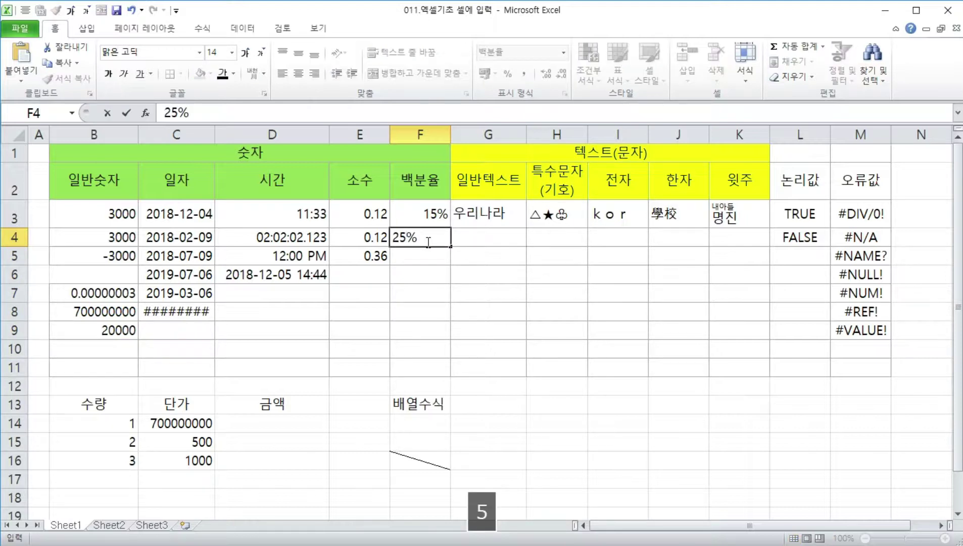
{"action": "key", "text": "Return"}
{"action": "type", "text": "36"}
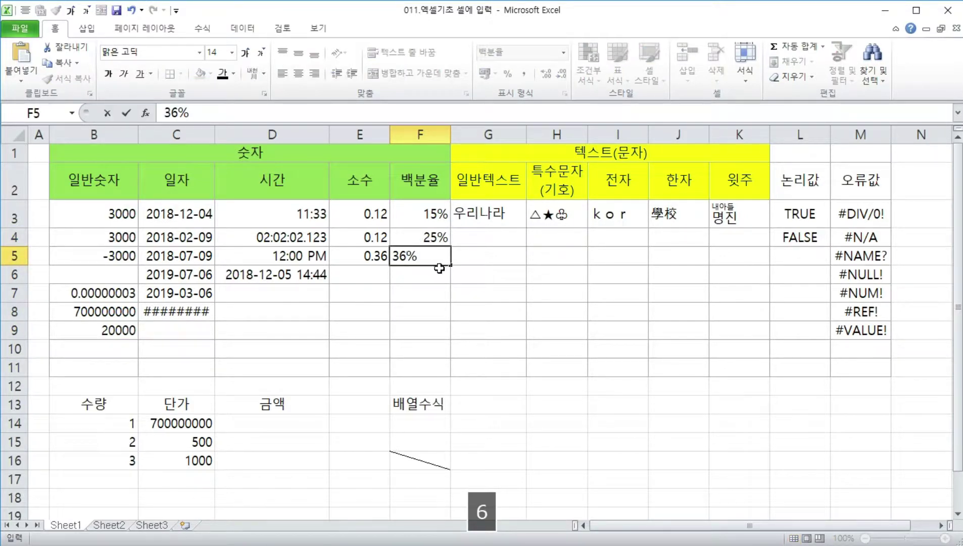
{"action": "key", "text": "Return"}
{"action": "type", "text": "35.5"}
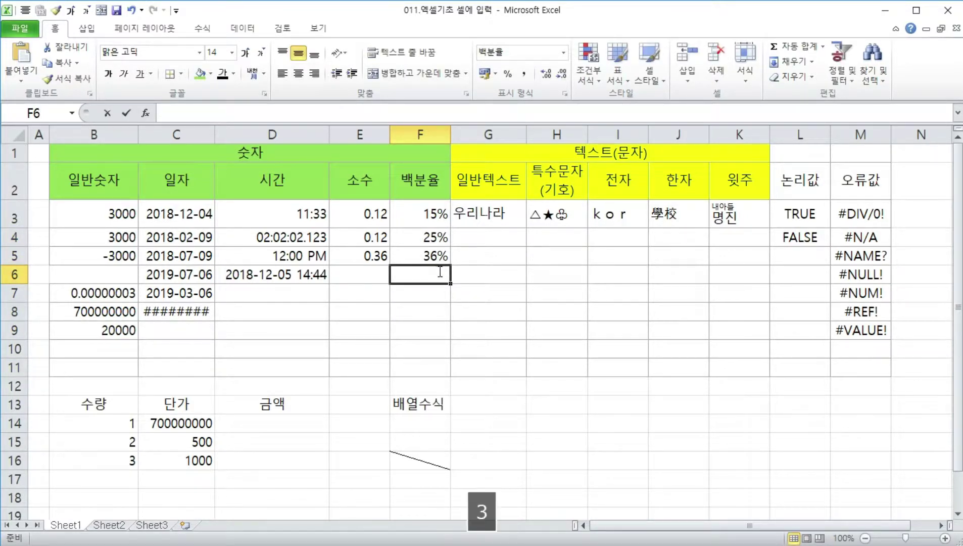
{"action": "key", "text": "Return"}
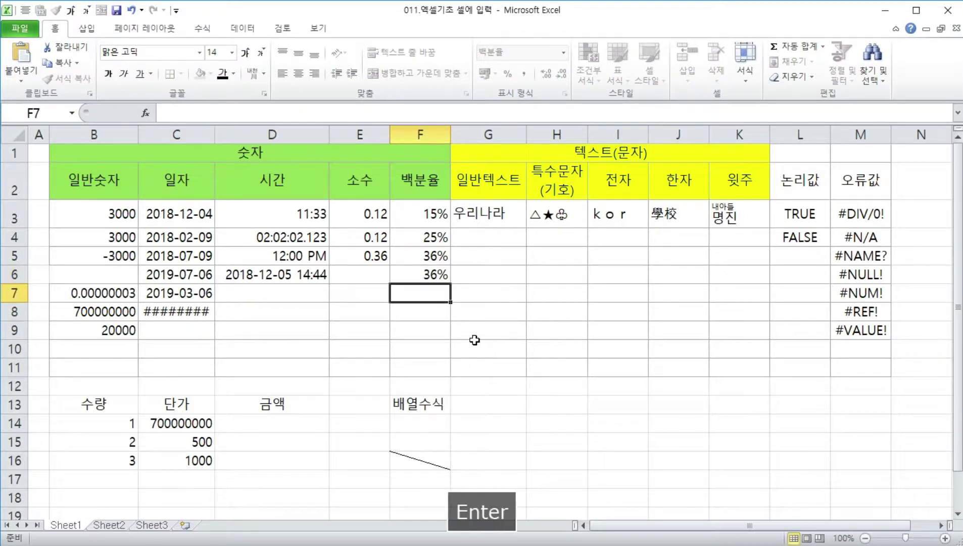
Step: Set the percentage format of cell F6 to one decimal place
{"action": "key", "text": "Up"}
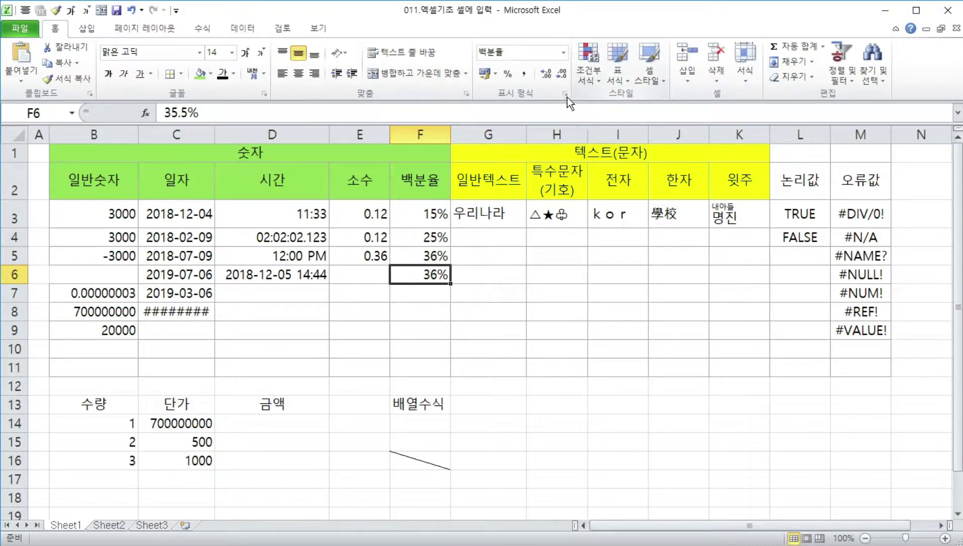
{"action": "key", "text": "ctrl+1"}
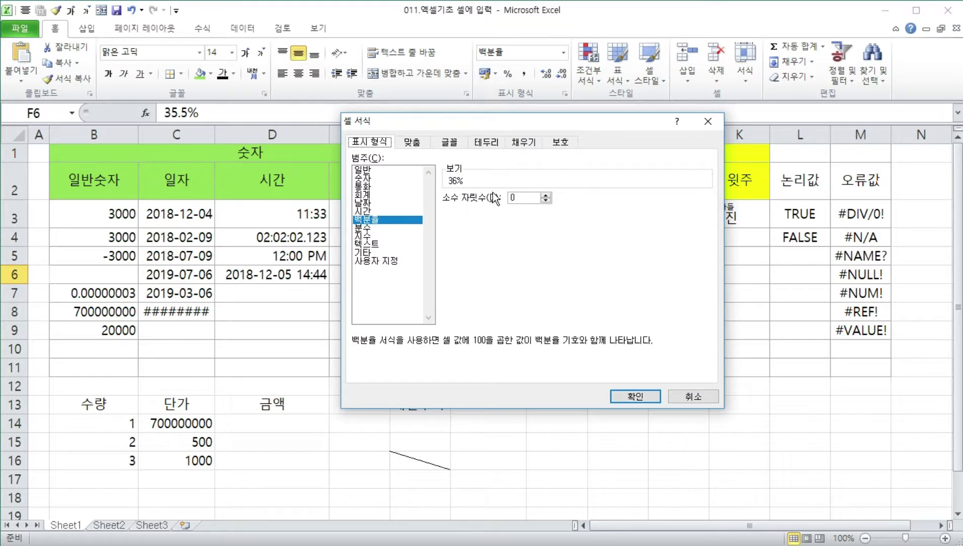
{"action": "left_click", "coordinate": [546, 196]}
{"action": "key", "text": "Return"}
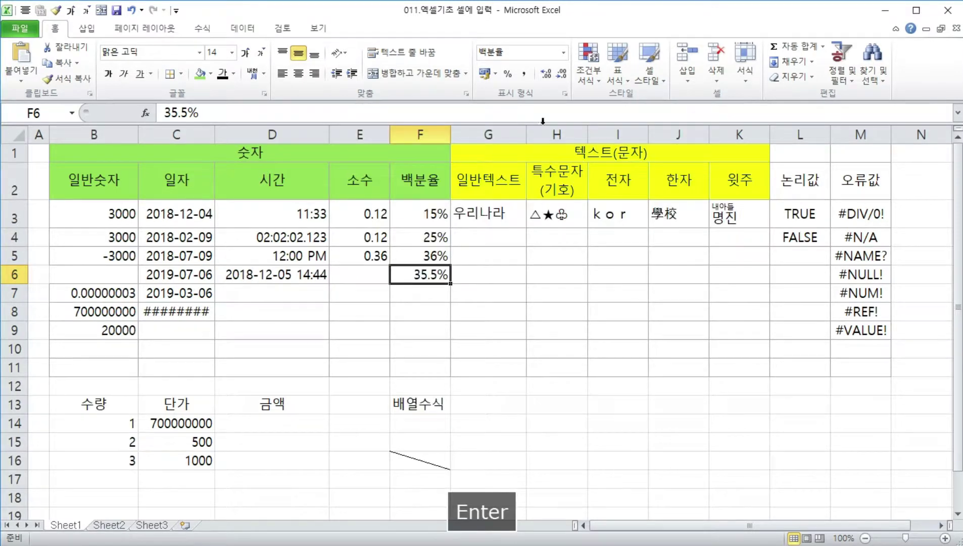
Step: Add two decimal places to the percentage in cell F6 and remove them again
{"action": "left_click", "coordinate": [545, 75]}
{"action": "left_click", "coordinate": [545, 75]}
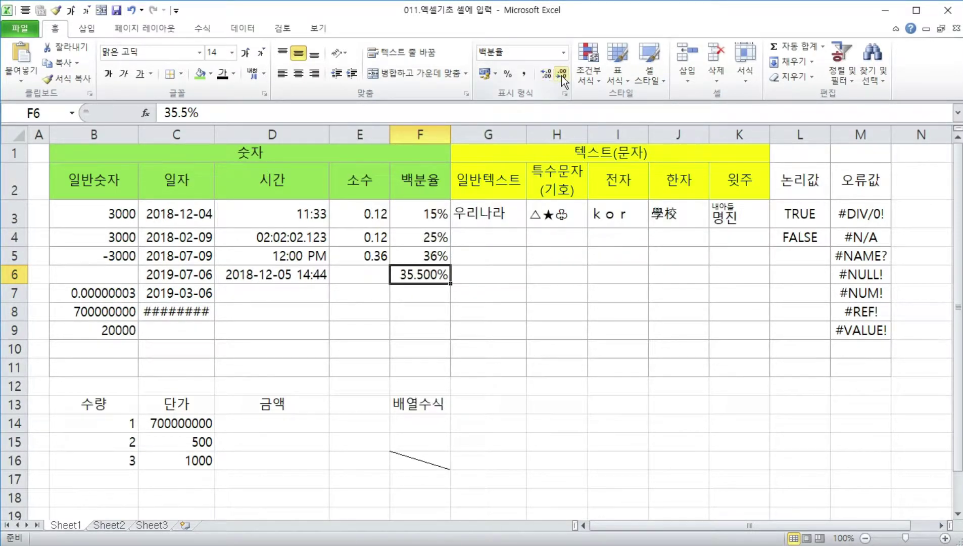
{"action": "left_click", "coordinate": [562, 75]}
{"action": "left_click", "coordinate": [561, 75]}
Step: Enter dnflskfk in cell G4 to test automatic Korean/English correction, and check the stored text
{"action": "left_click", "coordinate": [514, 242]}
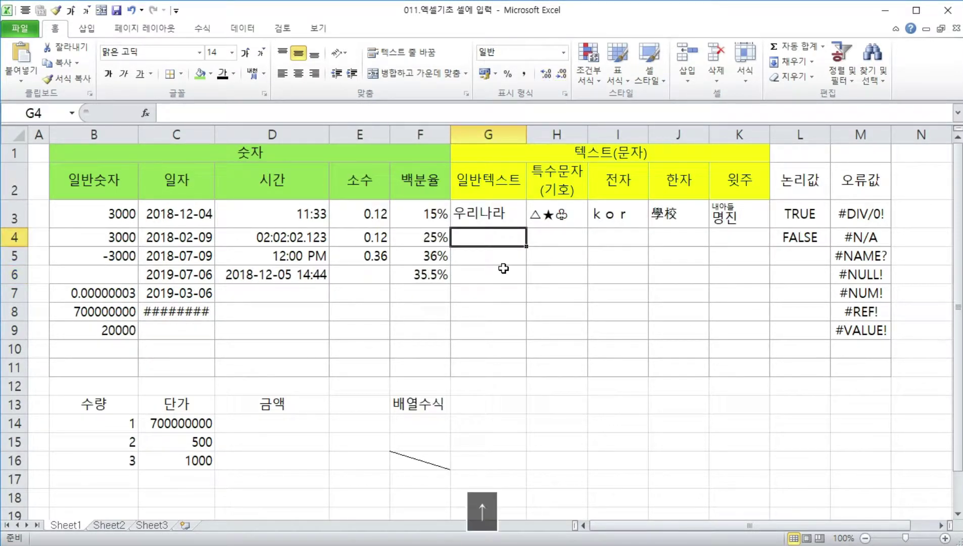
{"action": "key", "text": "Up"}
{"action": "key", "text": "Down"}
{"action": "key", "text": "Up"}
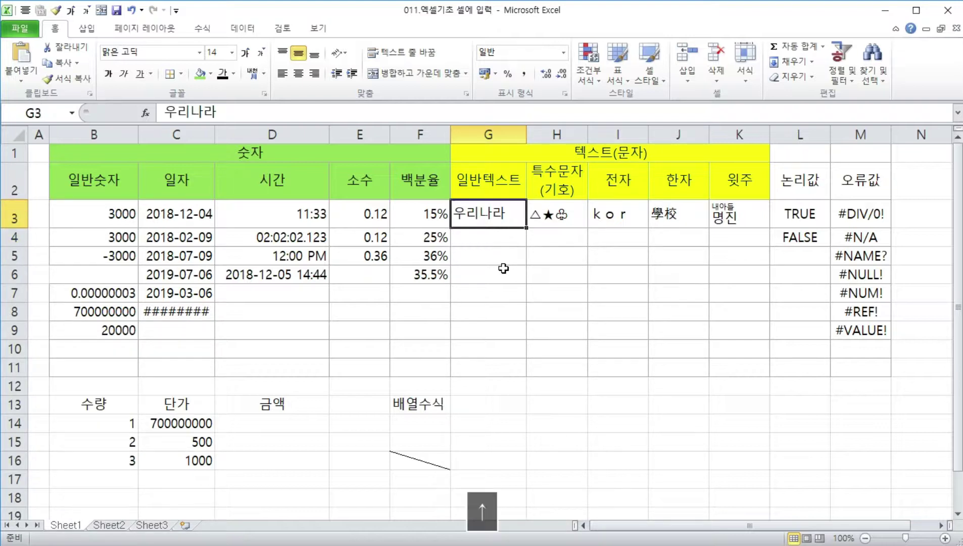
{"action": "key", "text": "Down"}
{"action": "type", "text": "dnflskfk"}
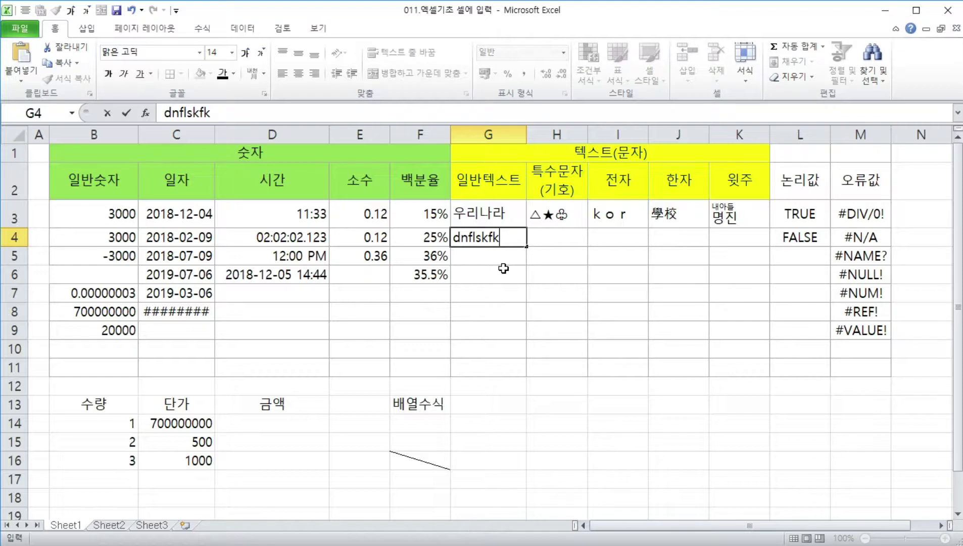
{"action": "key", "text": "Return"}
{"action": "key", "text": "Up"}
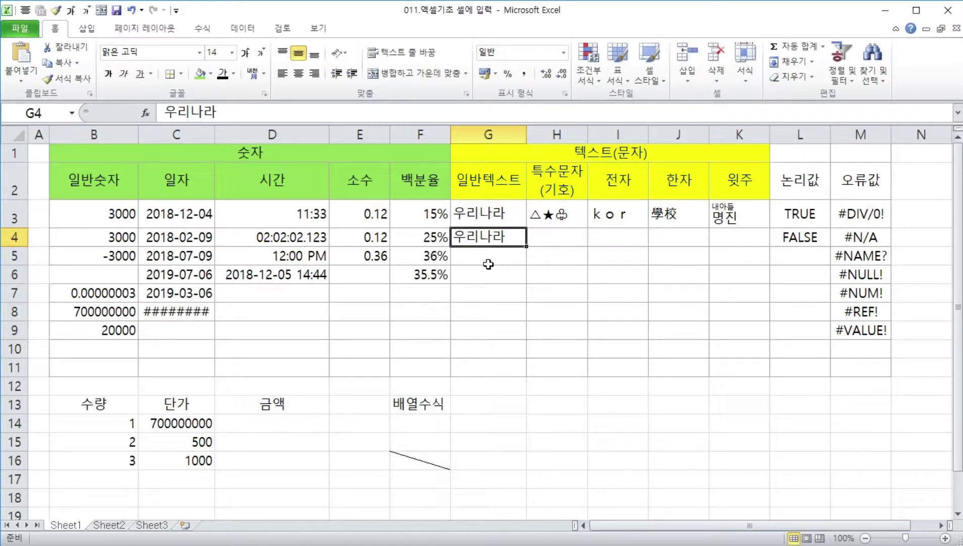
Step: Examine the Korean/English auto-correction setting in the AutoCorrect options, leaving the settings as they are
{"action": "left_click", "coordinate": [9, 31]}
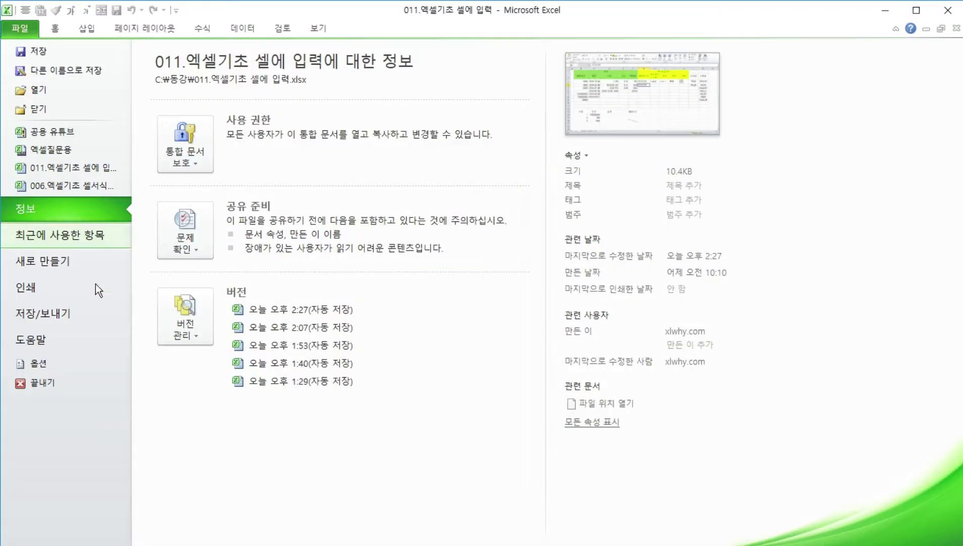
{"action": "left_click", "coordinate": [88, 363]}
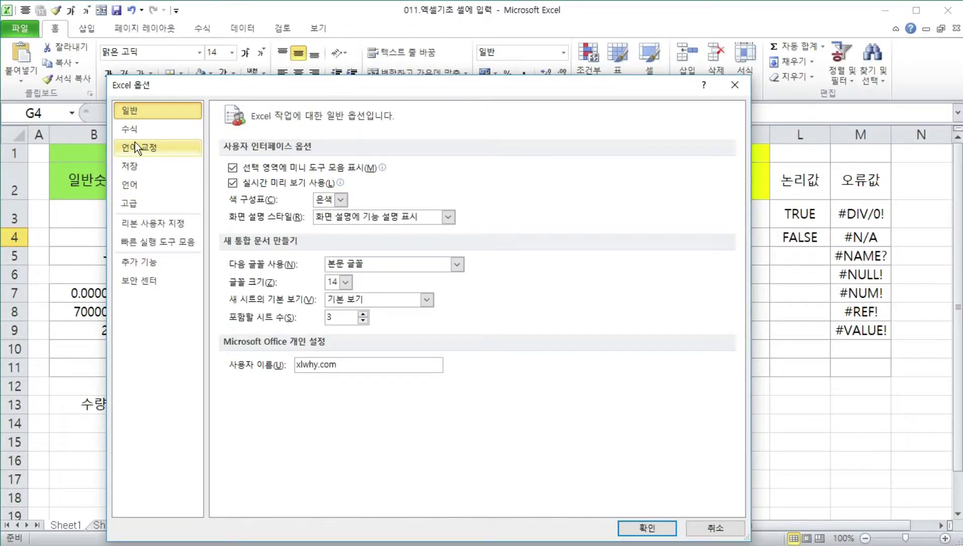
{"action": "left_click", "coordinate": [137, 147]}
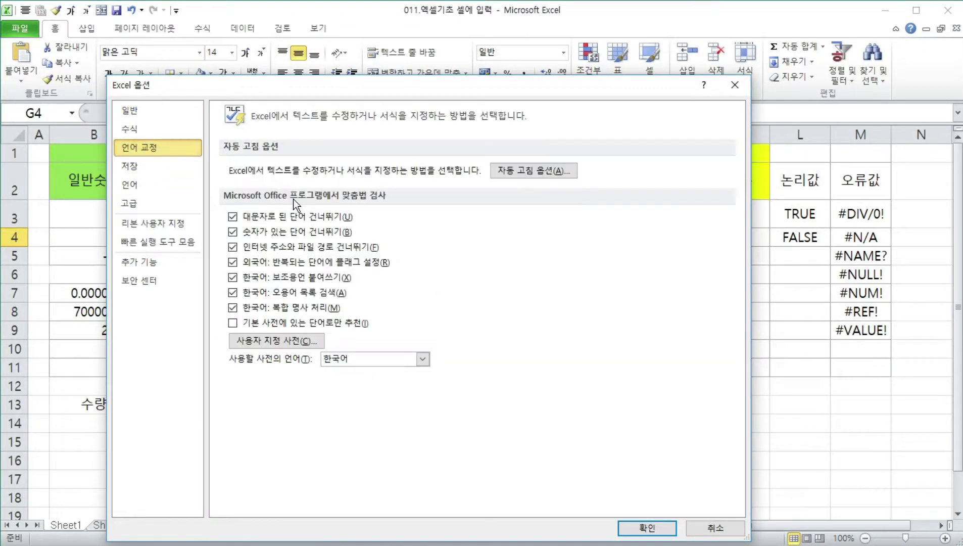
{"action": "left_click", "coordinate": [528, 173]}
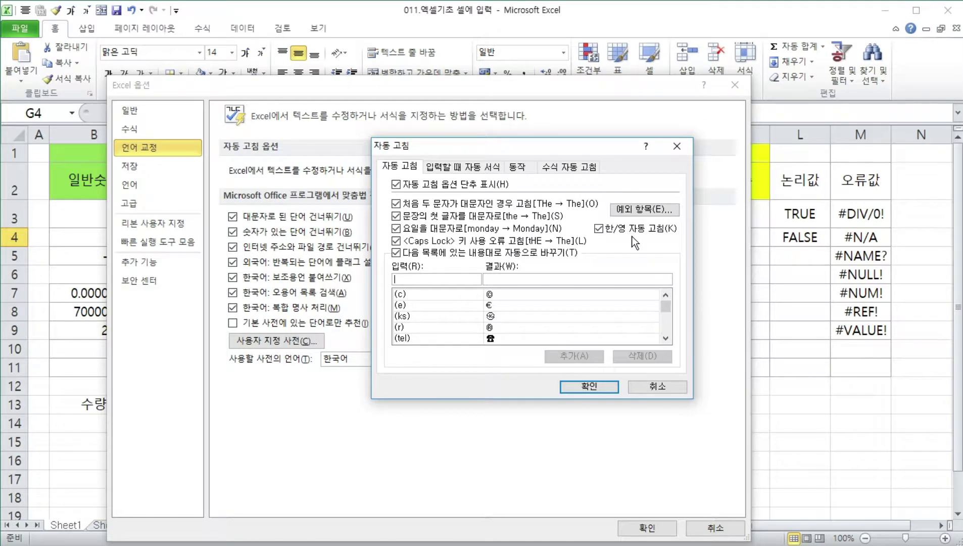
{"action": "key", "text": "Escape"}
{"action": "key", "text": "Escape"}
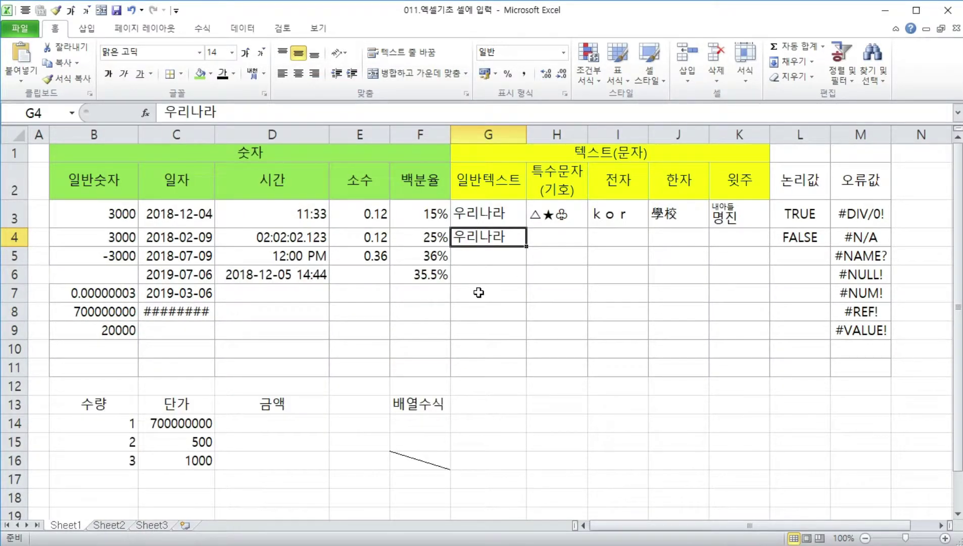
Step: Enter only 우 in cell G5, discarding the AutoComplete suggestion 우리나라
{"action": "left_click", "coordinate": [486, 252]}
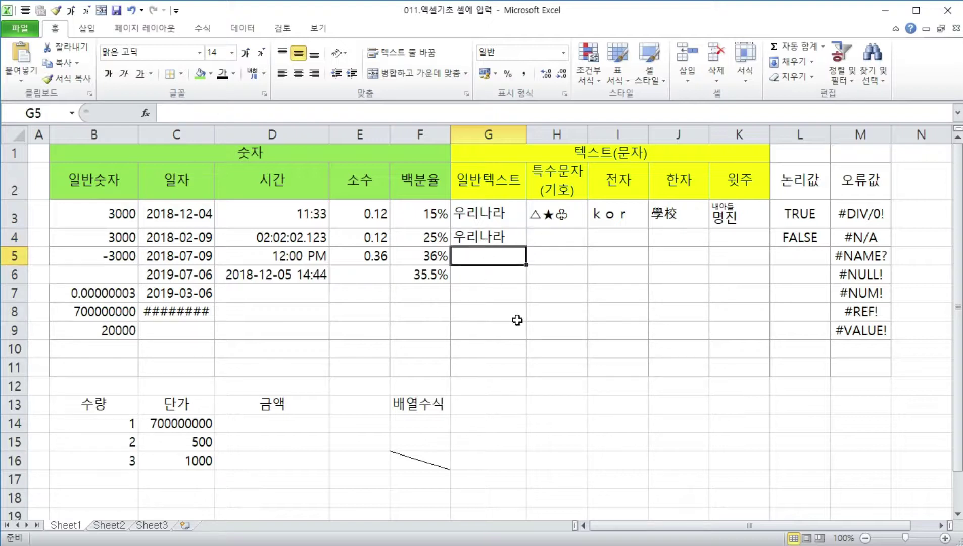
{"action": "type", "text": "우리나라"}
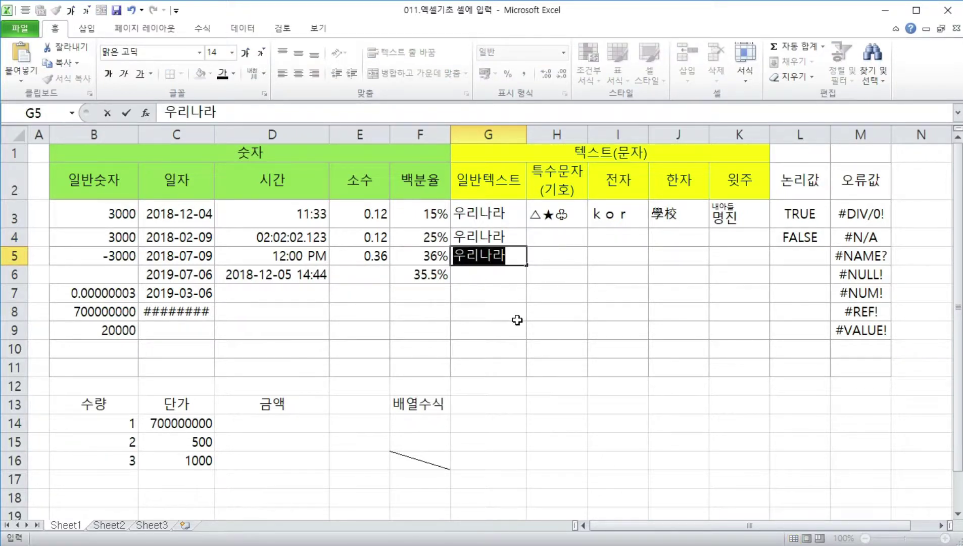
{"action": "key", "text": "Delete"}
{"action": "key", "text": "Return"}
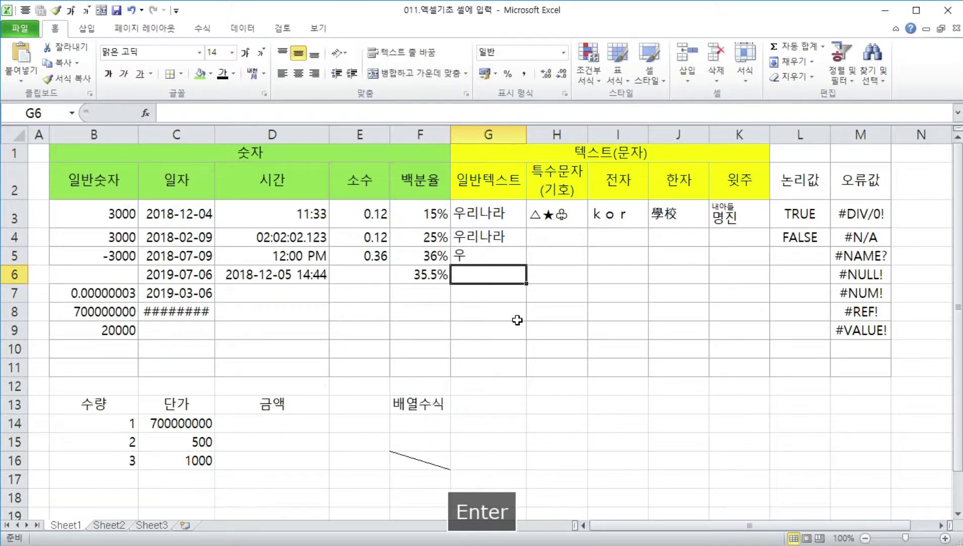
Step: Enter 우리 in cell G6, removing the suggested remainder 나라 while editing the cell
{"action": "type", "text": "우리나라"}
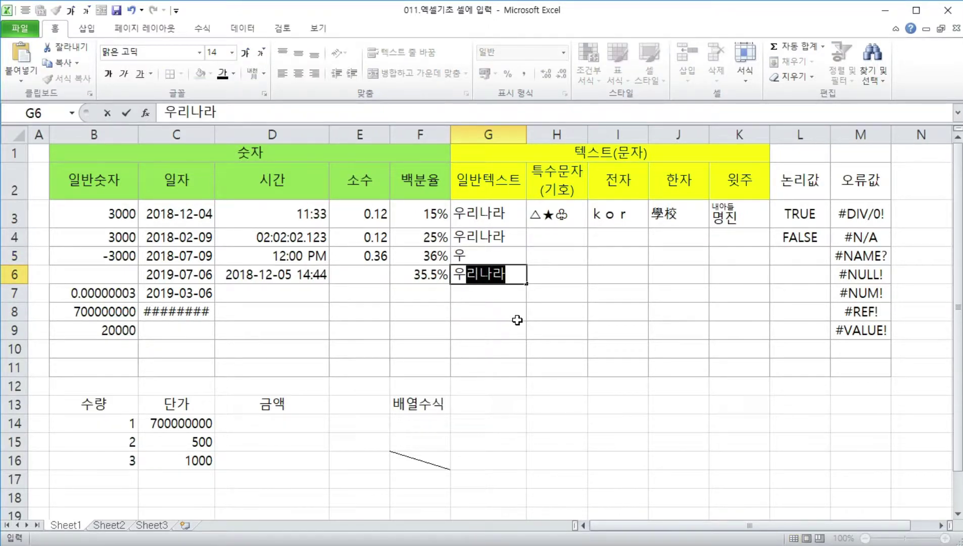
{"action": "key", "text": "F2"}
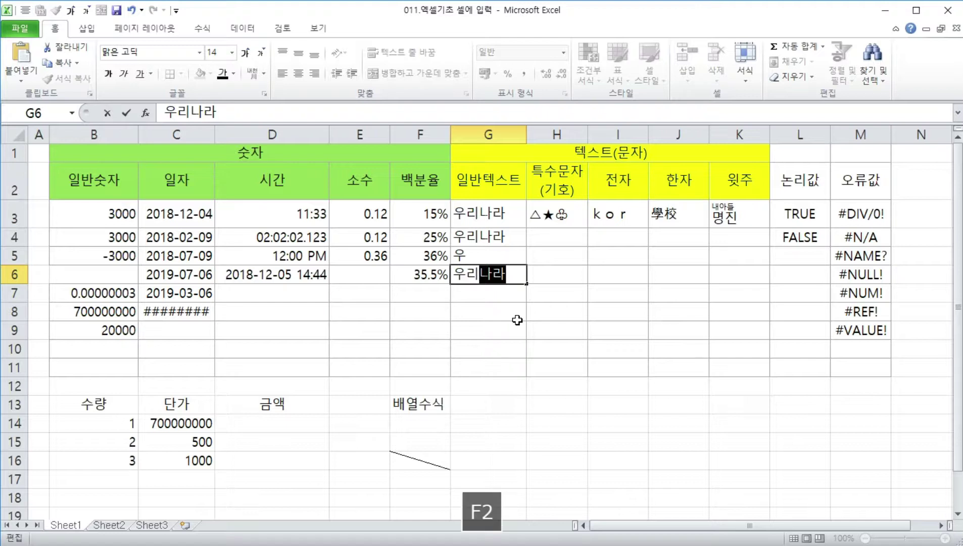
{"action": "key", "text": "Left"}
{"action": "key", "text": "Left"}
{"action": "key", "text": "shift+End"}
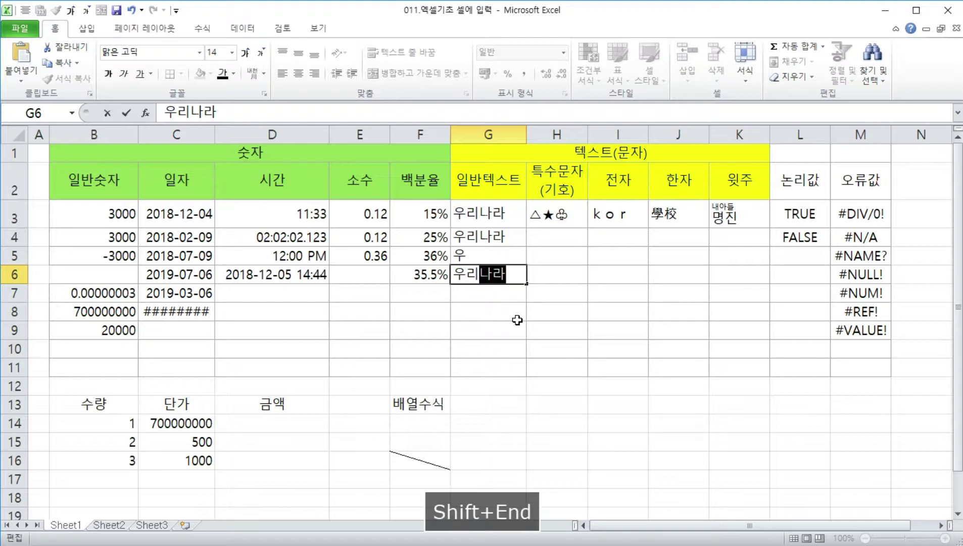
{"action": "key", "text": "Delete"}
{"action": "key", "text": "Return"}
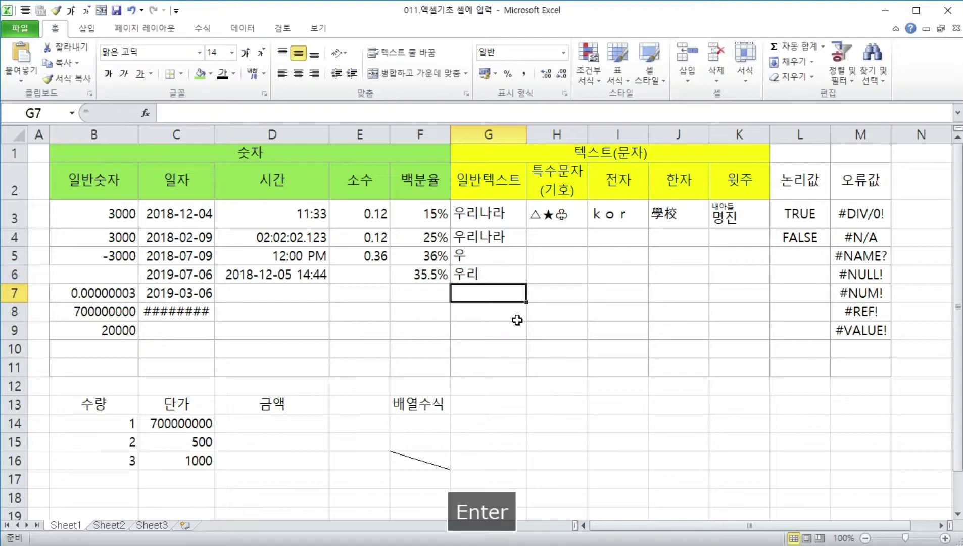
Step: Fill cell G7 with 일반텍스트 chosen from the list of values already used in the column
{"action": "key", "text": "Down"}
{"action": "key", "text": "Up"}
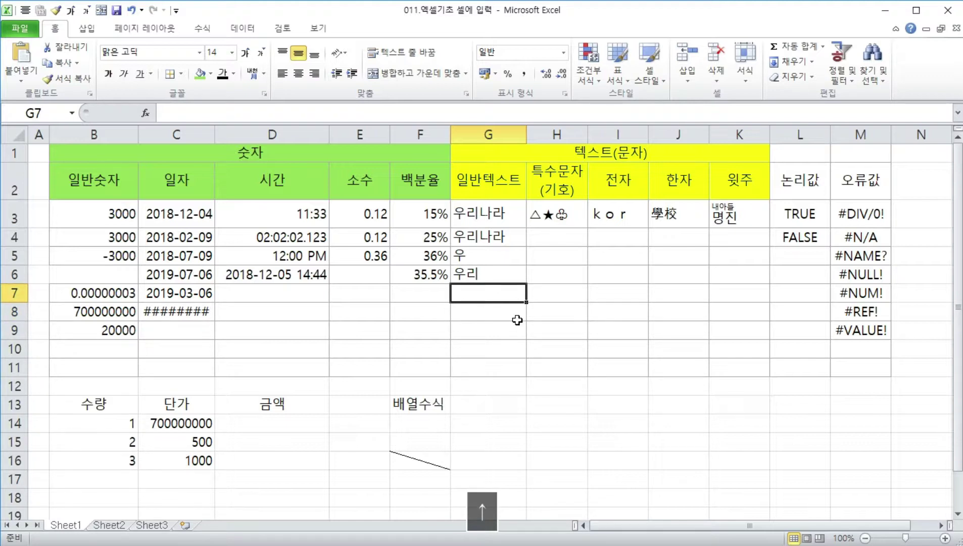
{"action": "key", "text": "alt+Down"}
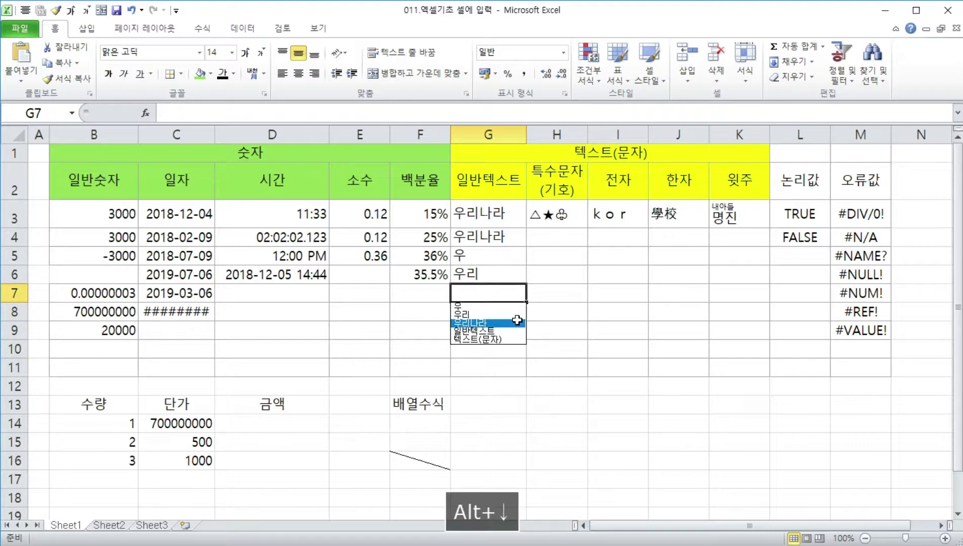
{"action": "left_click", "coordinate": [491, 331]}
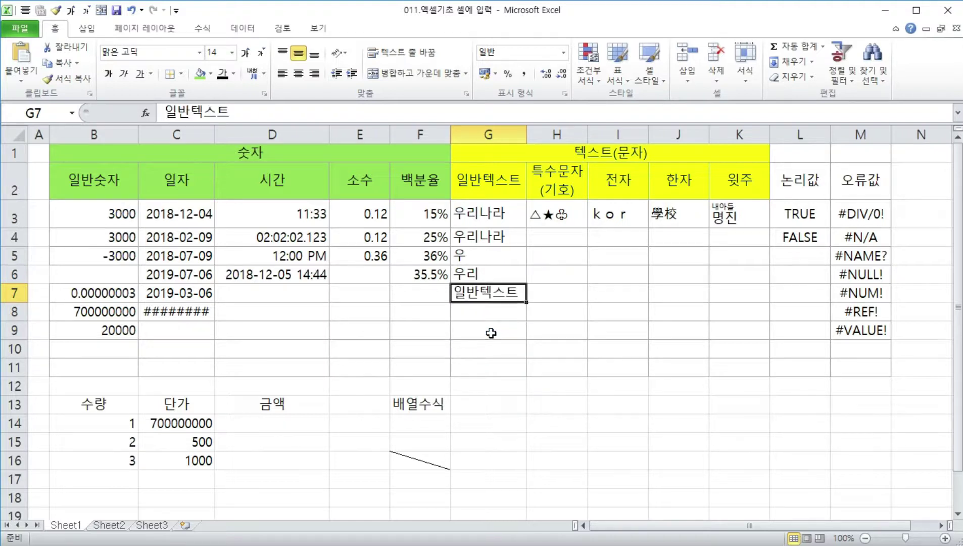
Step: Fill cell G8 with 우리 using the Pick From Drop-down List command
{"action": "left_click", "coordinate": [496, 312]}
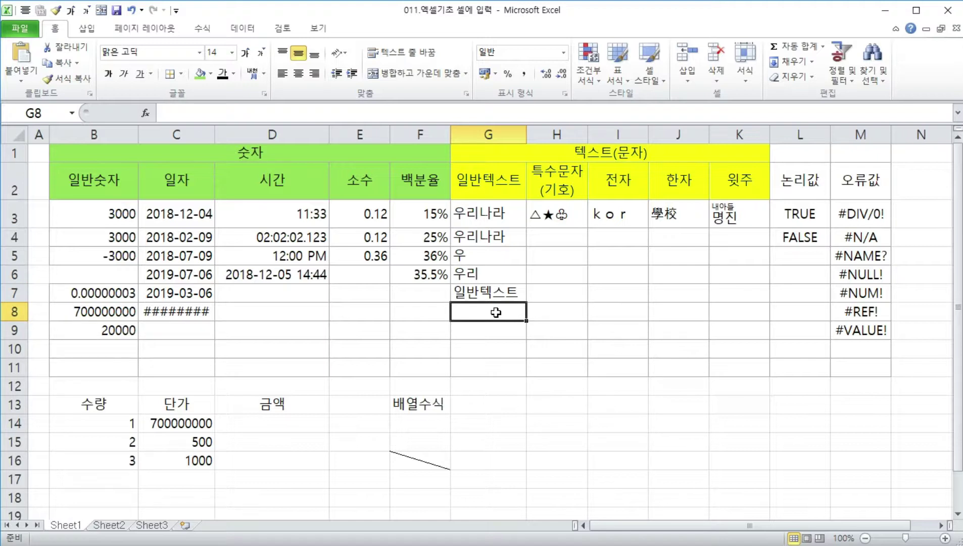
{"action": "right_click", "coordinate": [496, 312]}
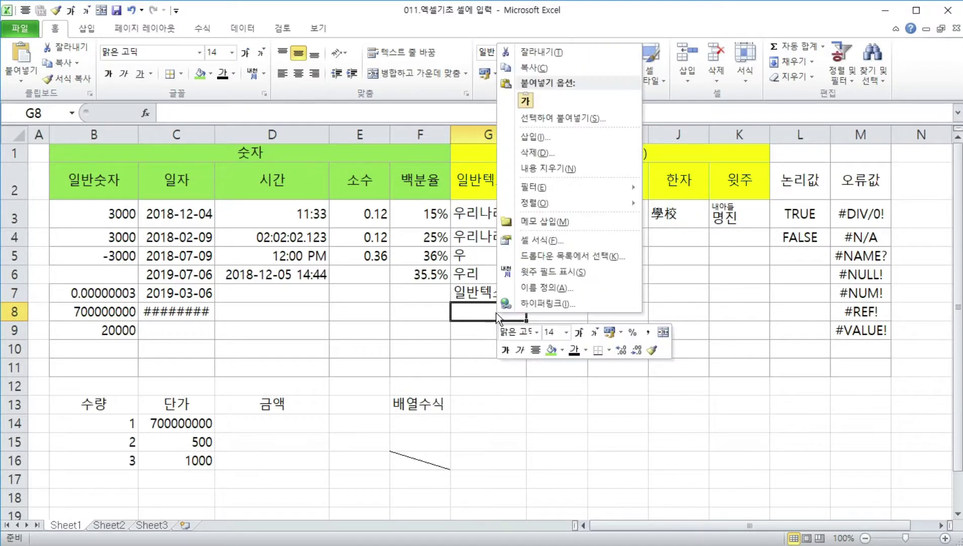
{"action": "left_click", "coordinate": [537, 261]}
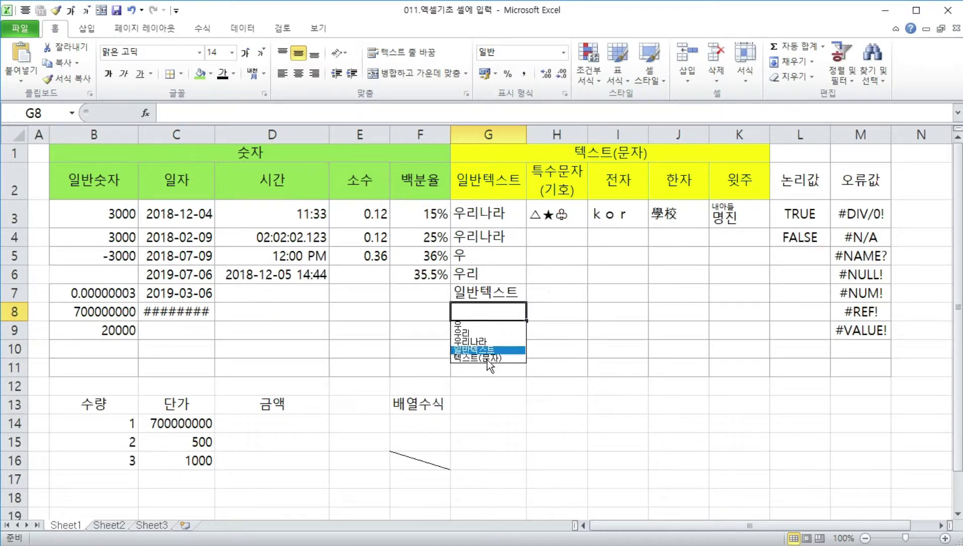
{"action": "left_click", "coordinate": [484, 334]}
{"action": "left_click", "coordinate": [499, 326]}
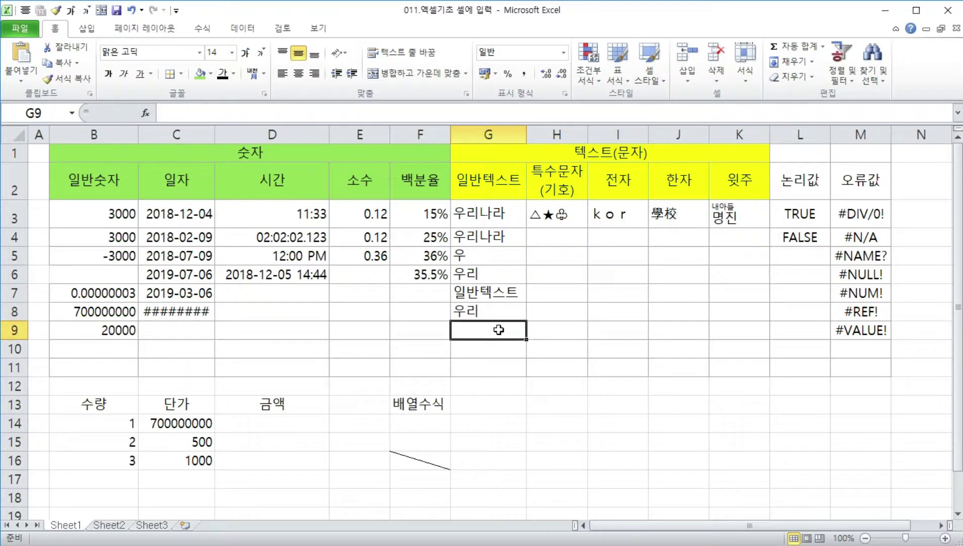
Step: Replace the content of cell G7 with 우리, 나라 and 대한민국 on three separate lines within the cell
{"action": "key", "text": "Up"}
{"action": "key", "text": "Up"}
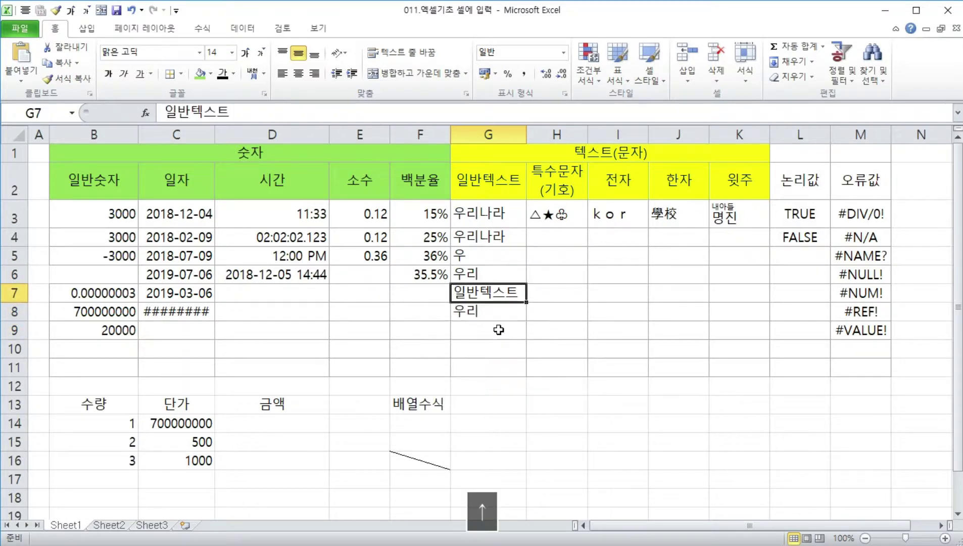
{"action": "type", "text": "우리"}
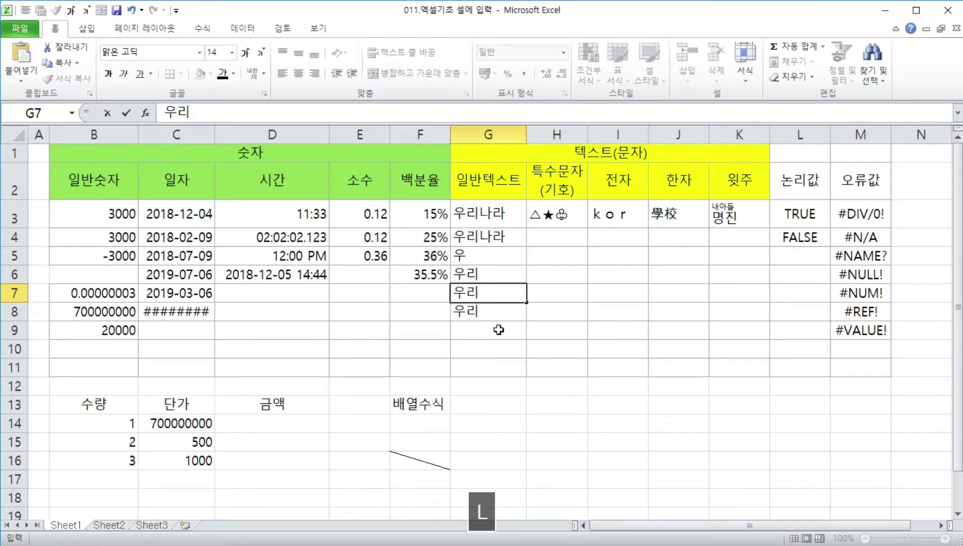
{"action": "key", "text": "alt+Return"}
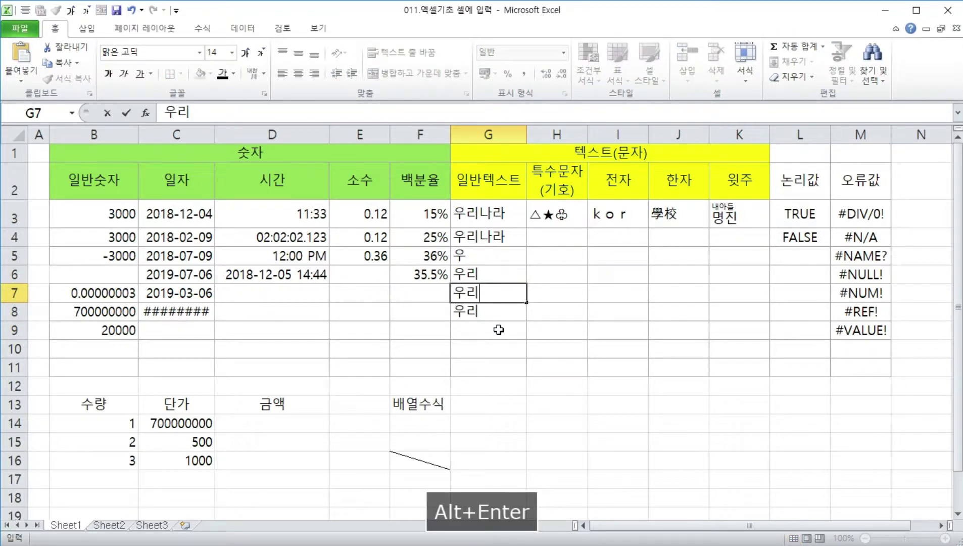
{"action": "type", "text": "나라"}
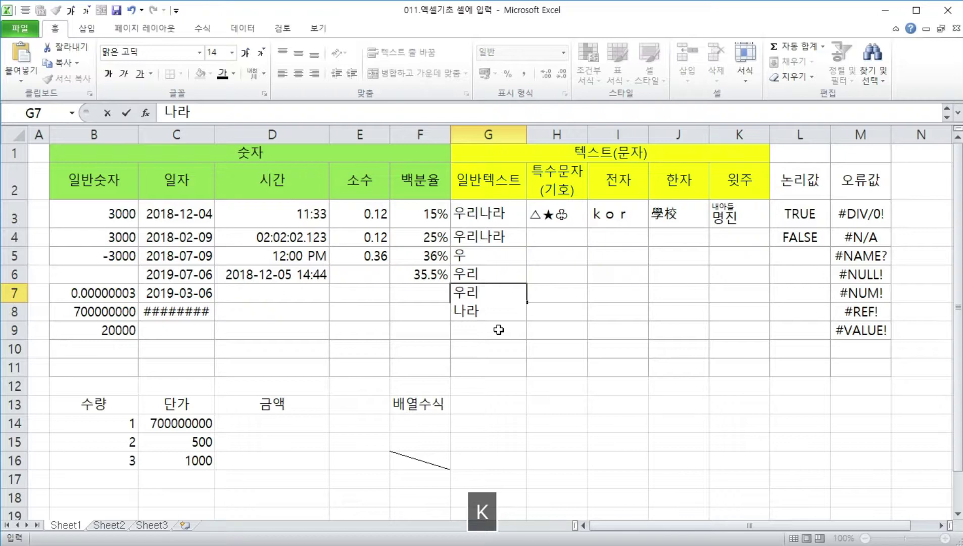
{"action": "key", "text": "alt+Return"}
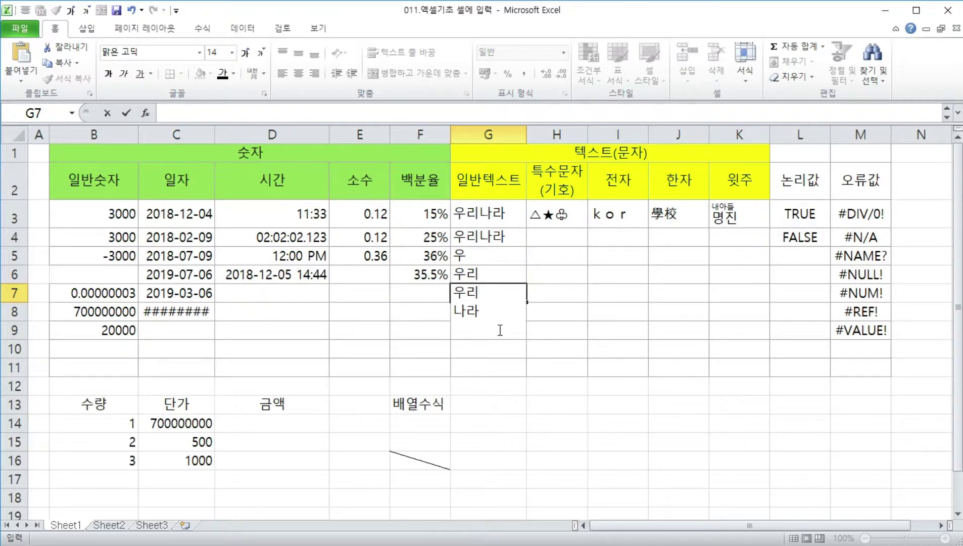
{"action": "type", "text": "대한민국"}
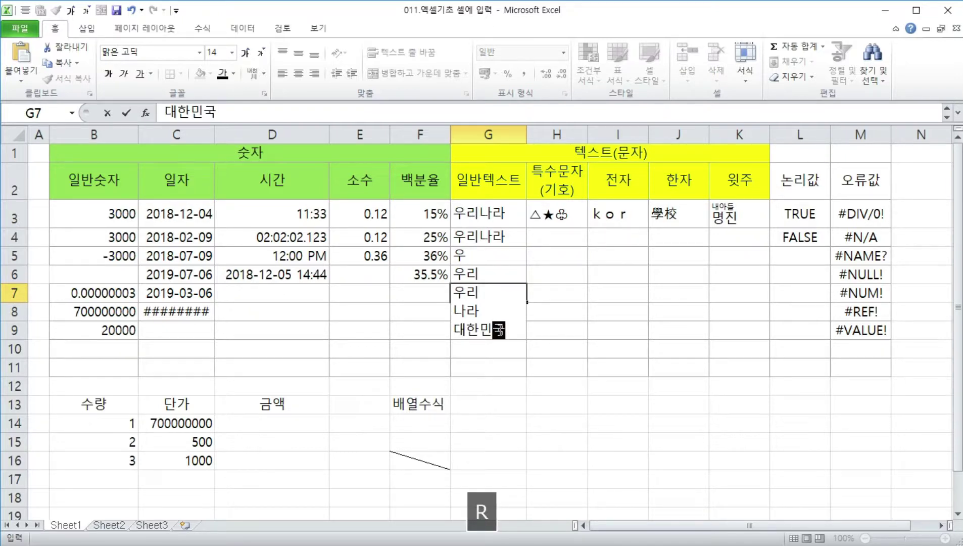
{"action": "key", "text": "Return"}
{"action": "key", "text": "Up"}
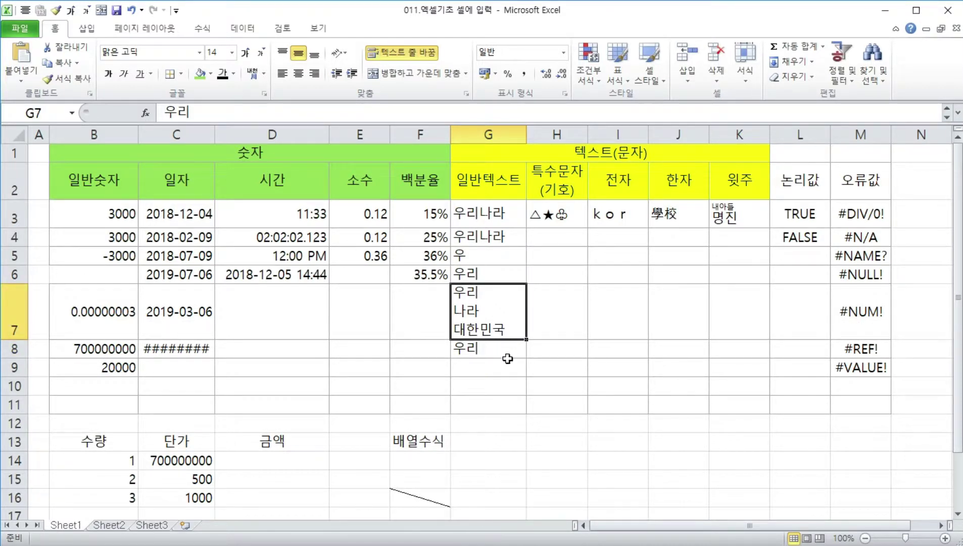
Step: Enter 나라 with a trailing space in cell G9, and delete the trailing space again
{"action": "left_click", "coordinate": [503, 349]}
{"action": "left_click", "coordinate": [499, 371]}
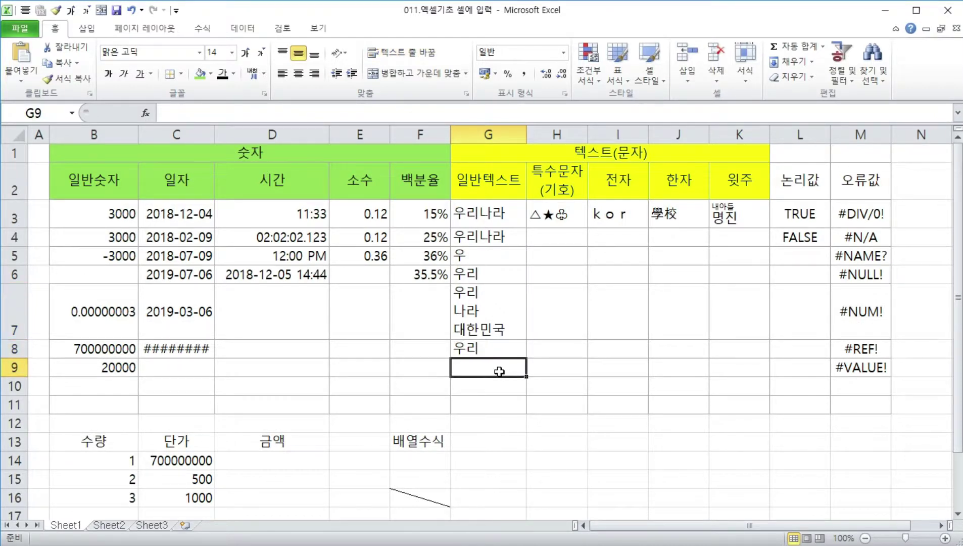
{"action": "type", "text": "나라"}
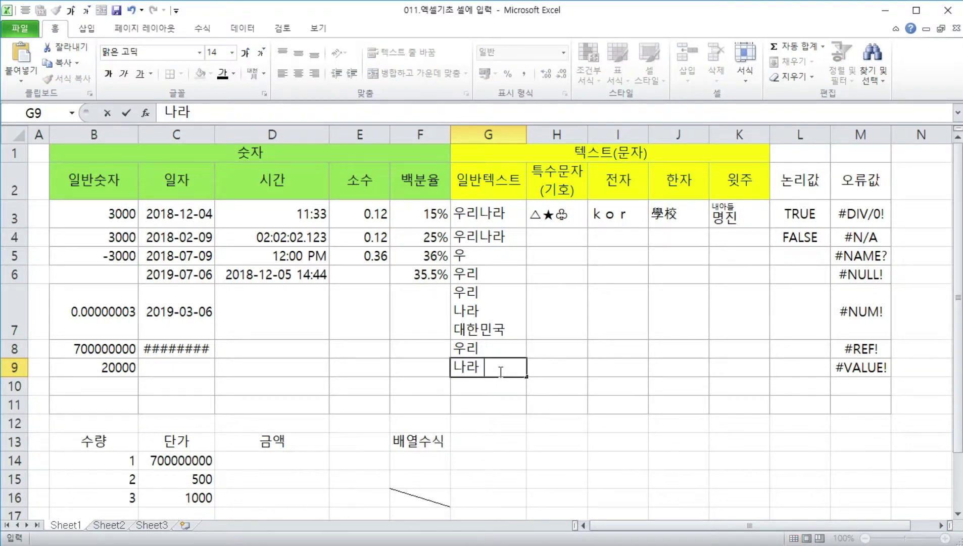
{"action": "key", "text": "Return"}
{"action": "key", "text": "Up"}
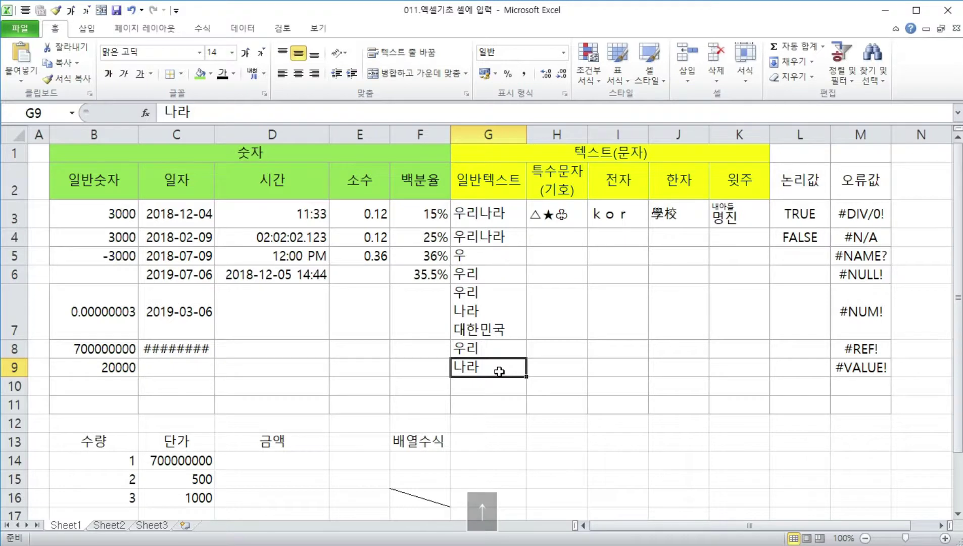
{"action": "key", "text": "F2"}
{"action": "key", "text": "BackSpace"}
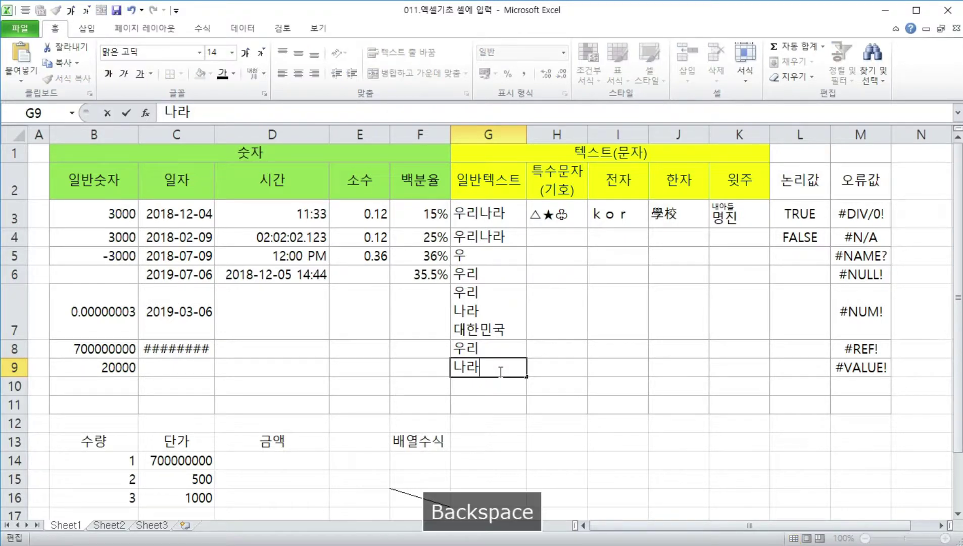
{"action": "key", "text": "Return"}
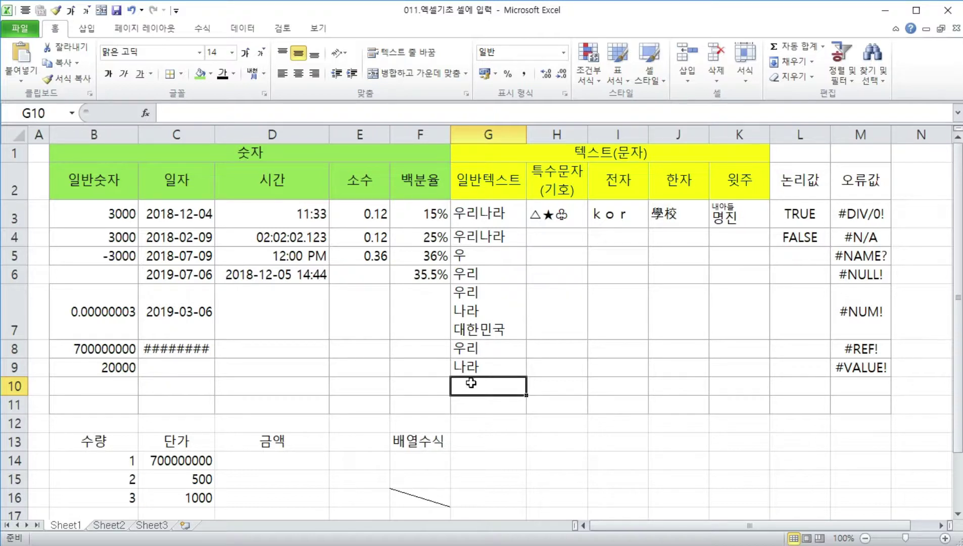
Step: Enter ㅇㅇㅇ with a leading apostrophe as text in cell G10 and check the stored content
{"action": "type", "text": "'ㅇㅇ"}
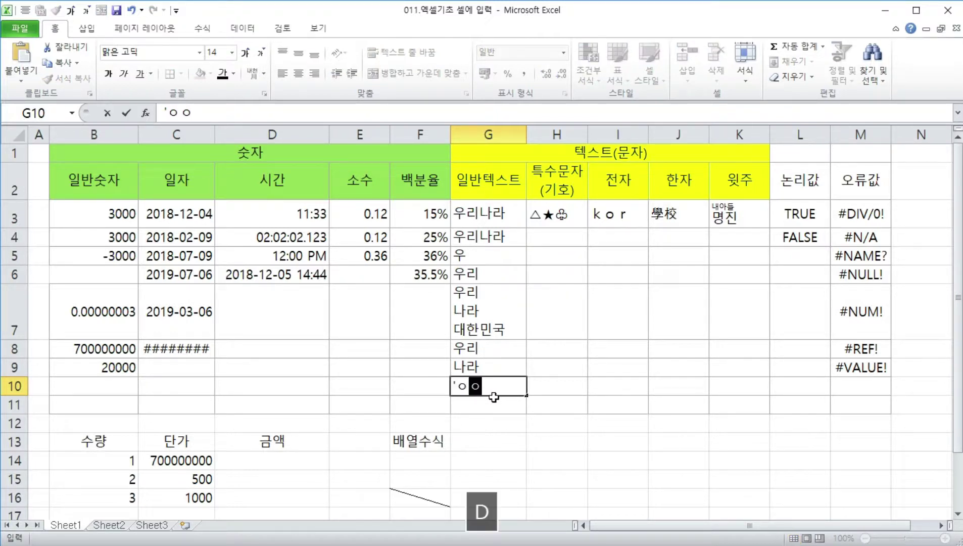
{"action": "type", "text": "ㅇ"}
{"action": "key", "text": "Return"}
{"action": "key", "text": "Up"}
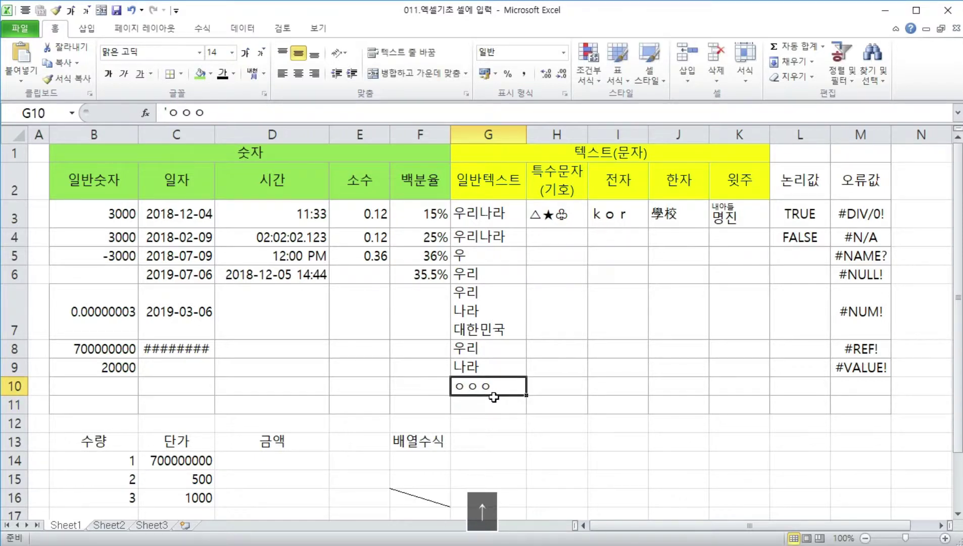
{"action": "key", "text": "slash"}
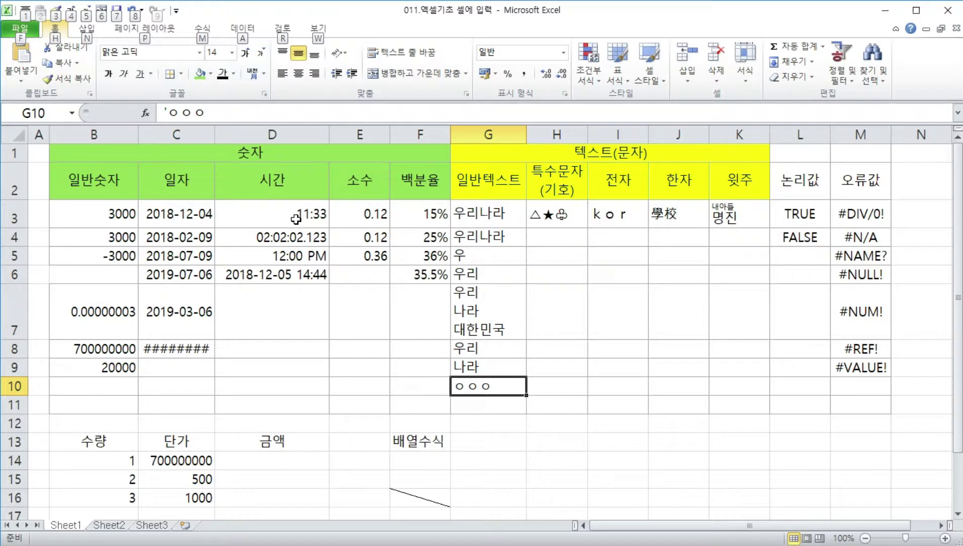
{"action": "left_click", "coordinate": [467, 393]}
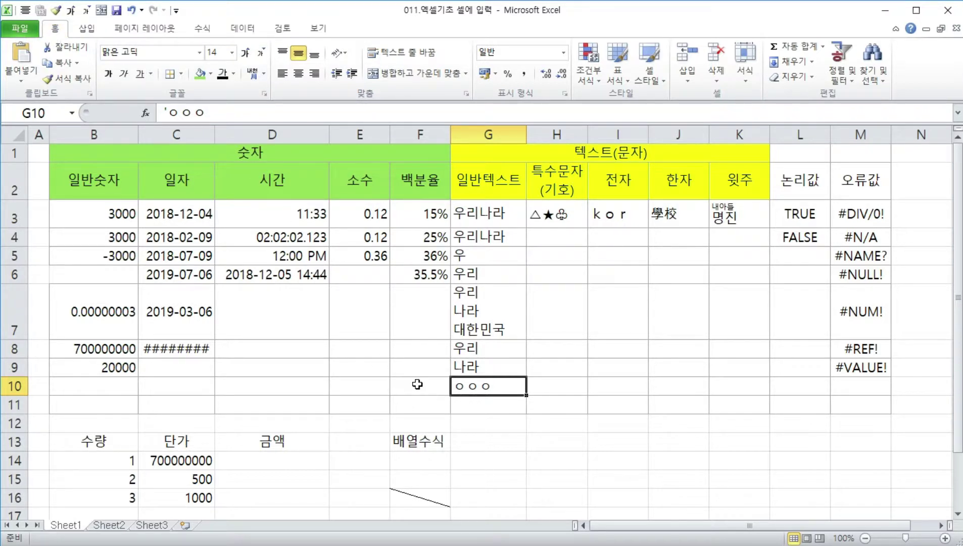
Step: Replace the content of cell G10 with /ㅇㅇ, entered as text with a leading apostrophe
{"action": "type", "text": "'/"}
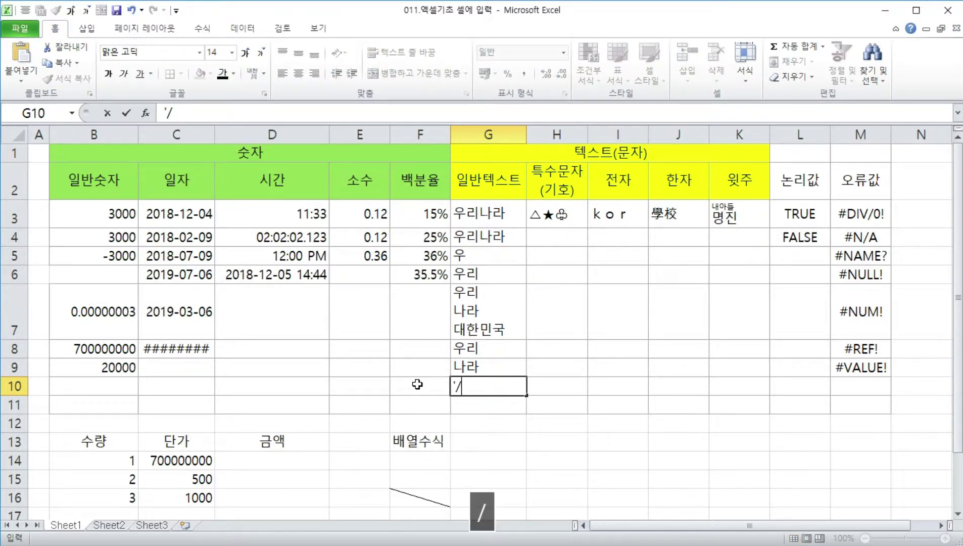
{"action": "type", "text": "ㅇㅇ"}
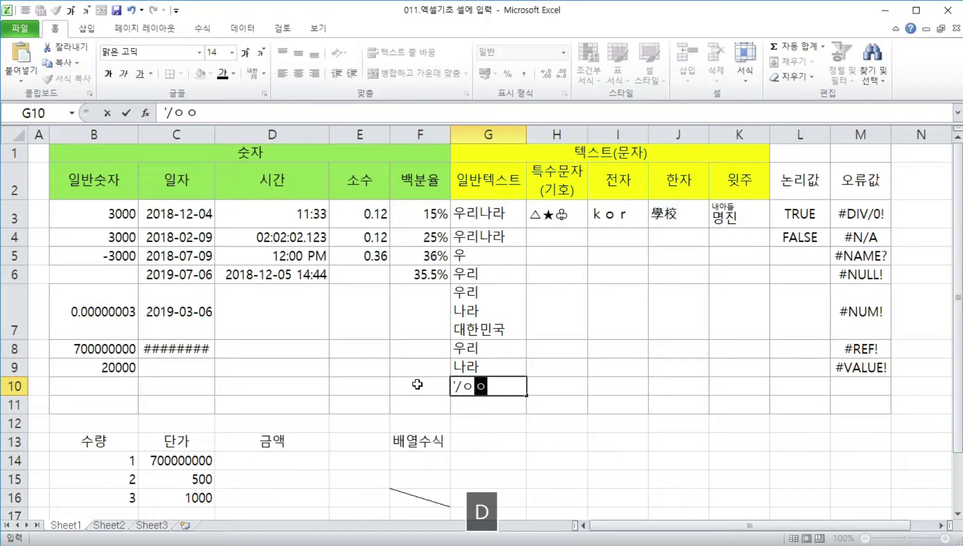
{"action": "key", "text": "Return"}
{"action": "key", "text": "Up"}
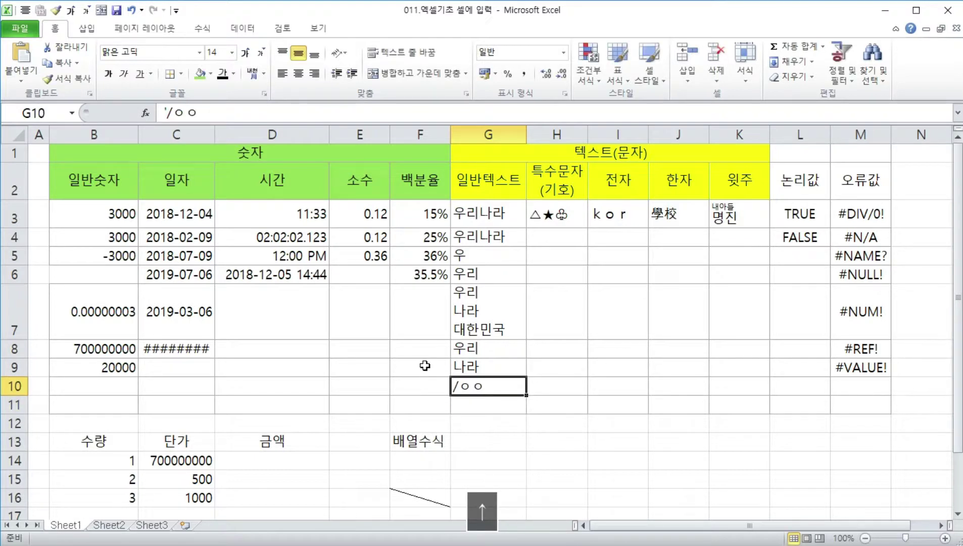
Step: Enter the ↓ symbol in cell H4 by converting ㅁ through the expanded special-character list
{"action": "left_click", "coordinate": [554, 236]}
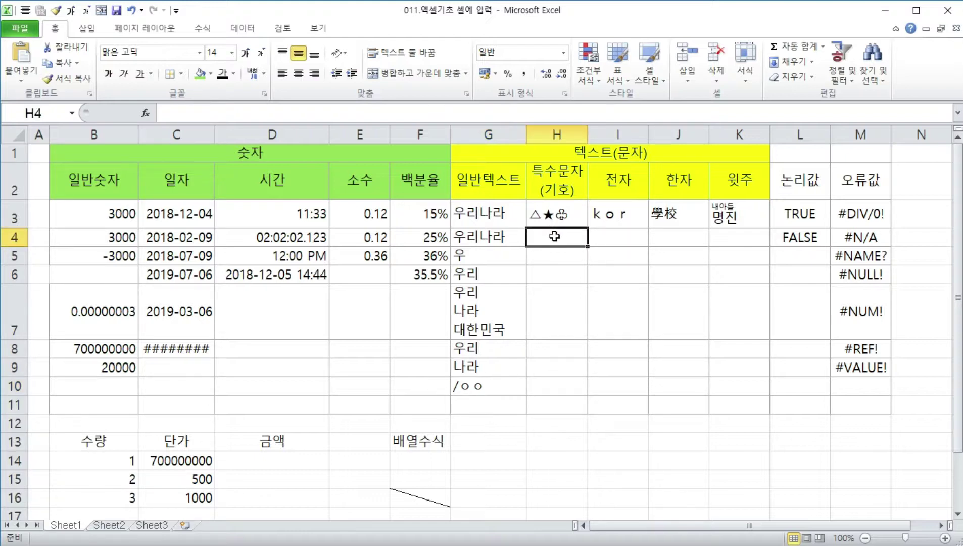
{"action": "type", "text": "ㅁ"}
{"action": "key", "text": "Hangul_Hanja"}
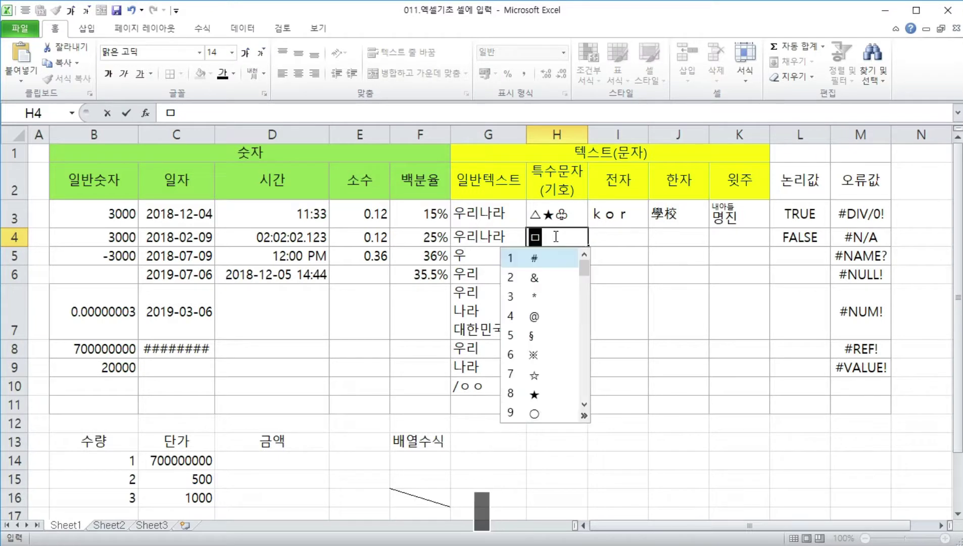
{"action": "key", "text": "Tab"}
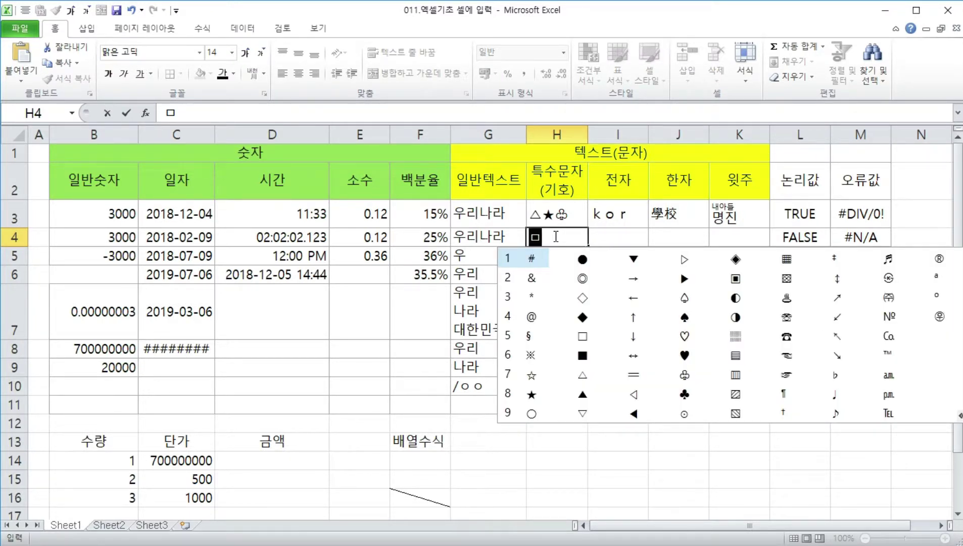
{"action": "key", "text": "Right"}
{"action": "key", "text": "Right"}
{"action": "key", "text": "Down"}
{"action": "key", "text": "Down"}
{"action": "key", "text": "Down"}
{"action": "key", "text": "Down"}
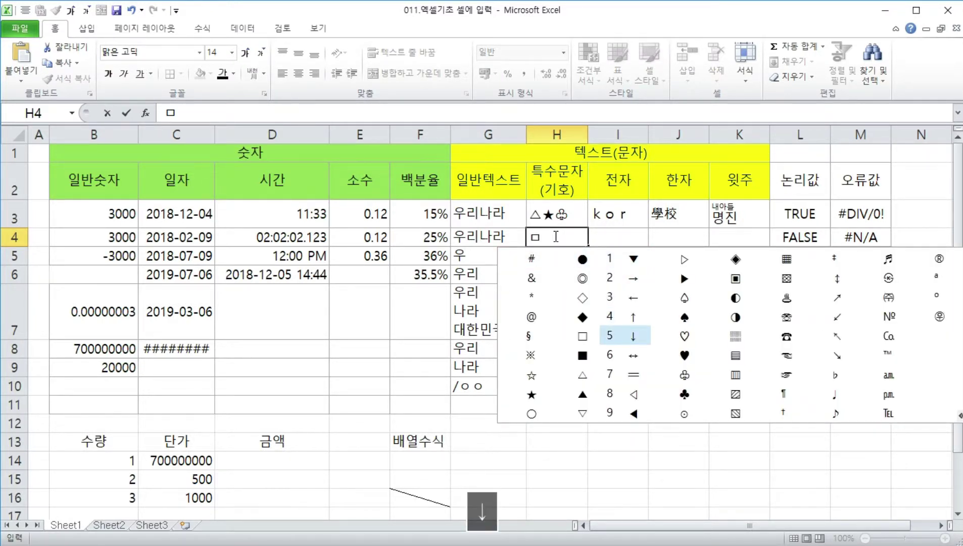
{"action": "key", "text": "Return"}
{"action": "key", "text": "Return"}
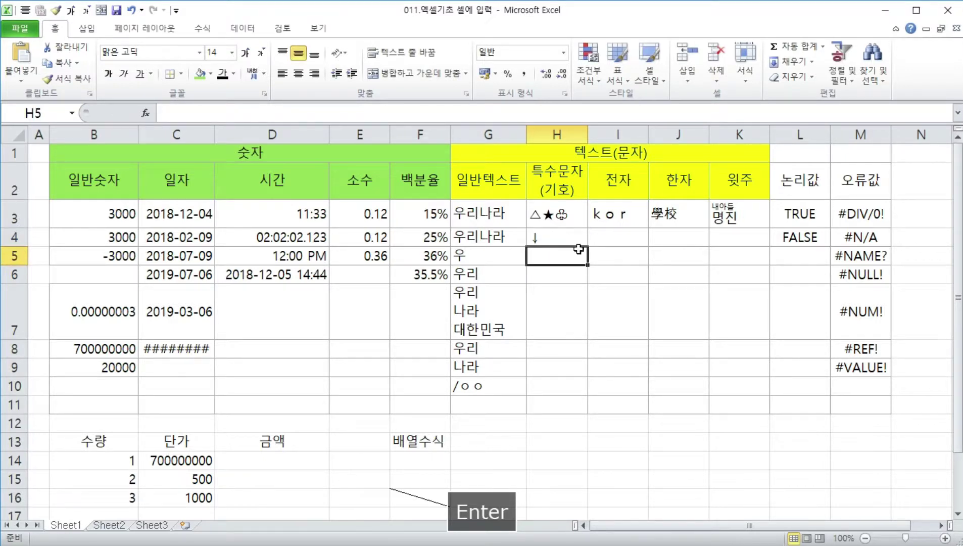
Step: View the Symbol dialog for cell H5, close it without inserting anything and move on to cell H6
{"action": "scroll", "coordinate": [859, 76], "scroll_direction": "down", "scroll_amount": 1}
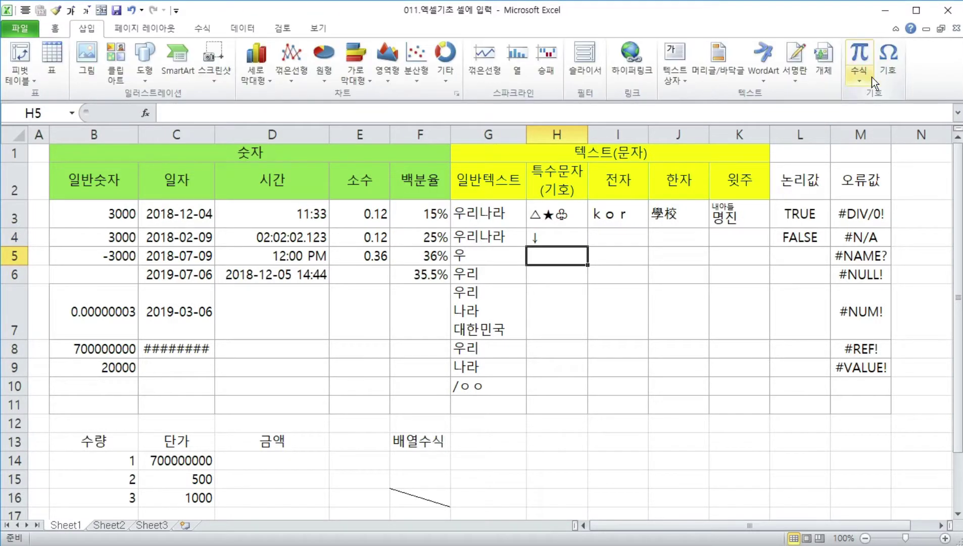
{"action": "left_click", "coordinate": [888, 71]}
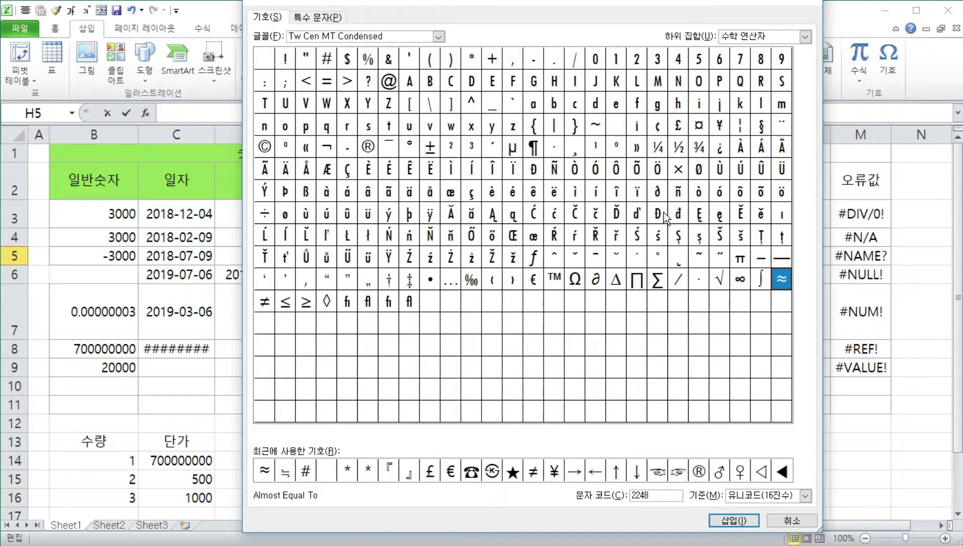
{"action": "key", "text": "Escape"}
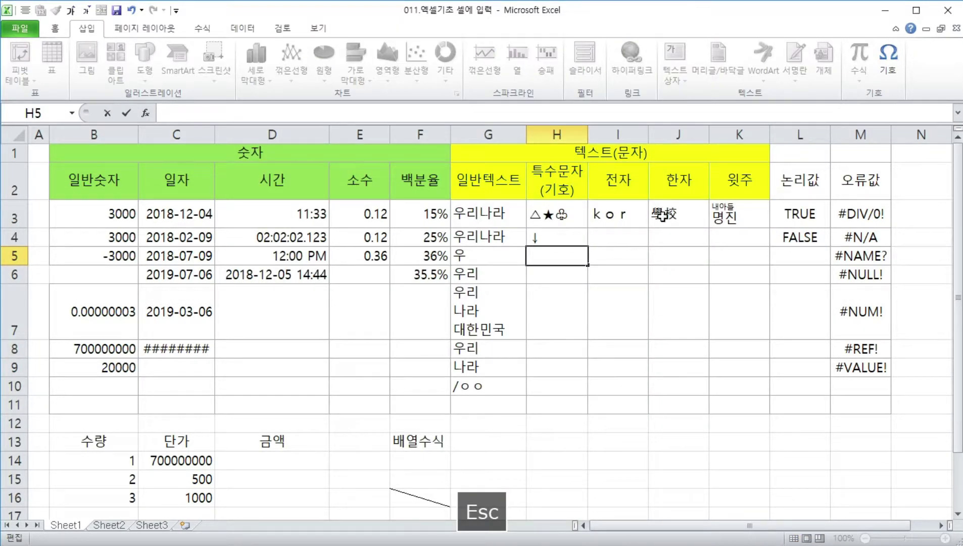
{"action": "key", "text": "Return"}
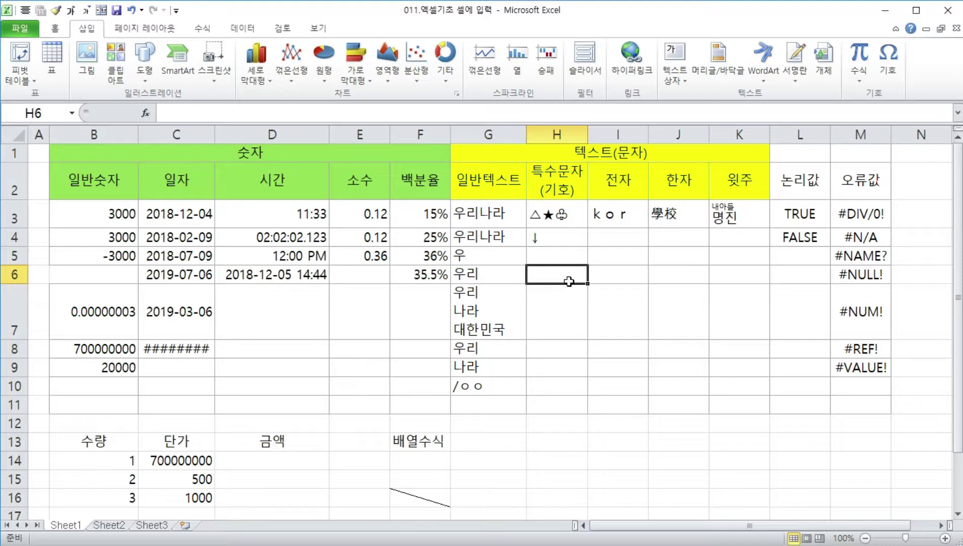
Step: Enter ※ in cell H6 by having AutoCorrect replace ㅎ, and check the stored content
{"action": "type", "text": "ㅎ"}
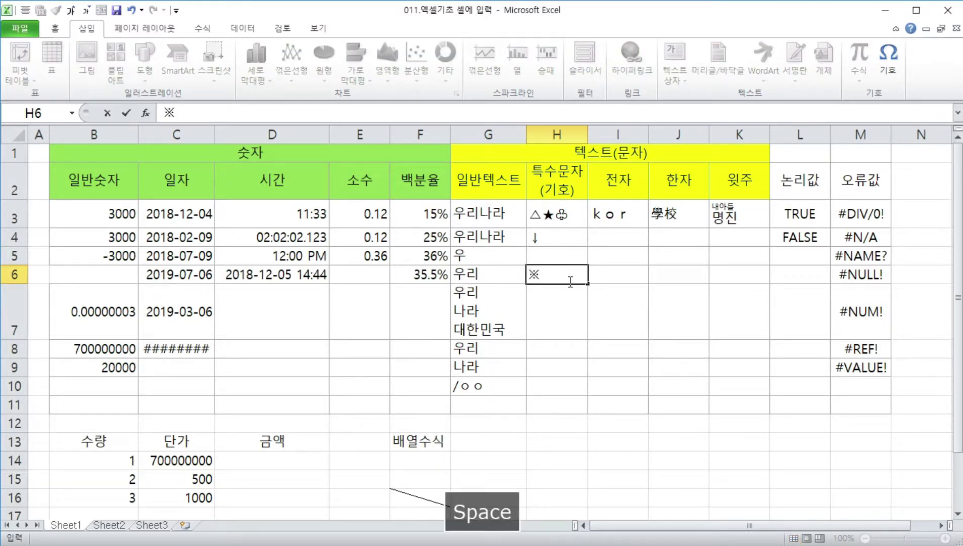
{"action": "key", "text": "Return"}
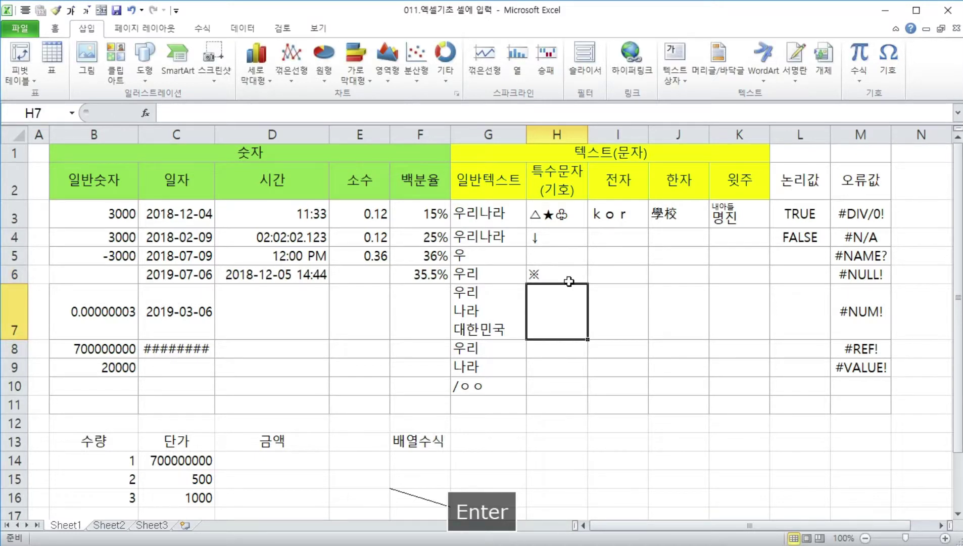
{"action": "key", "text": "Up"}
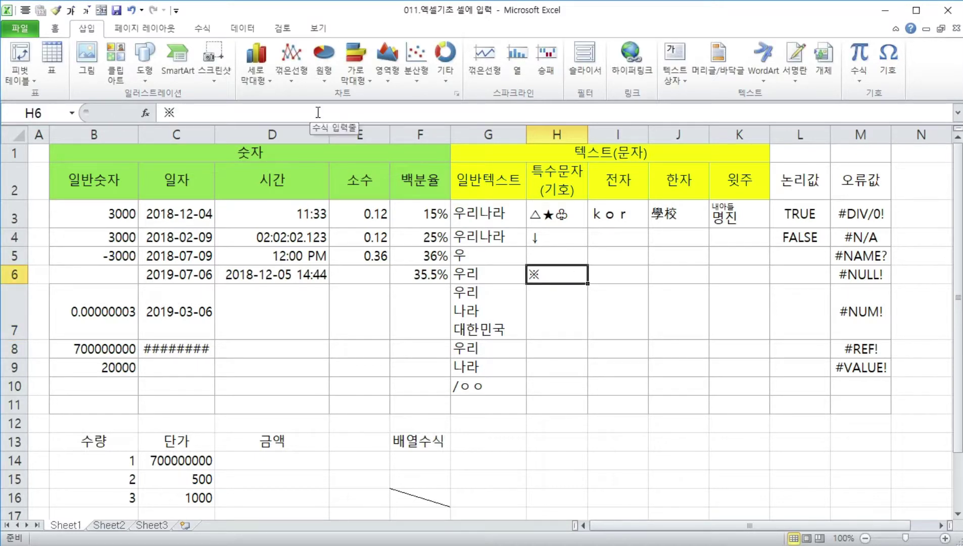
Step: Look up the AutoCorrect replacement entry for ㅎ, and close the settings without changes
{"action": "key", "text": "alt+t"}
{"action": "key", "text": "a"}
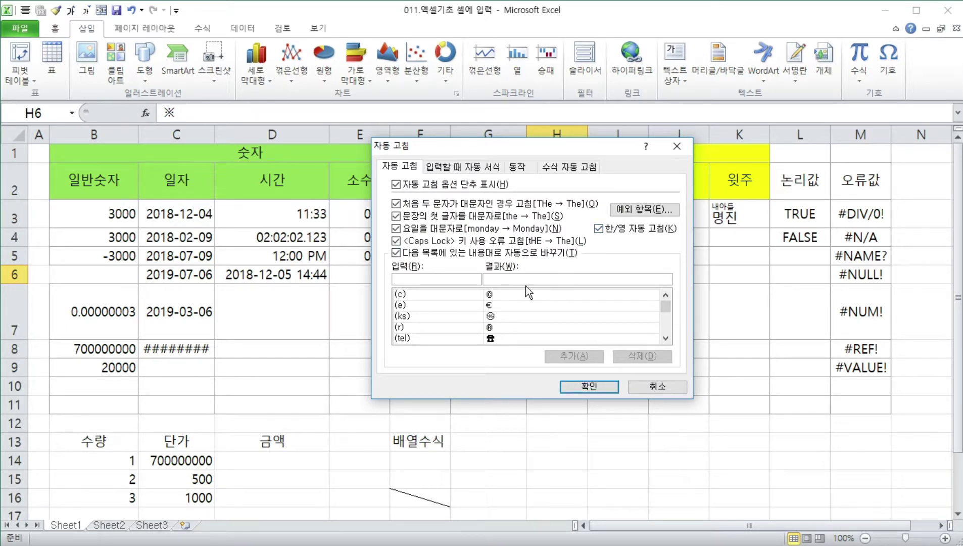
{"action": "type", "text": "ㅎ"}
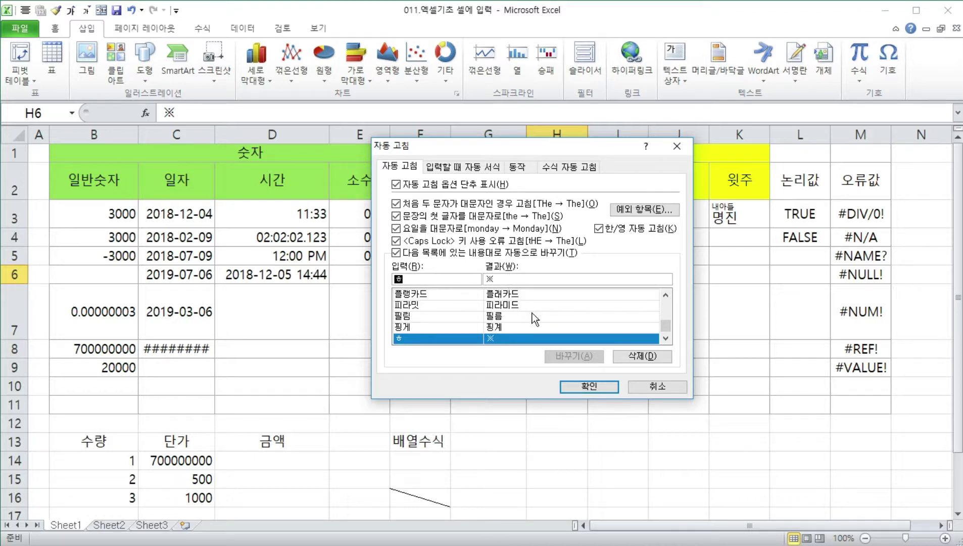
{"action": "left_click", "coordinate": [641, 386]}
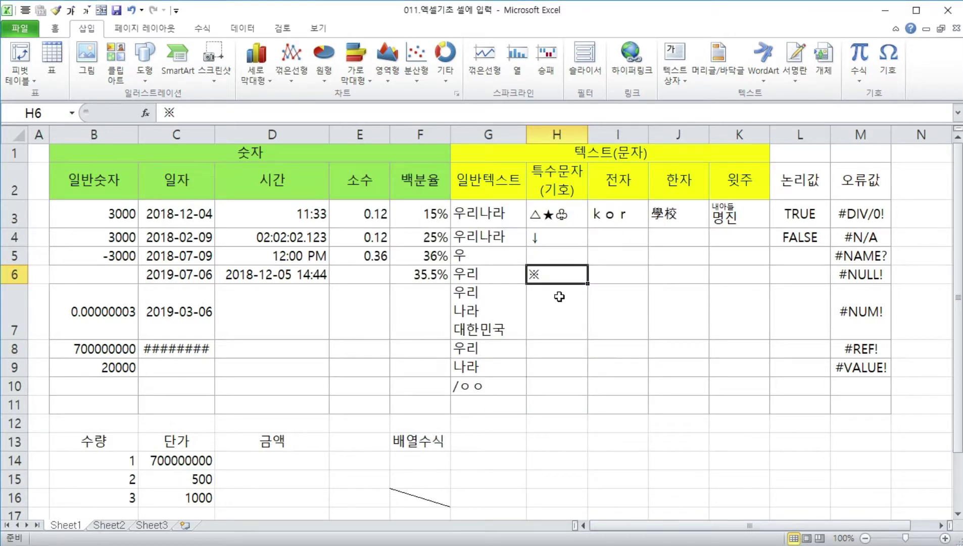
Step: Enter kor in ordinary half-width letters in cell I4, below the full-width sample
{"action": "left_click", "coordinate": [559, 297]}
{"action": "key", "text": "Up"}
{"action": "key", "text": "Down"}
{"action": "key", "text": "Up"}
{"action": "key", "text": "Up"}
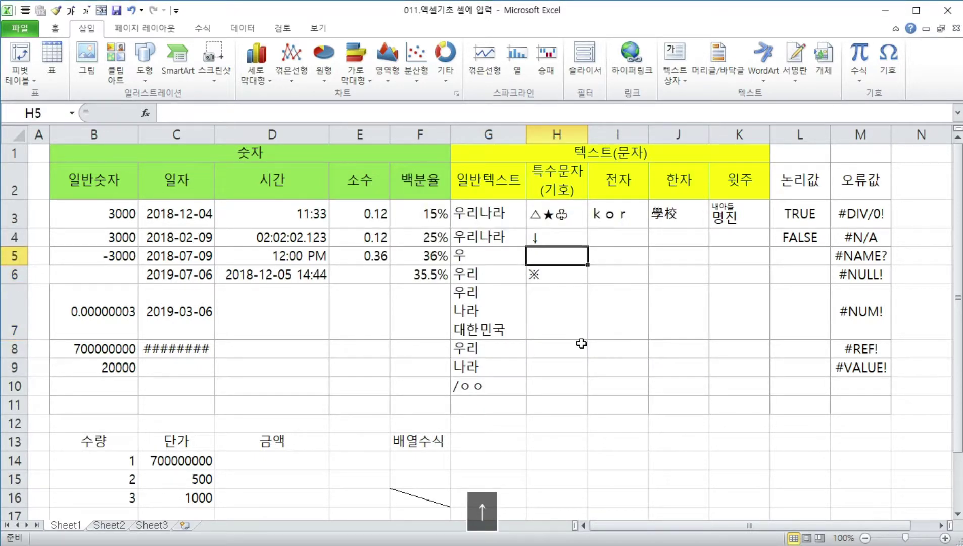
{"action": "key", "text": "Up"}
{"action": "key", "text": "Right"}
{"action": "key", "text": "Up"}
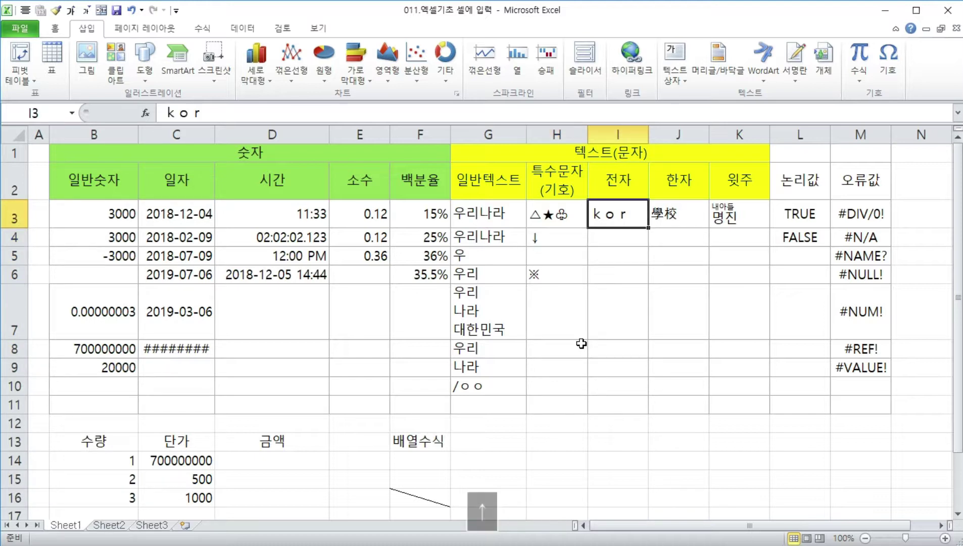
{"action": "key", "text": "Down"}
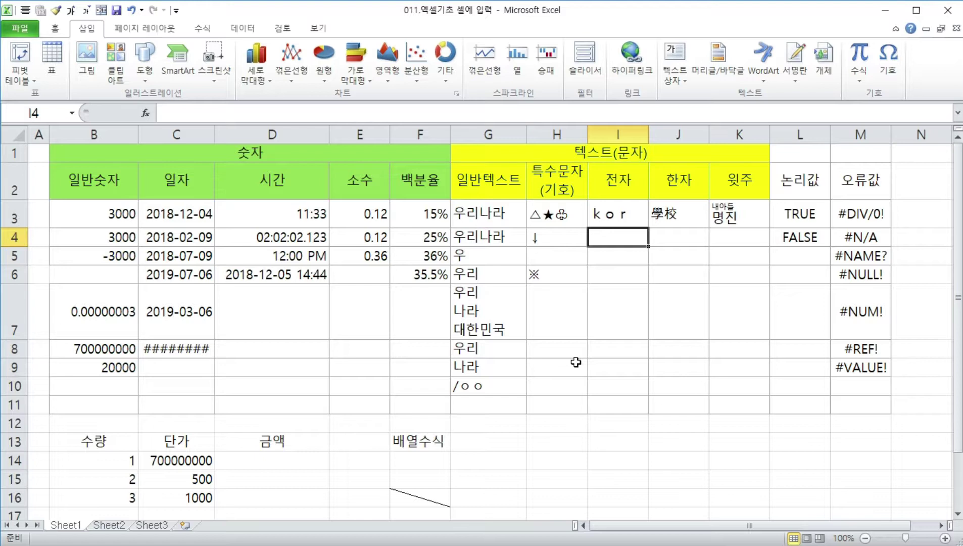
{"action": "type", "text": "kor"}
{"action": "key", "text": "Return"}
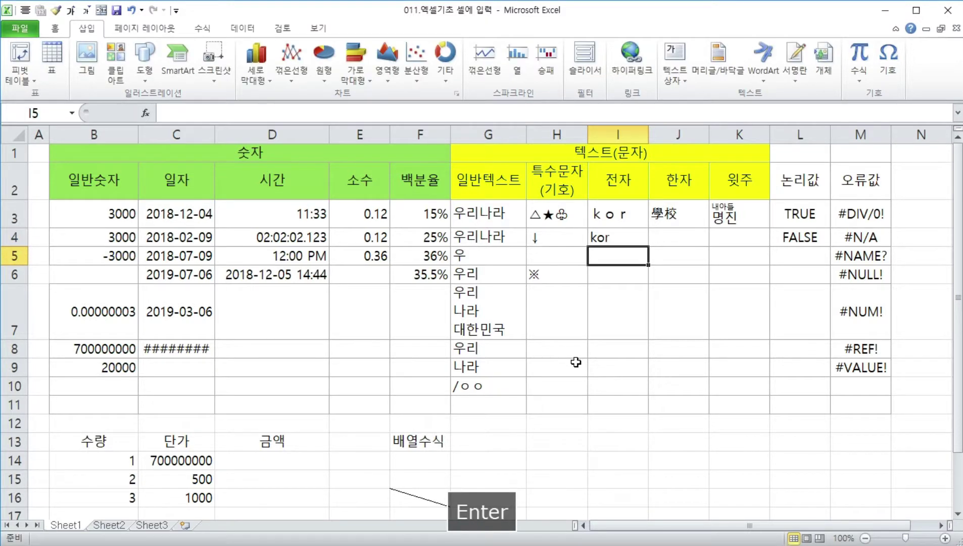
Step: Replace the content of cell I4 with ｋｏｒ in full-width letters
{"action": "key", "text": "Up"}
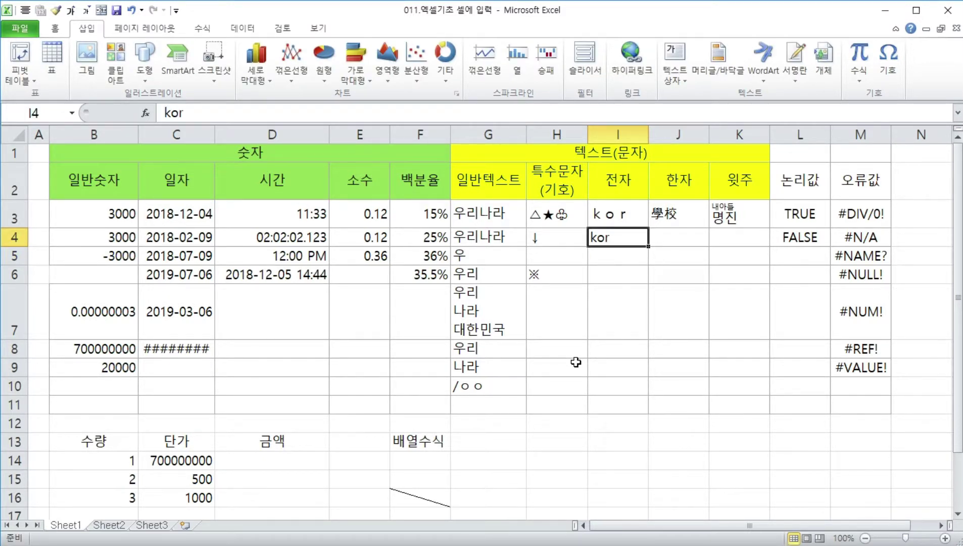
{"action": "key", "text": "Hangul"}
{"action": "type", "text": "kor"}
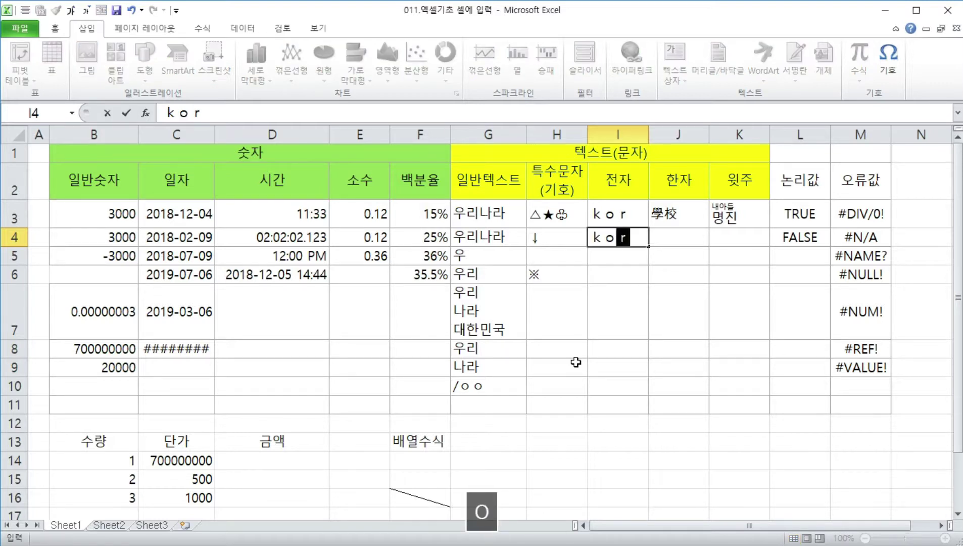
{"action": "key", "text": "Return"}
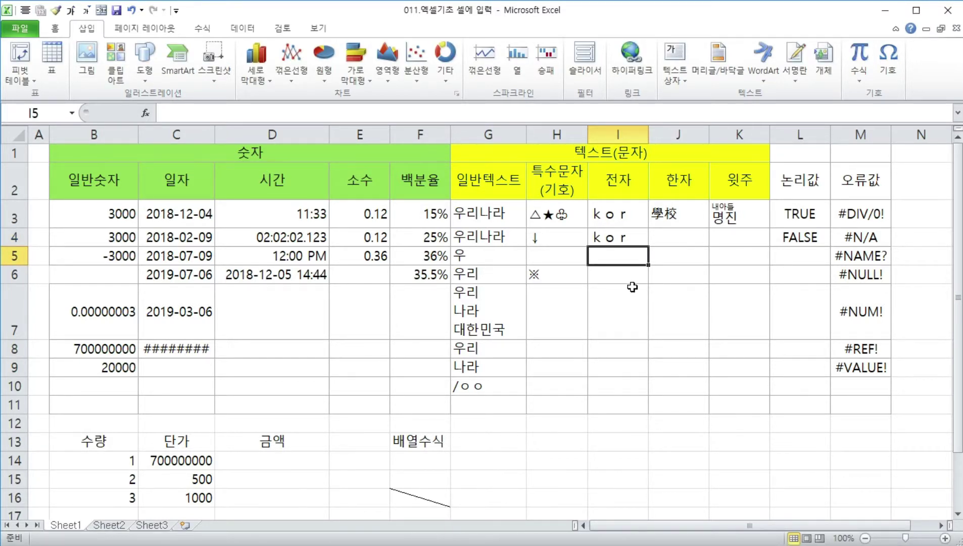
Step: Enter １２３ in full-width digits in cell I5
{"action": "type", "text": "1"}
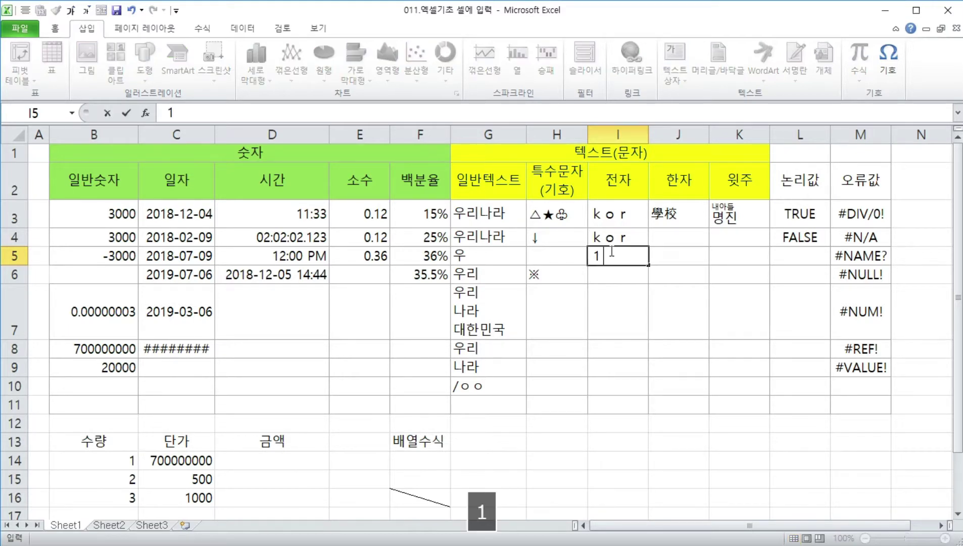
{"action": "type", "text": " 2 3"}
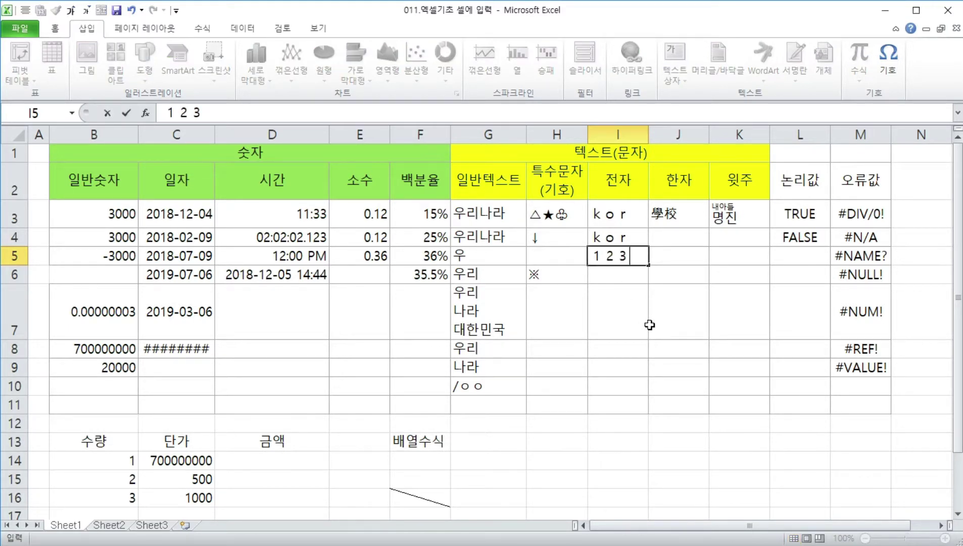
{"action": "key", "text": "Return"}
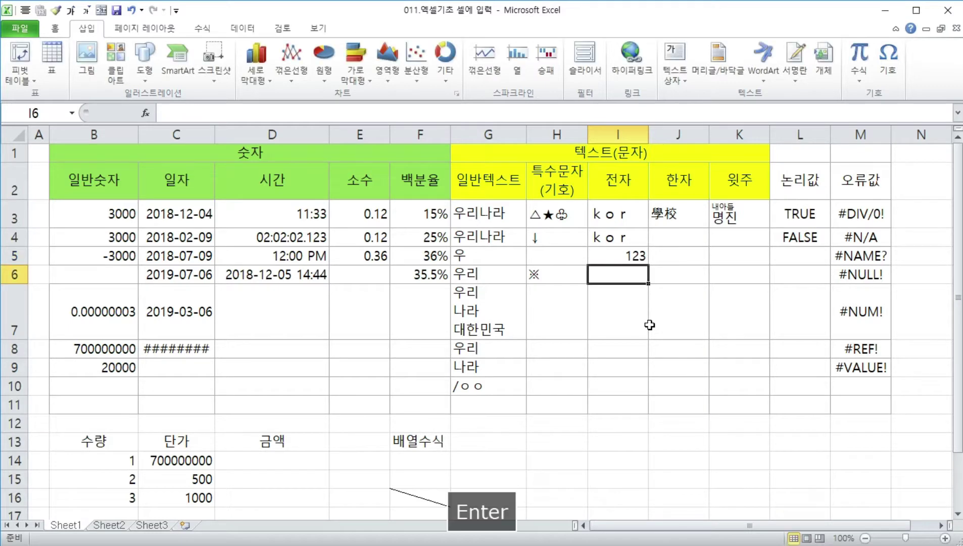
{"action": "key", "text": "Down"}
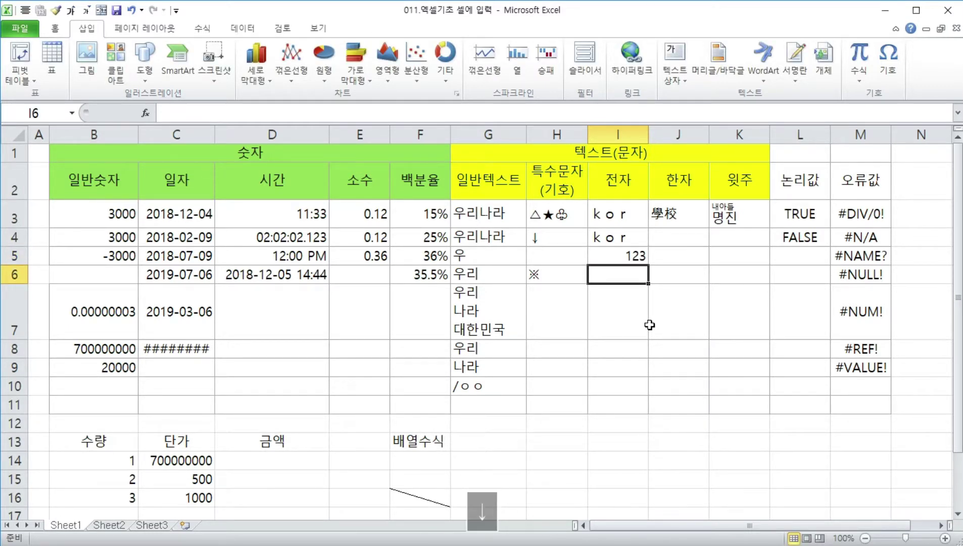
{"action": "key", "text": "alt+equal"}
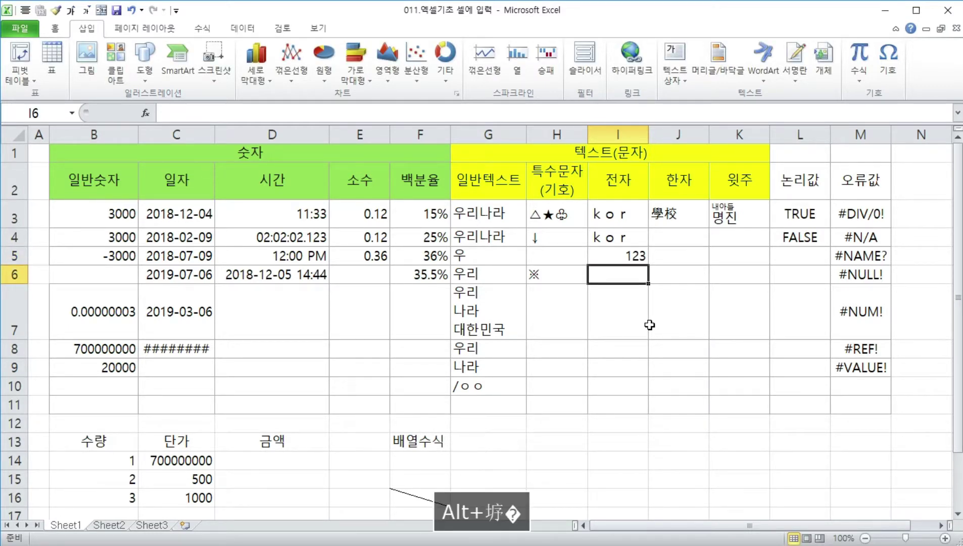
{"action": "left_click", "coordinate": [624, 303]}
{"action": "left_click", "coordinate": [621, 275]}
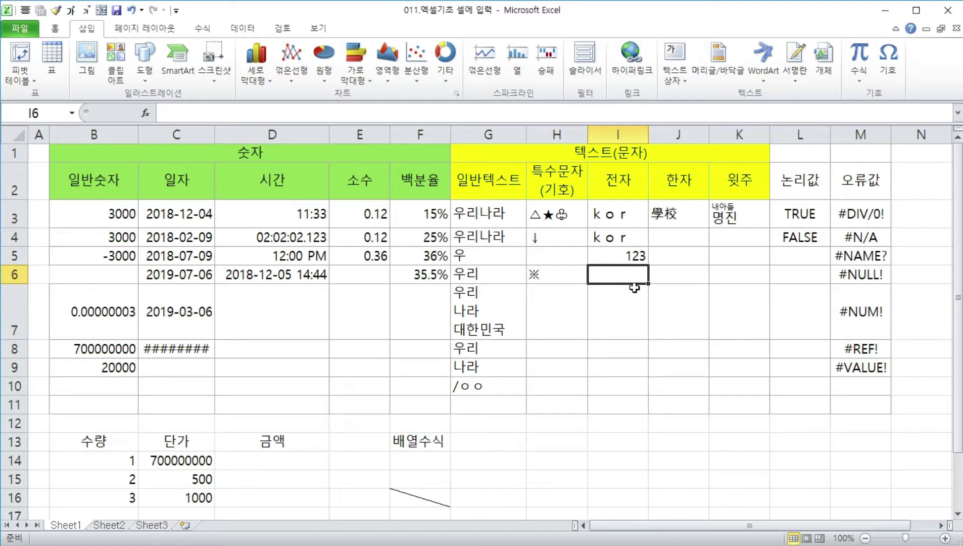
Step: Enter 학교 in cell J4 and keep that cell selected
{"action": "left_click", "coordinate": [670, 240]}
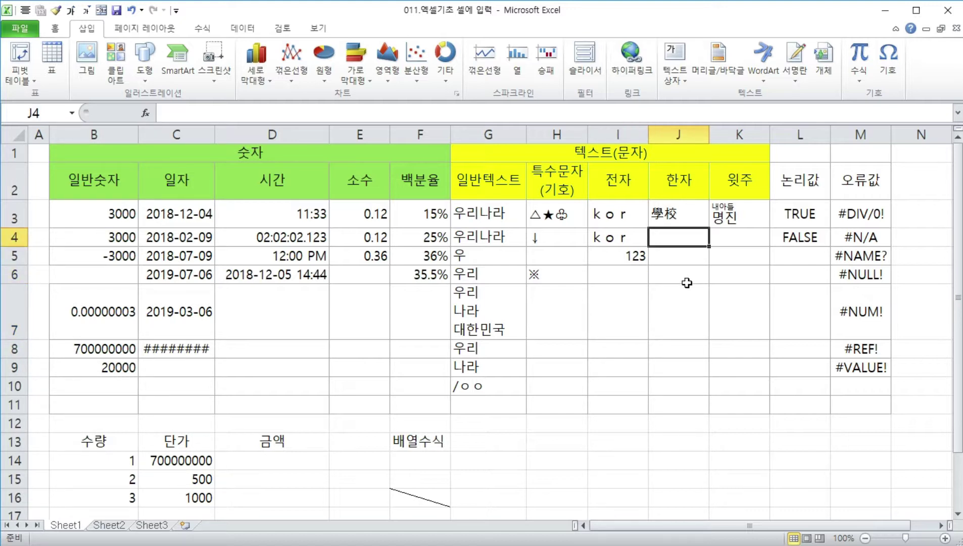
{"action": "type", "text": "학교"}
{"action": "key", "text": "ctrl+Return"}
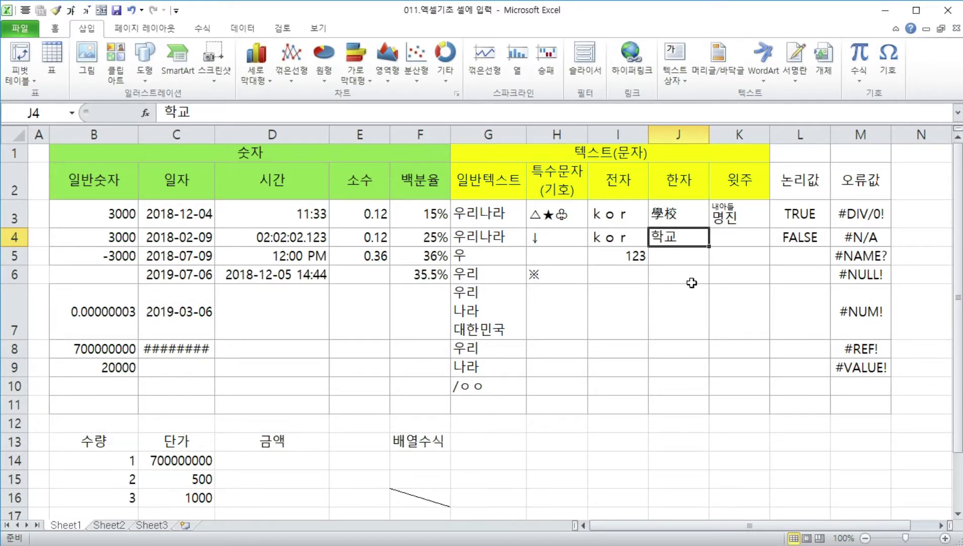
{"action": "key", "text": "Escape"}
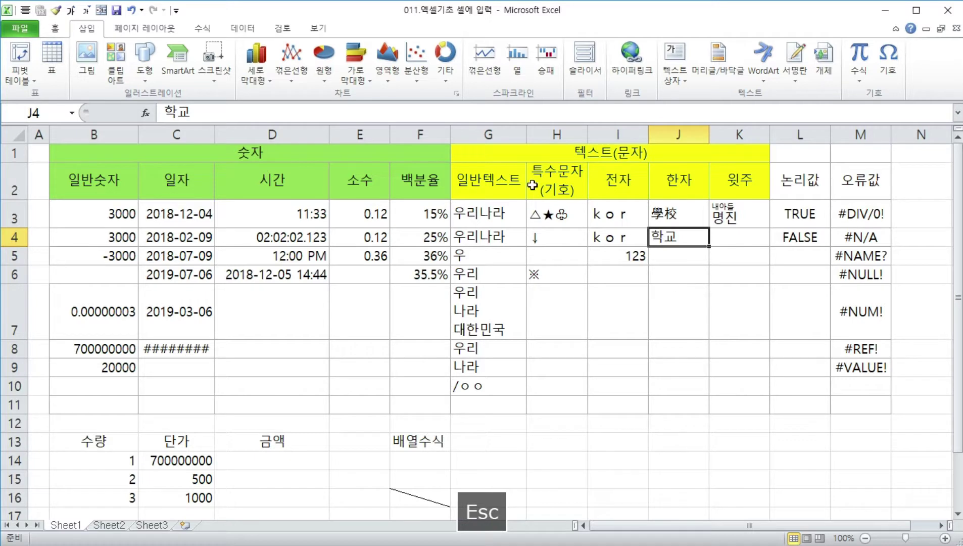
Step: Convert 학교 in cell J4 to the Hanja 學校 and end the conversion at the next text cell
{"action": "left_click", "coordinate": [281, 28]}
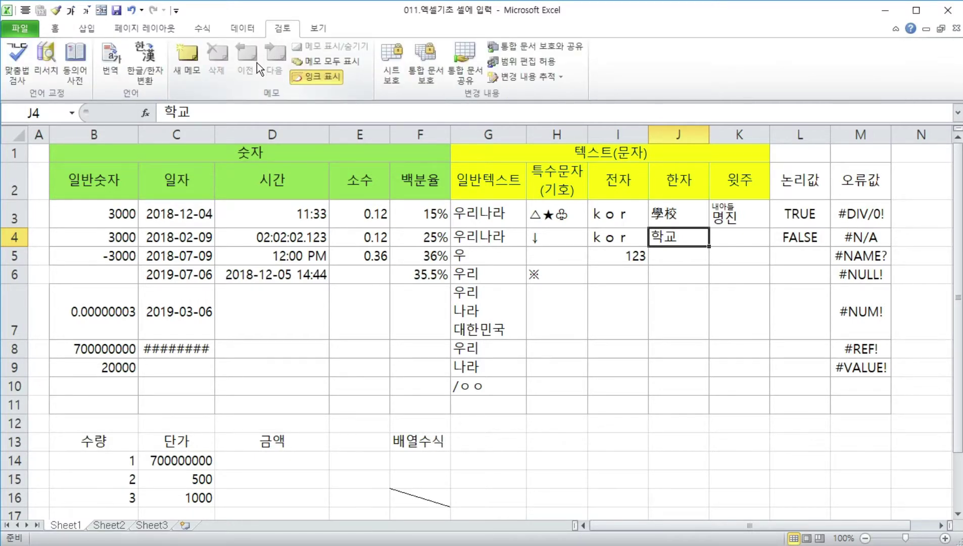
{"action": "left_click", "coordinate": [149, 68]}
{"action": "left_click", "coordinate": [585, 179]}
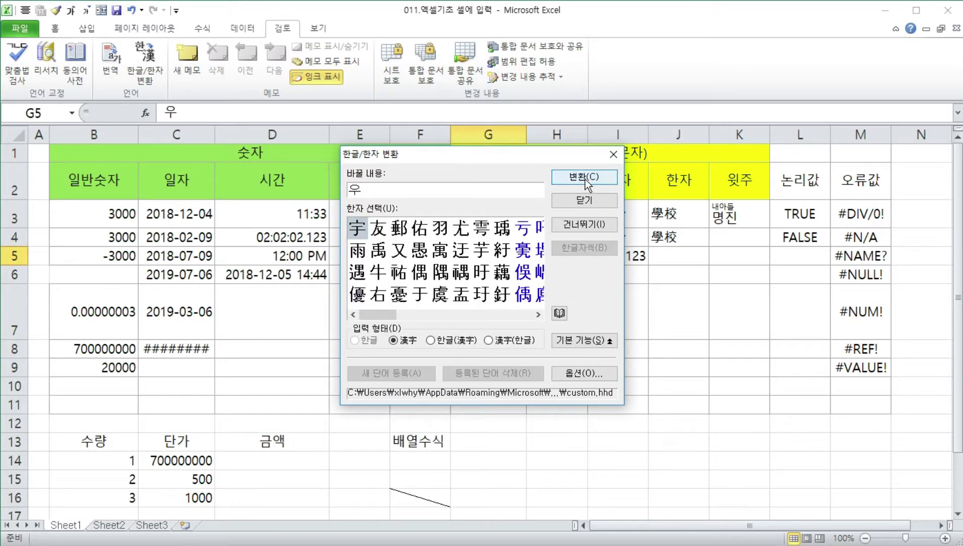
{"action": "left_click", "coordinate": [585, 200]}
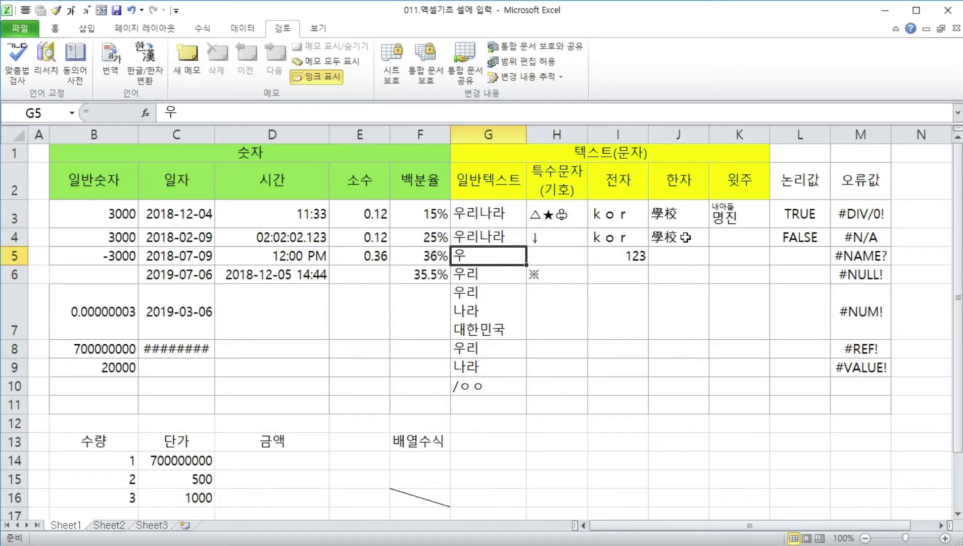
Step: Write 학교 in cell J5, keeping the cell in editing without a single-syllable Hanja conversion
{"action": "left_click", "coordinate": [694, 259]}
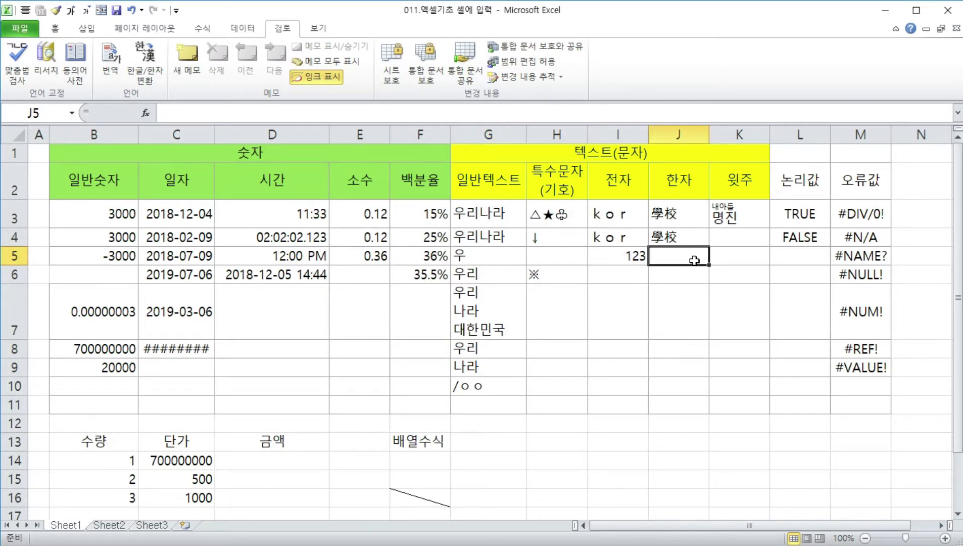
{"action": "type", "text": "학교"}
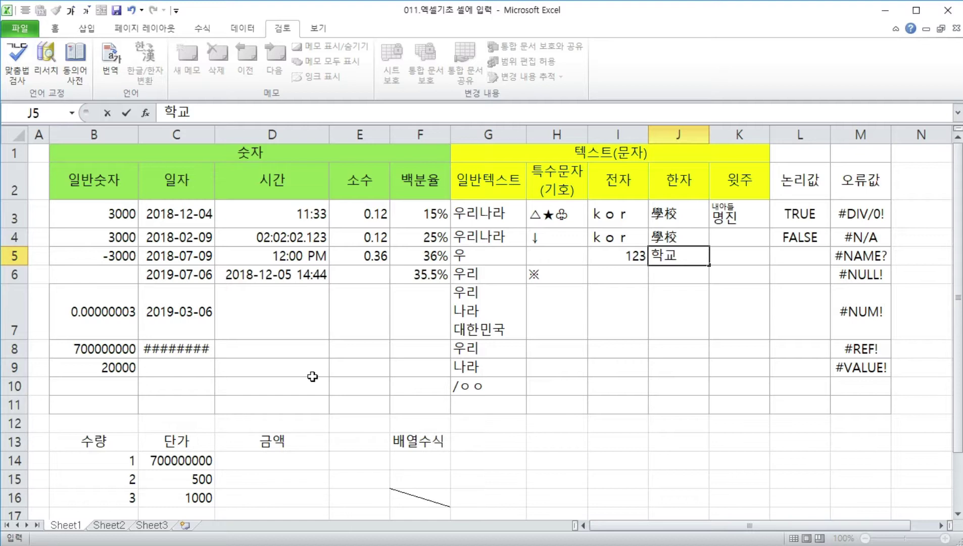
{"action": "key", "text": "Hangul_Hanja"}
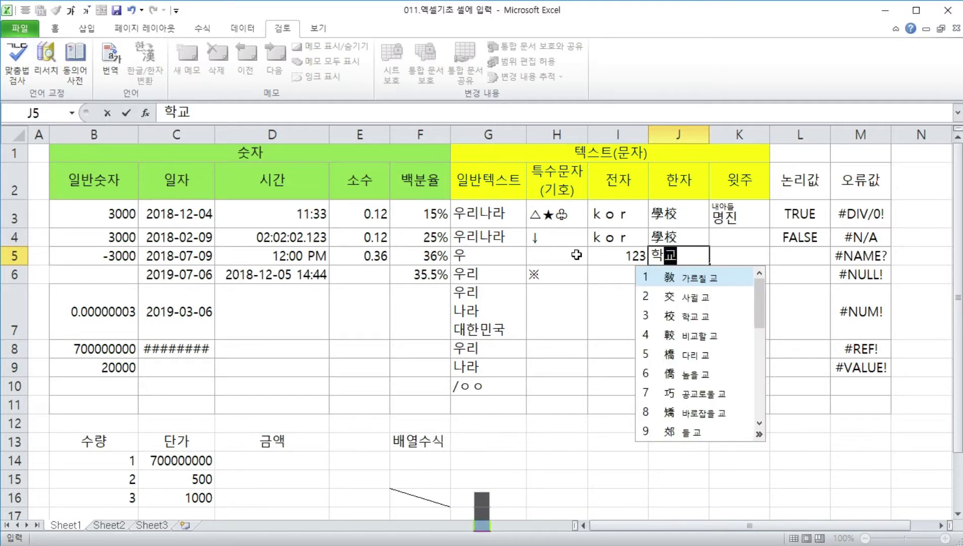
{"action": "key", "text": "Escape"}
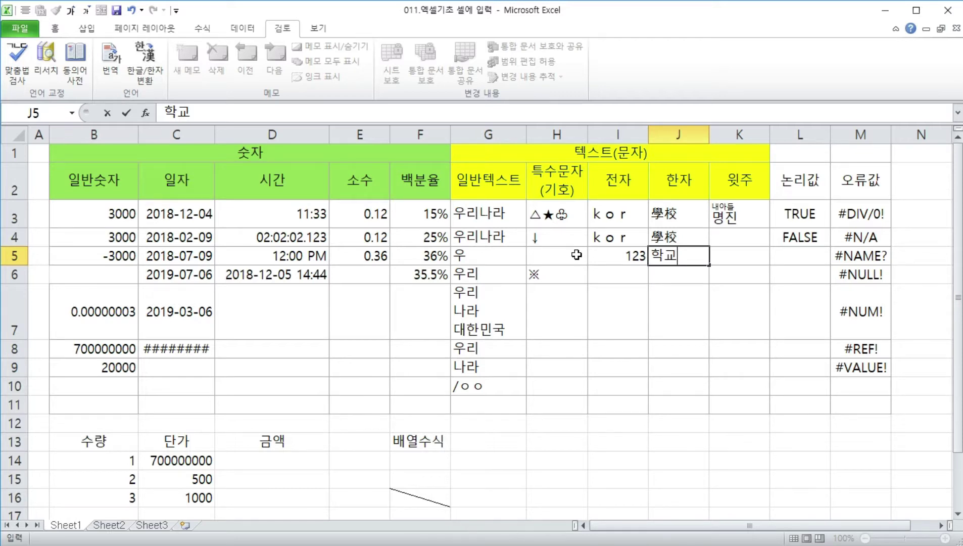
{"action": "key", "text": "shift+Home"}
{"action": "key", "text": "Right"}
{"action": "key", "text": "F2"}
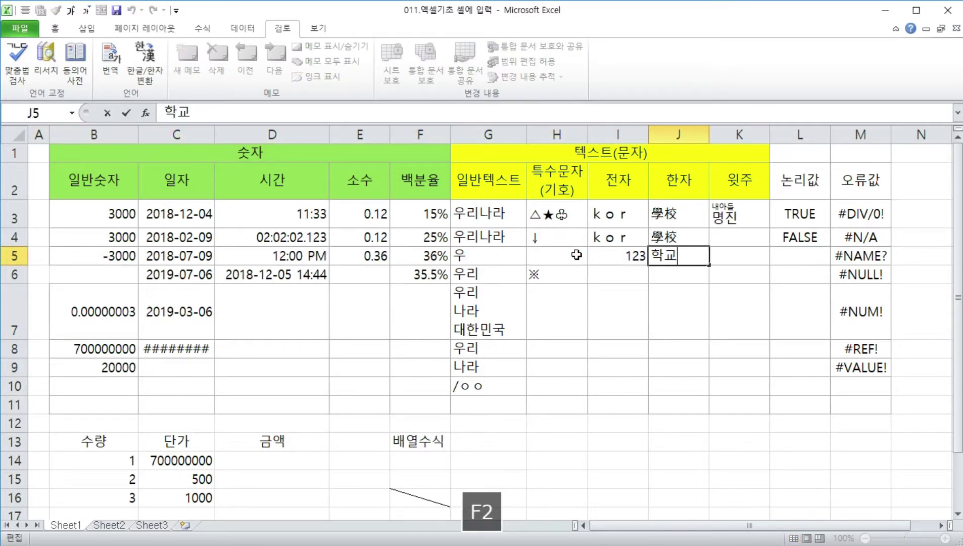
{"action": "key", "text": "shift+Home"}
{"action": "key", "text": "Hangul_Hanja"}
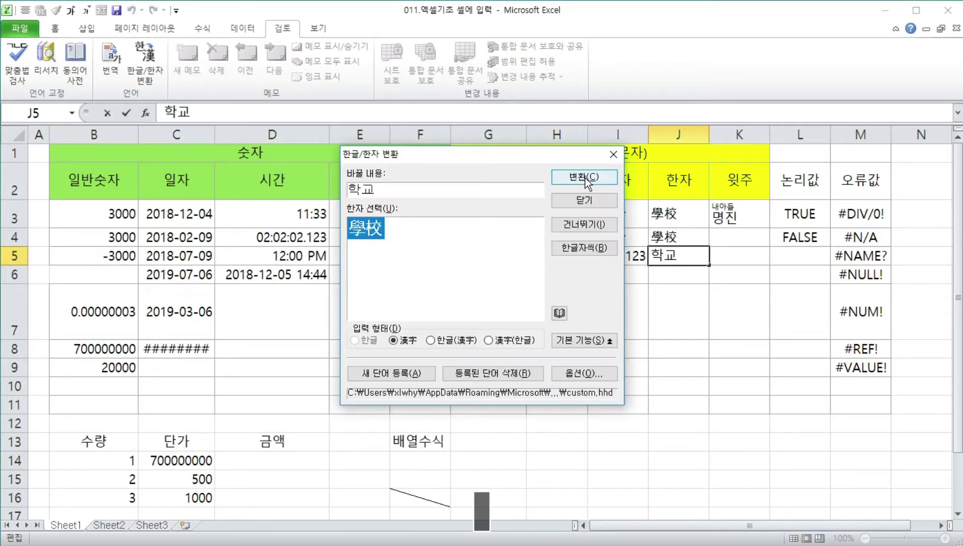
{"action": "key", "text": "Escape"}
{"action": "key", "text": "Right"}
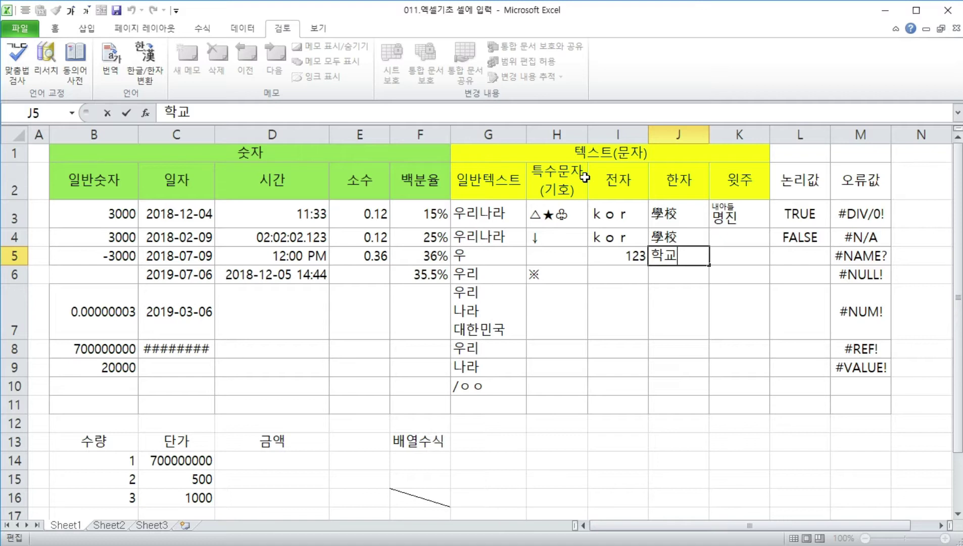
Step: Convert the whole word 학교 in cell J5 to the Hanja 學校 and commit the entry
{"action": "key", "text": "Hangul_Hanja"}
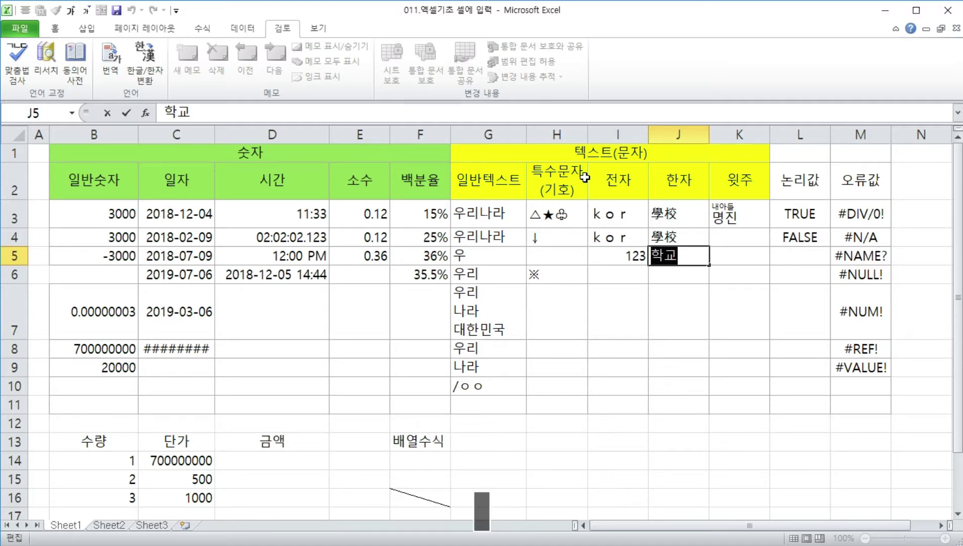
{"action": "key", "text": "Return"}
{"action": "key", "text": "Return"}
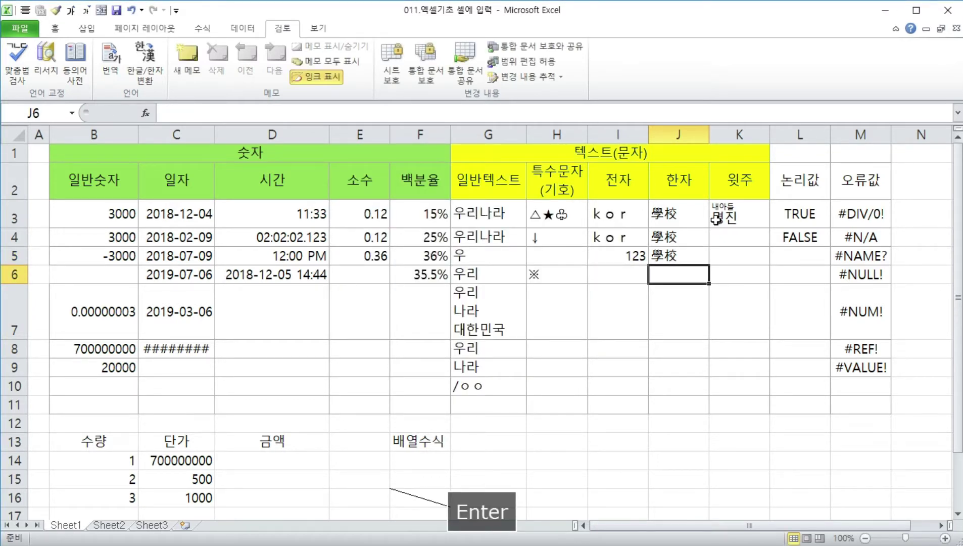
Step: Enter the given name from the sample above in cell K4 of the 윗주 column and keep that cell selected
{"action": "left_click", "coordinate": [733, 222]}
{"action": "left_click", "coordinate": [734, 237]}
{"action": "type", "text": "명진"}
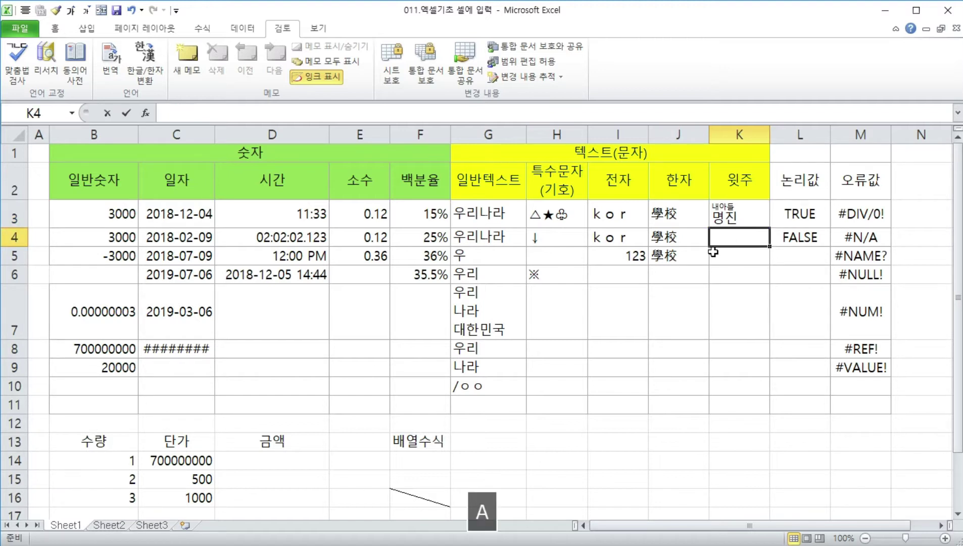
{"action": "key", "text": "Return"}
{"action": "key", "text": "Up"}
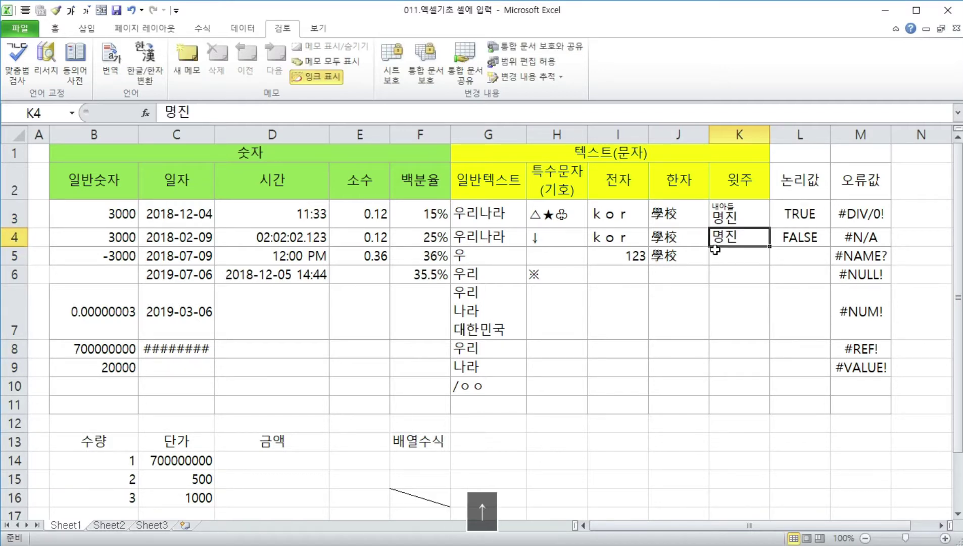
Step: Show the phonetic guide field for cell K4 and enter 울아들 as its guide text above the name
{"action": "right_click", "coordinate": [745, 238]}
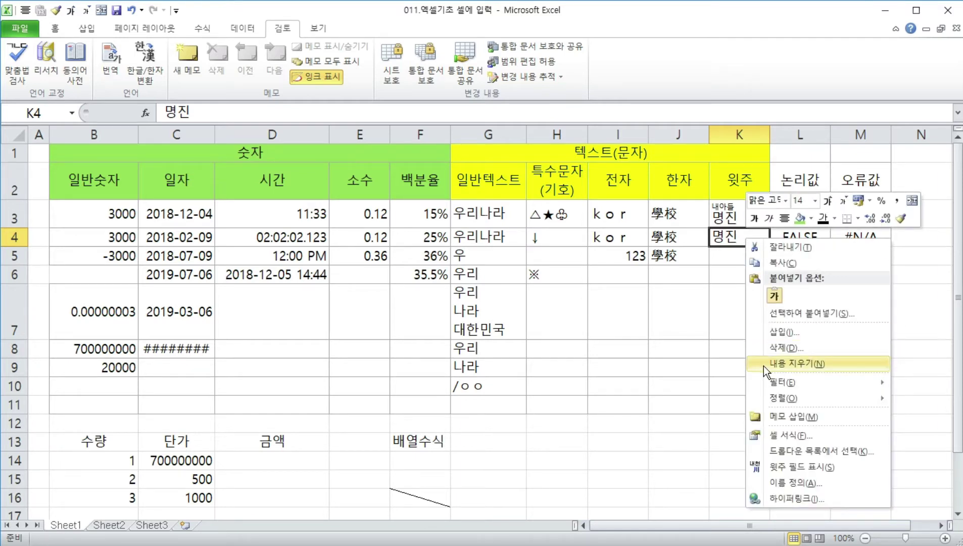
{"action": "left_click", "coordinate": [802, 468]}
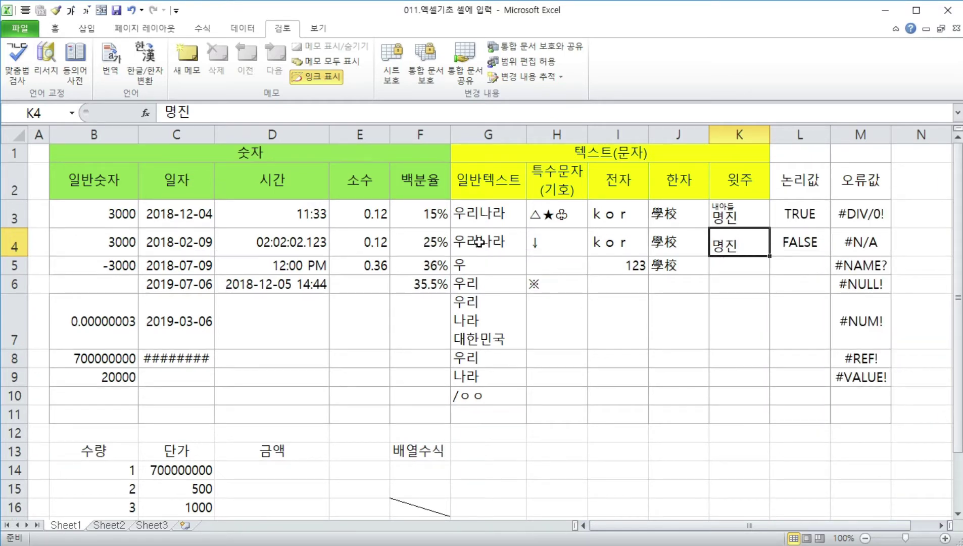
{"action": "scroll", "coordinate": [260, 84], "scroll_direction": "up", "scroll_amount": 5}
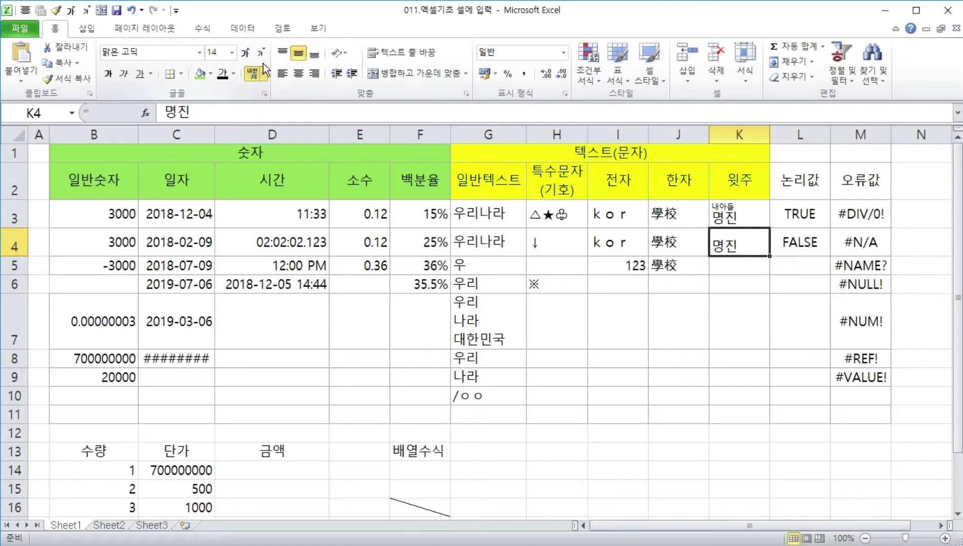
{"action": "left_click", "coordinate": [263, 75]}
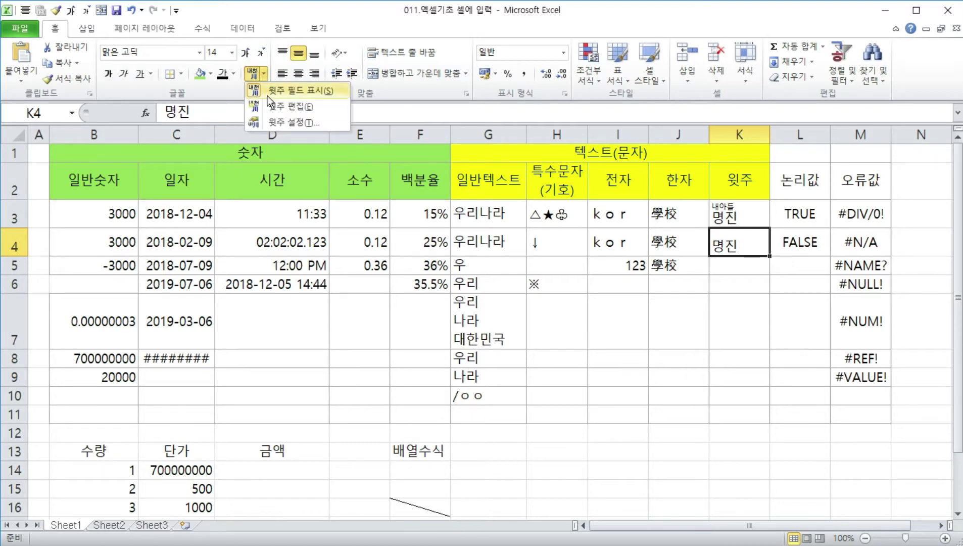
{"action": "left_click", "coordinate": [274, 104]}
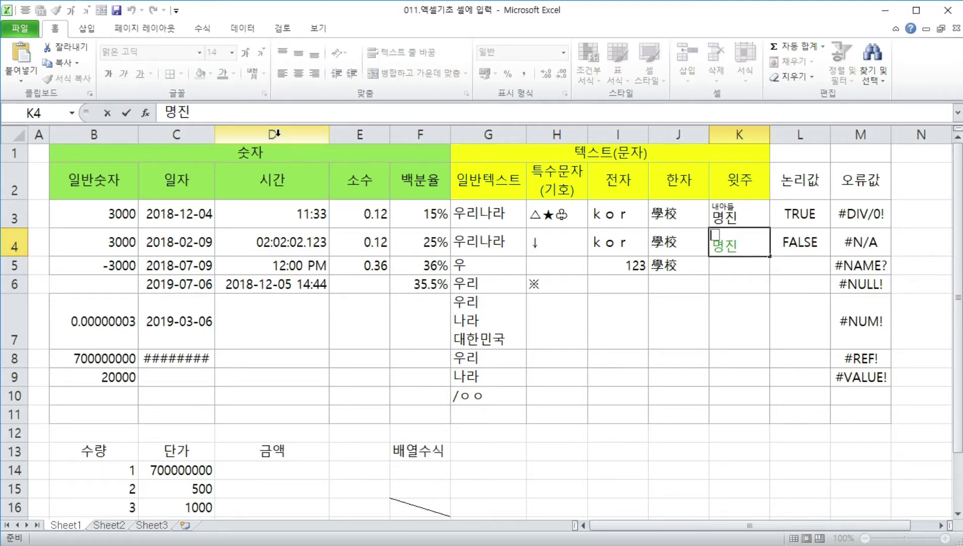
{"action": "type", "text": "울아들"}
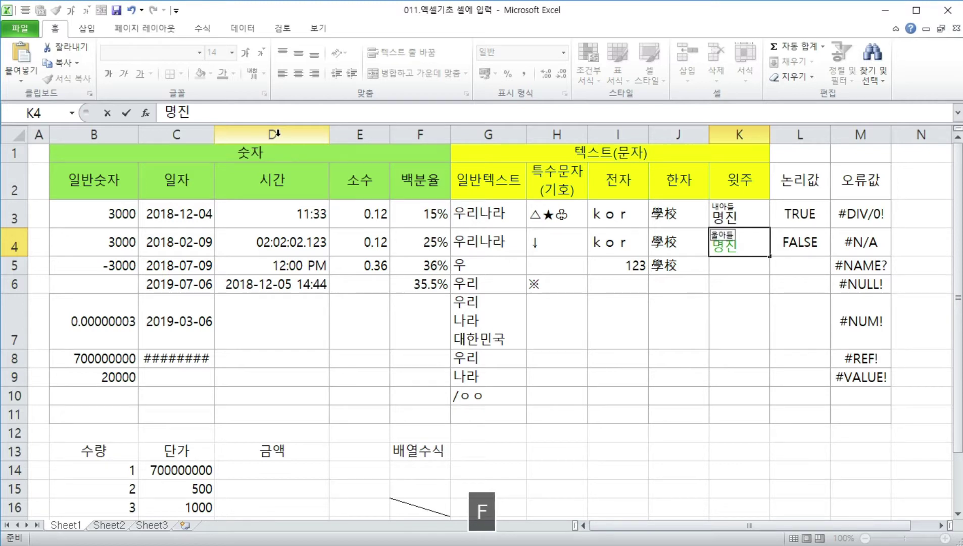
{"action": "key", "text": "Return"}
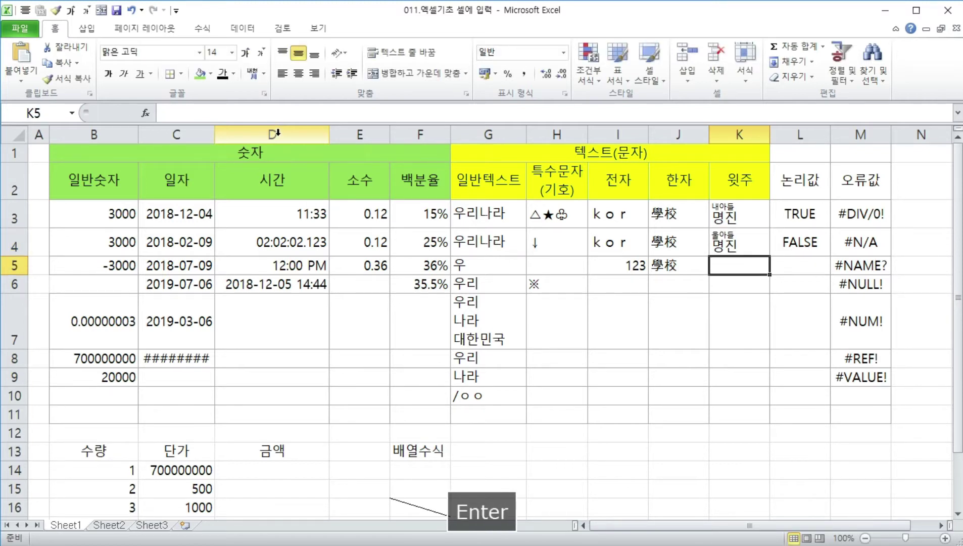
Step: Open the phonetic guide text of cell K4 for editing, close it and reselect the cell
{"action": "key", "text": "Up"}
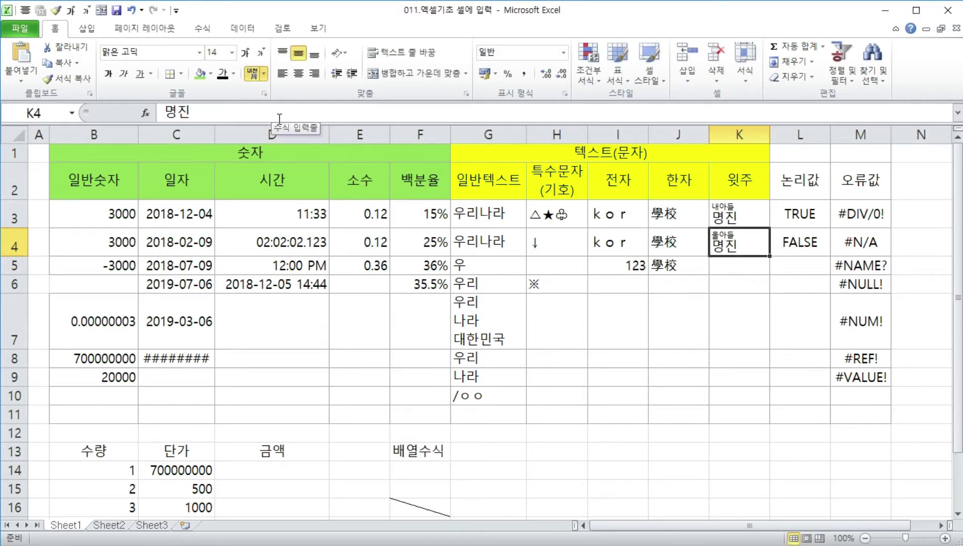
{"action": "key", "text": "alt+shift+Up"}
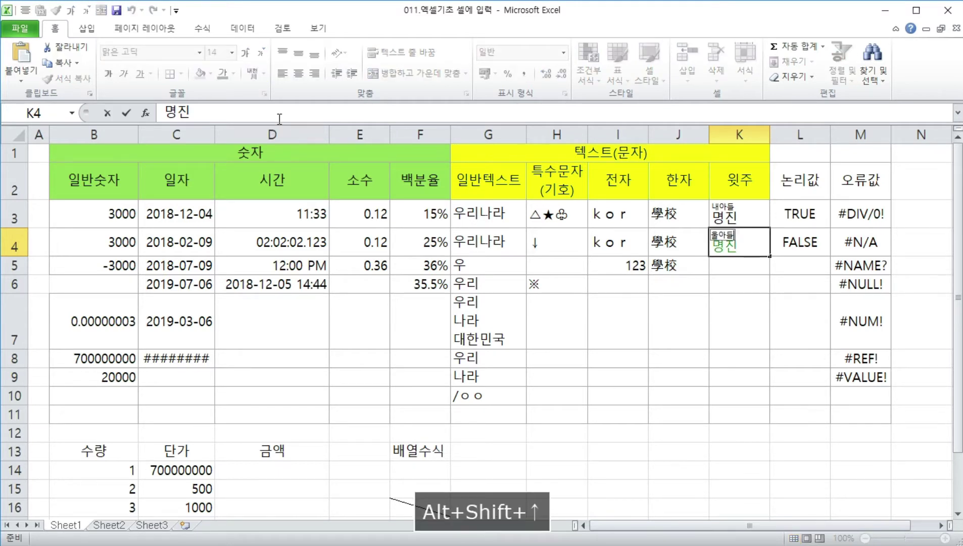
{"action": "key", "text": "Return"}
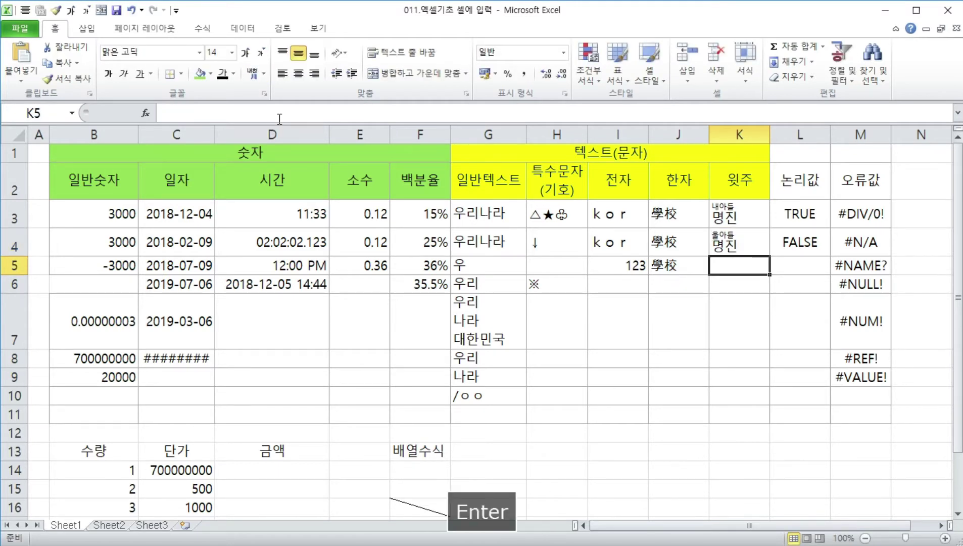
{"action": "key", "text": "Up"}
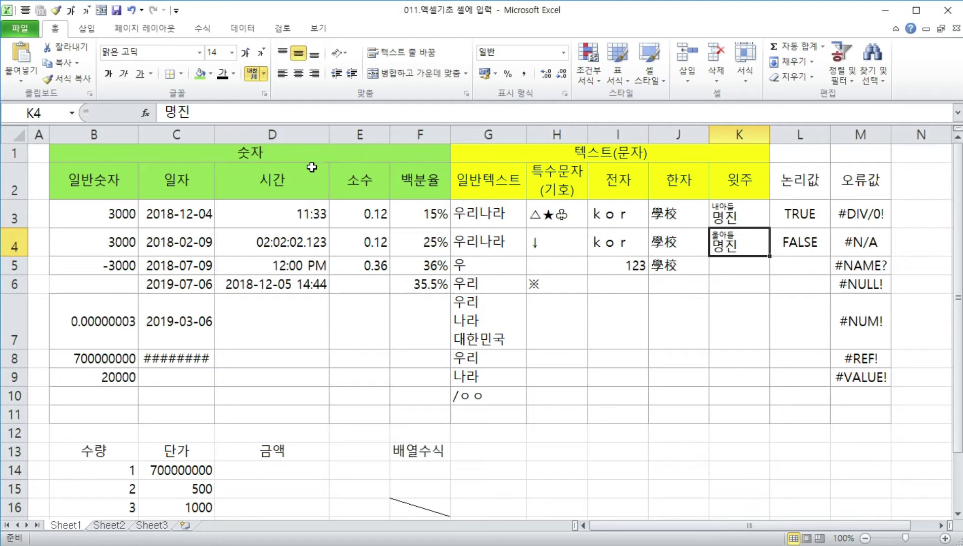
Step: Review the sample cells for phonetic guides, decimals, times, percentages and logical values
{"action": "left_click", "coordinate": [742, 217]}
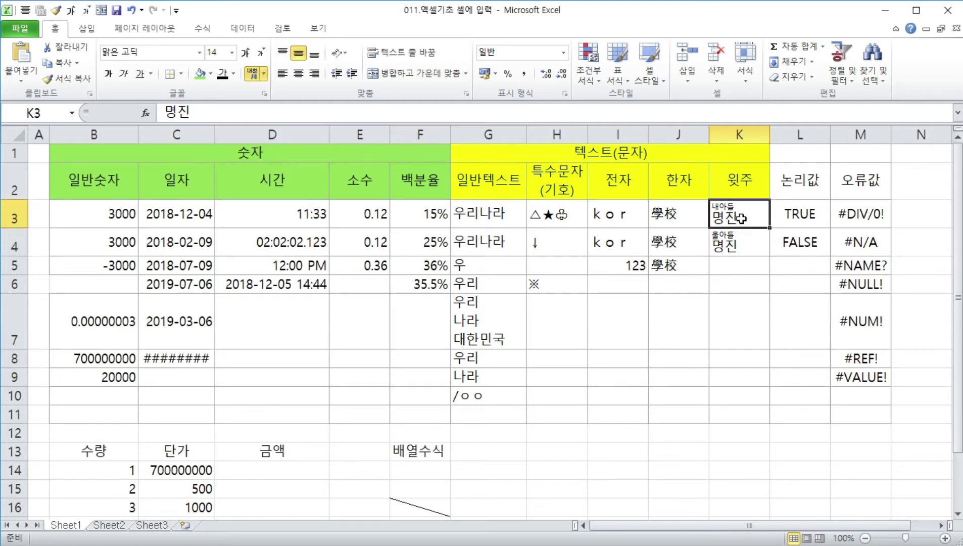
{"action": "left_click", "coordinate": [746, 248]}
{"action": "left_click", "coordinate": [744, 261]}
{"action": "left_click", "coordinate": [372, 248]}
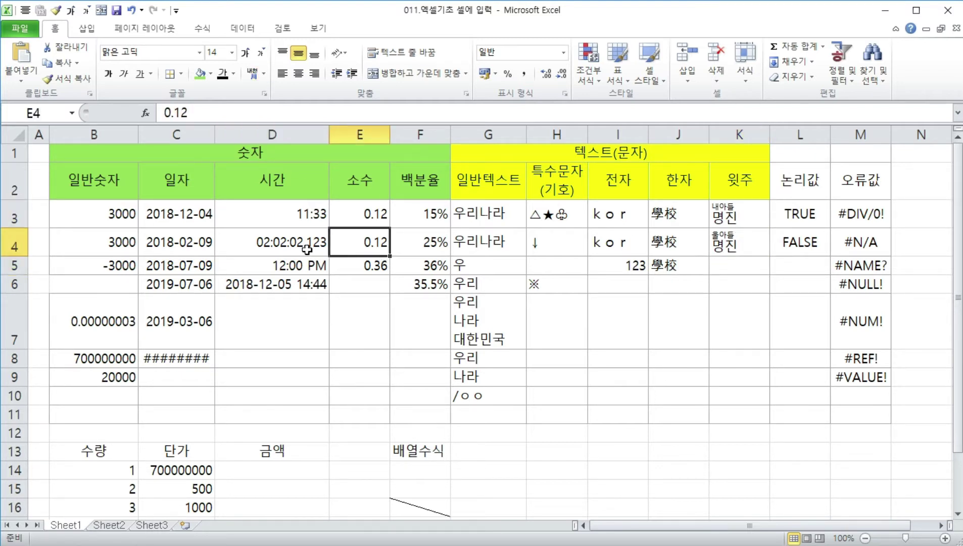
{"action": "left_click", "coordinate": [307, 250]}
{"action": "left_click", "coordinate": [417, 251]}
{"action": "left_click", "coordinate": [424, 284]}
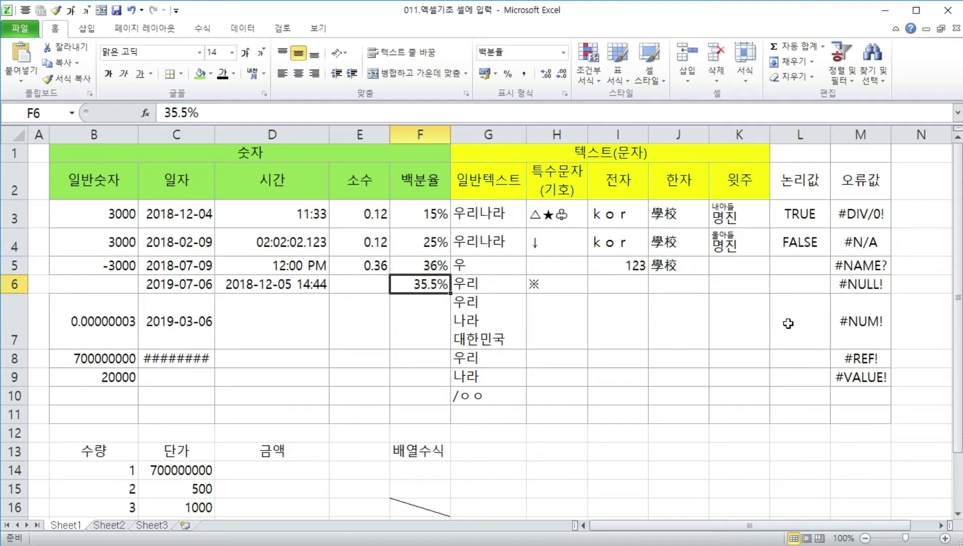
{"action": "left_click", "coordinate": [810, 221]}
{"action": "left_click", "coordinate": [809, 243]}
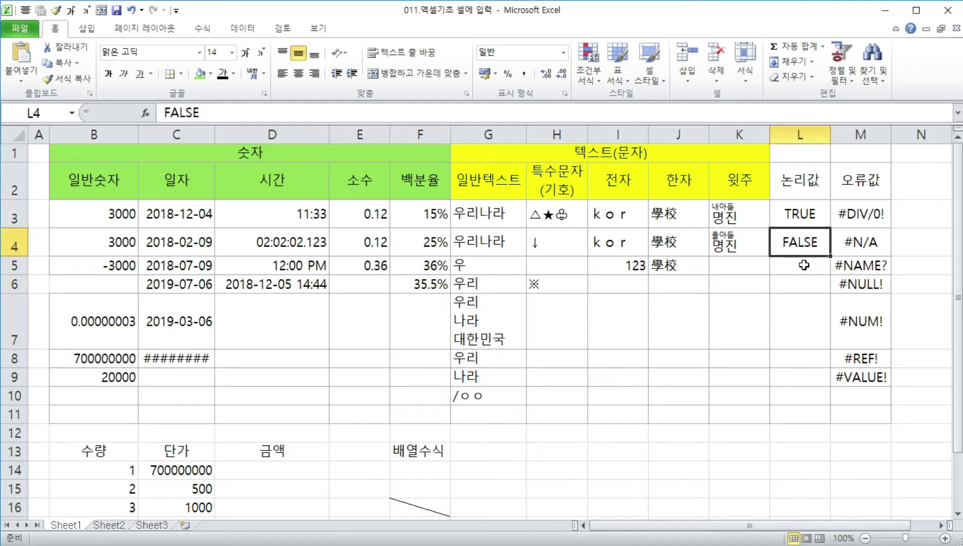
Step: Enter the logical value true in cell L5 of the 논리값 column and select that cell
{"action": "left_click", "coordinate": [803, 269]}
{"action": "type", "text": "true"}
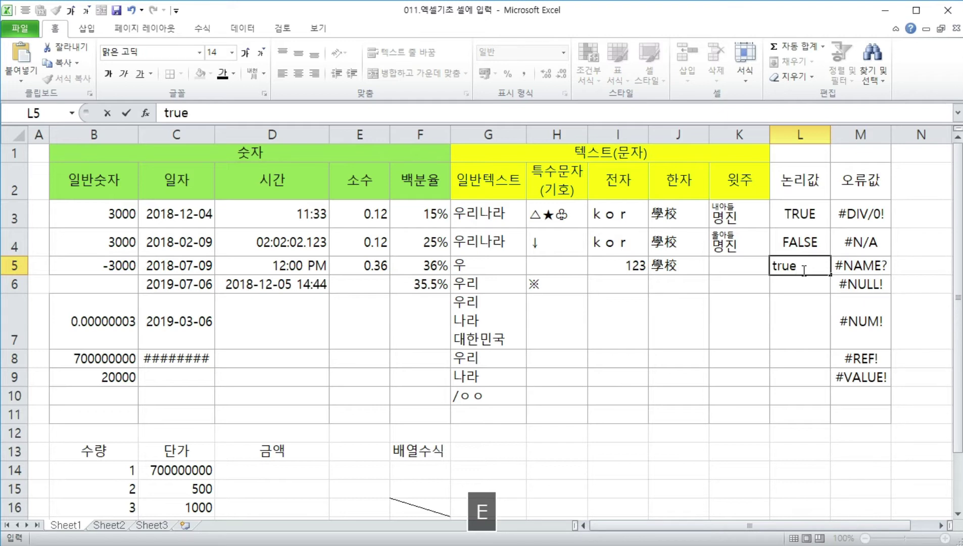
{"action": "key", "text": "Return"}
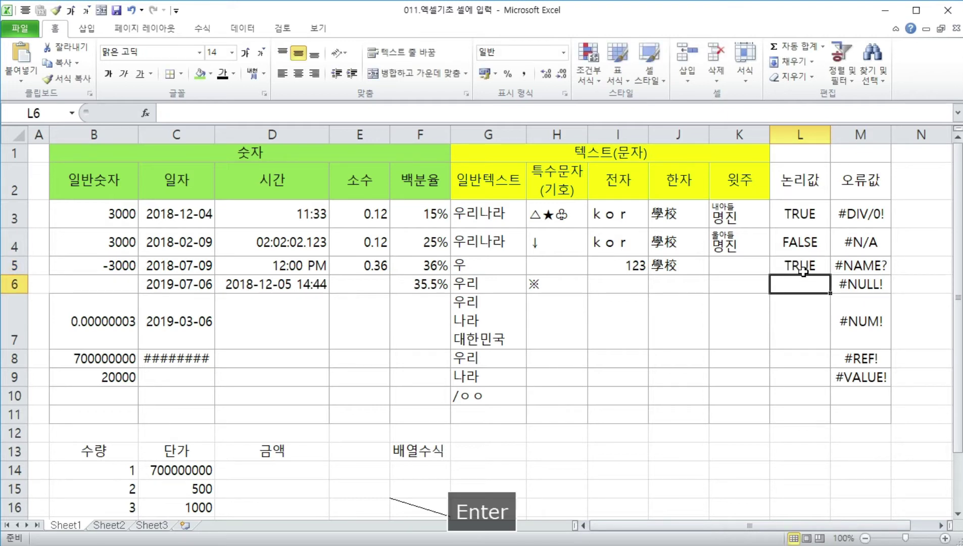
{"action": "left_click", "coordinate": [804, 269]}
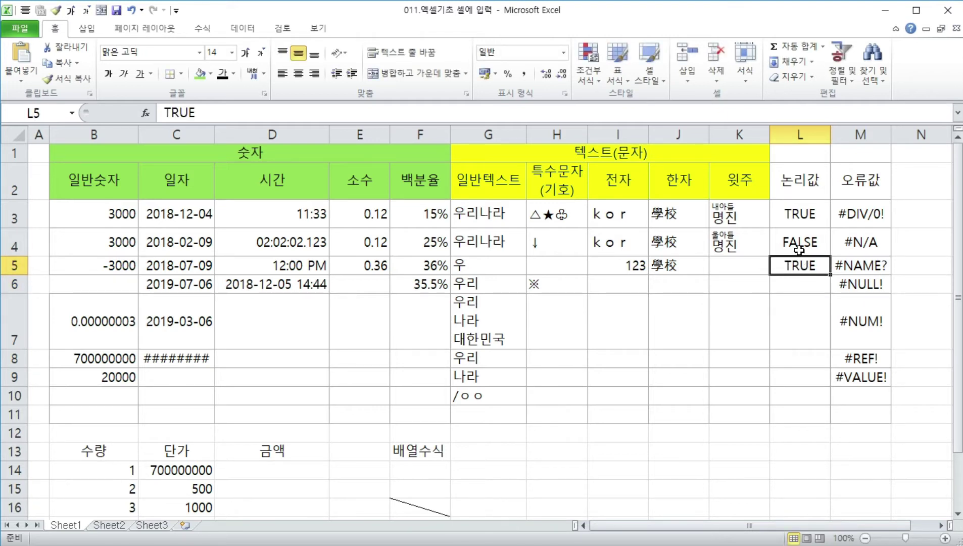
Step: Examine the error value samples in cells M4 to M8 of the 오류값 column
{"action": "left_click", "coordinate": [854, 357]}
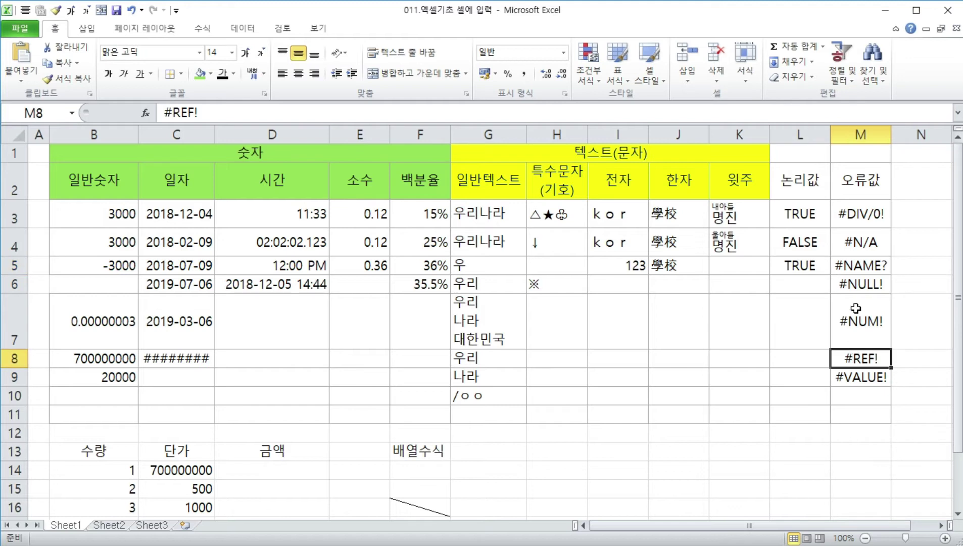
{"action": "left_click", "coordinate": [856, 308]}
{"action": "left_click", "coordinate": [849, 263]}
{"action": "left_click", "coordinate": [853, 242]}
{"action": "left_click", "coordinate": [866, 281]}
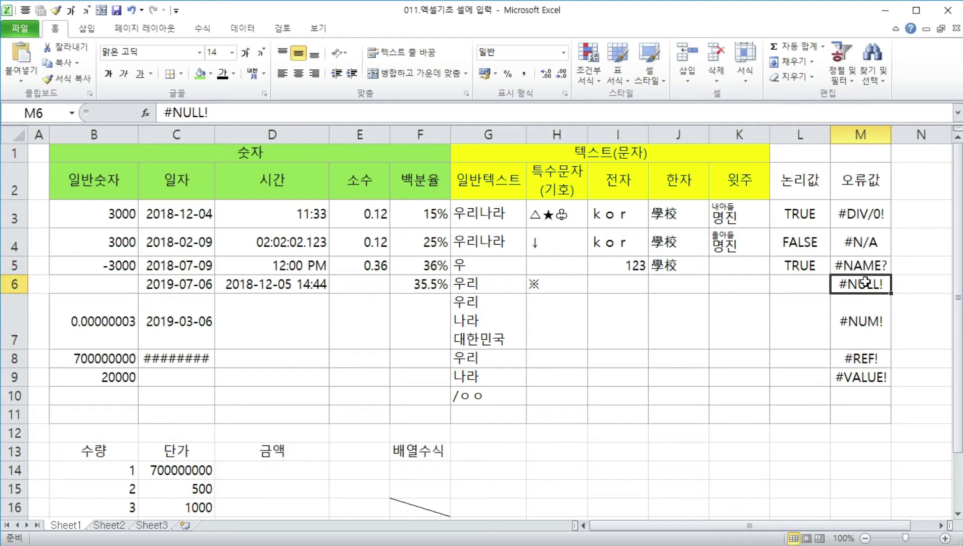
{"action": "left_click", "coordinate": [865, 312]}
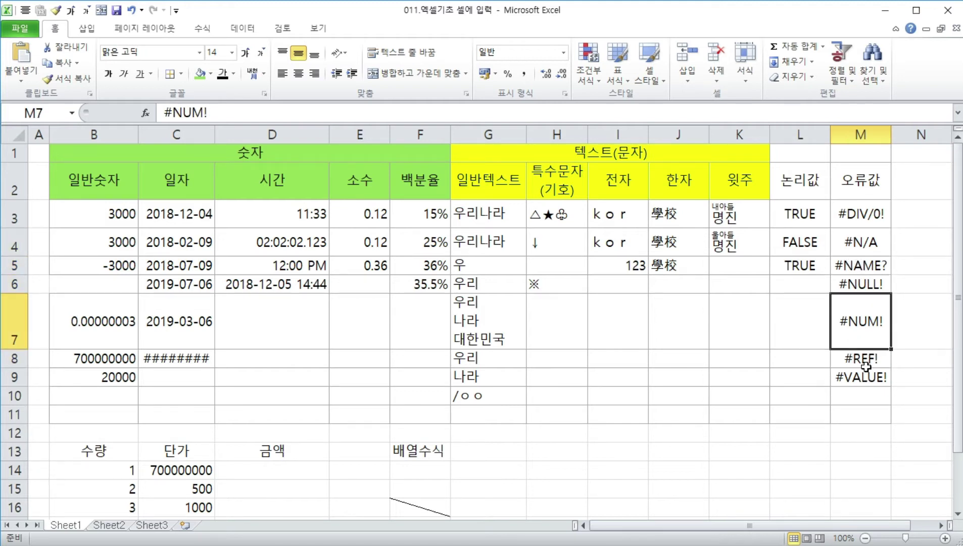
Step: Enter the error value #n/a in cell M10 of the 오류값 column
{"action": "left_click", "coordinate": [873, 397]}
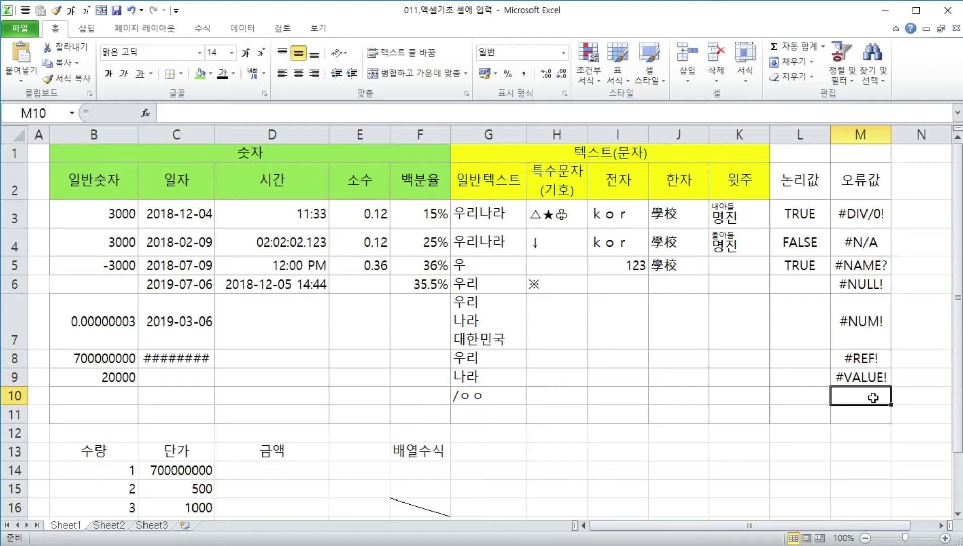
{"action": "type", "text": "#n/a"}
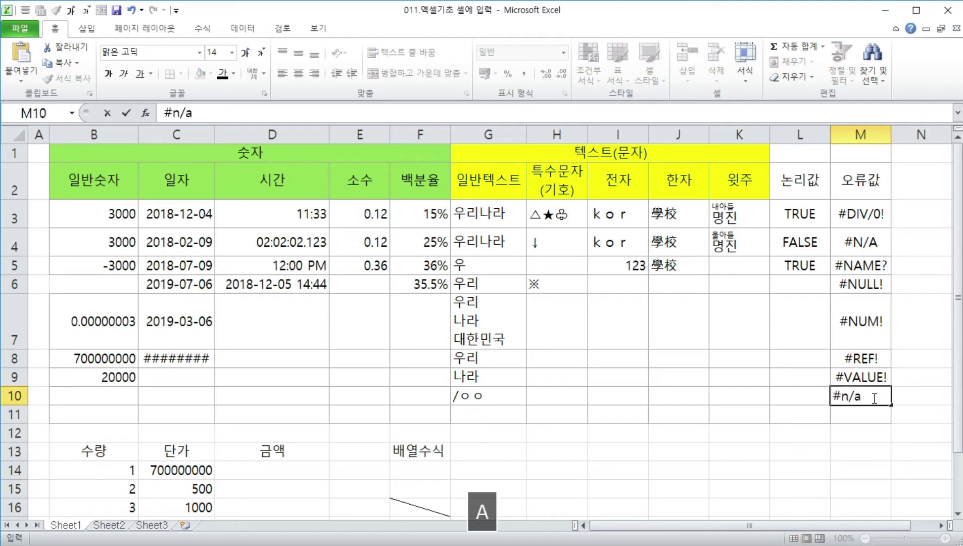
{"action": "key", "text": "Return"}
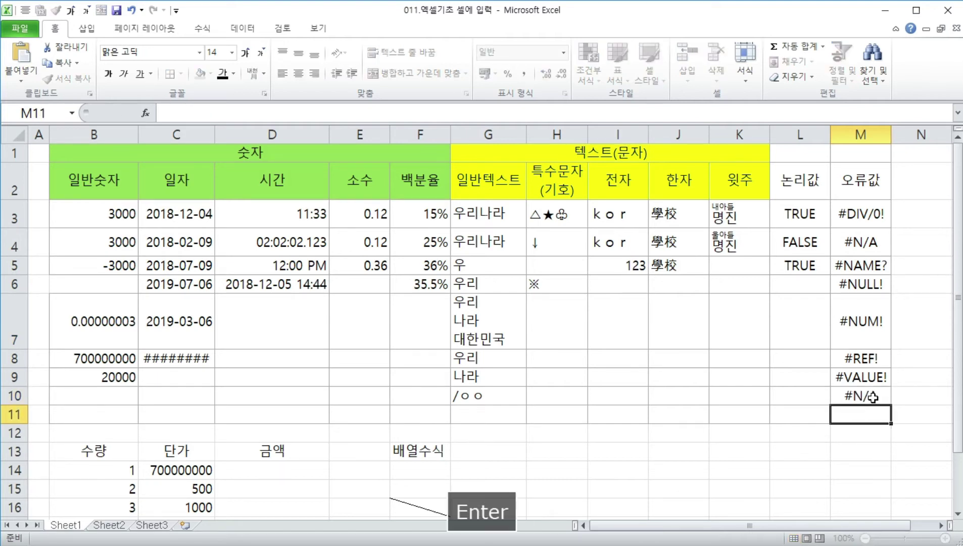
Step: Set the first 단가 value, in cell C14, to 700
{"action": "scroll", "coordinate": [745, 422], "scroll_direction": "down", "scroll_amount": 4}
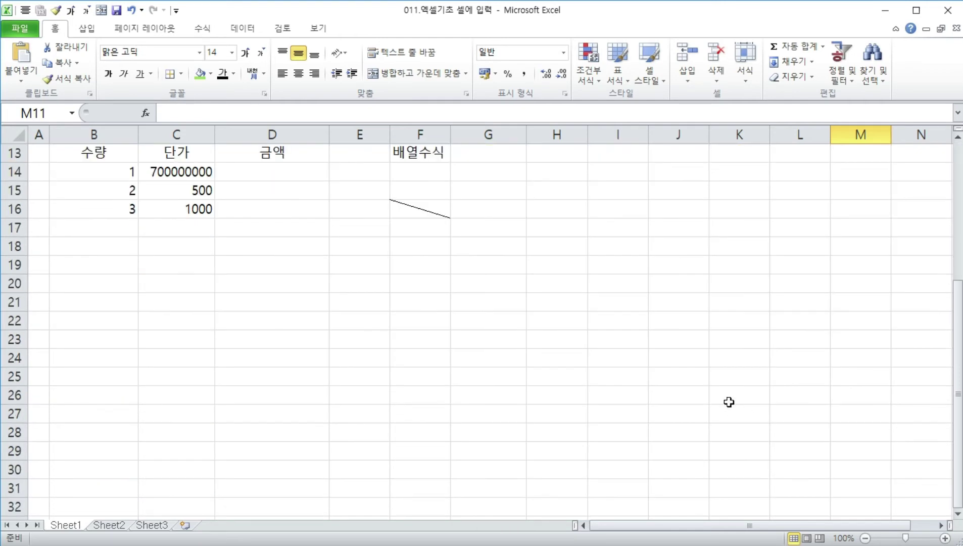
{"action": "scroll", "coordinate": [729, 402], "scroll_direction": "up", "scroll_amount": 1}
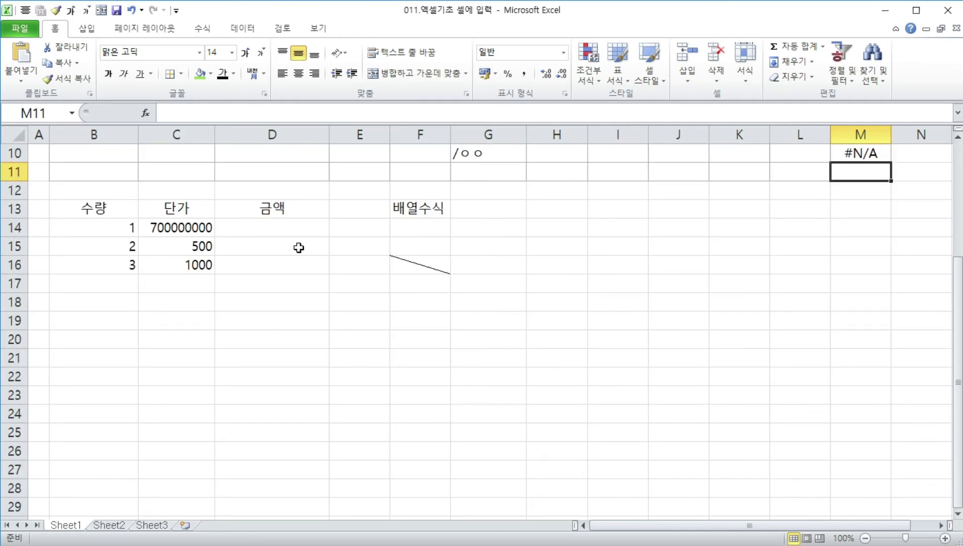
{"action": "left_click", "coordinate": [207, 227]}
{"action": "type", "text": "700"}
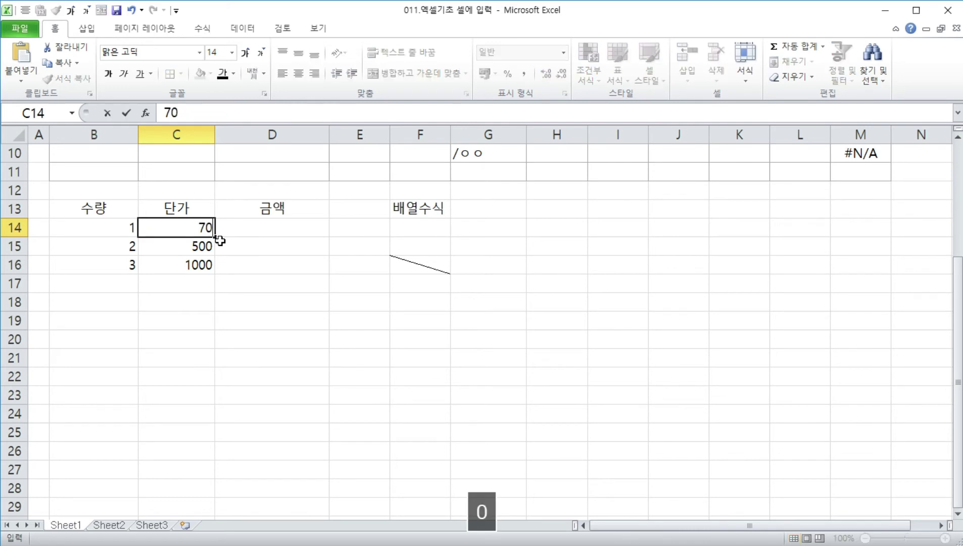
{"action": "key", "text": "Return"}
Step: Enter the formula =B14*C14 in cell D14 to multiply 수량 by 단가
{"action": "key", "text": "Up"}
{"action": "key", "text": "Right"}
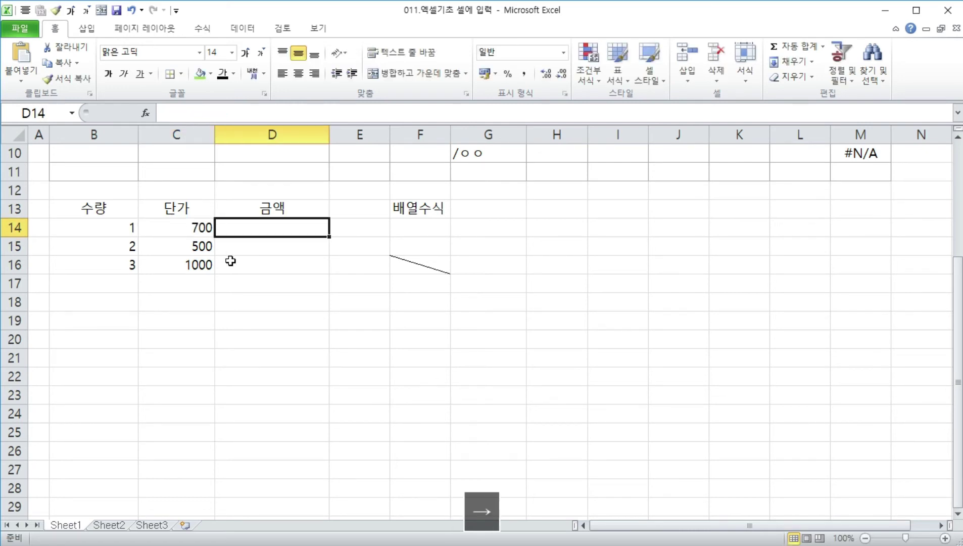
{"action": "type", "text": "="}
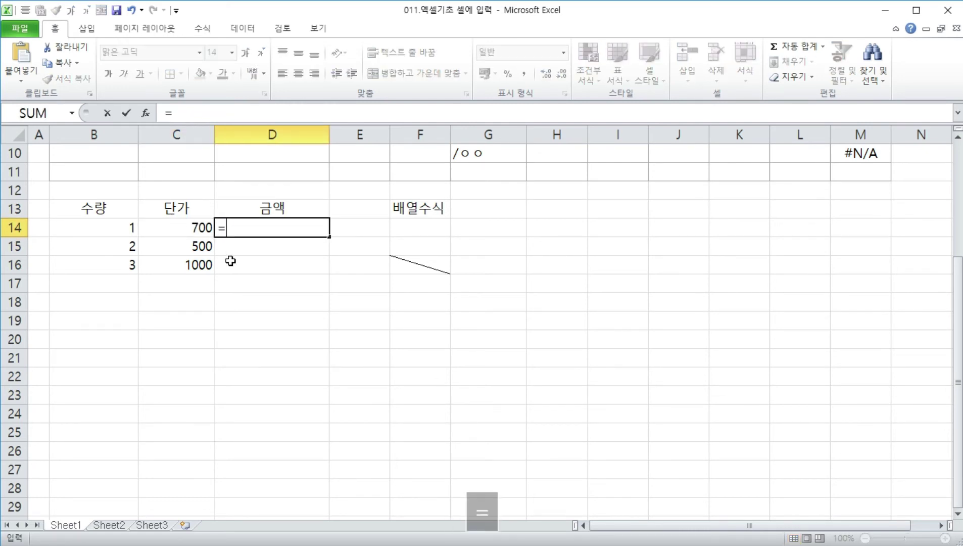
{"action": "key", "text": "Left"}
{"action": "key", "text": "Left"}
{"action": "type", "text": "*"}
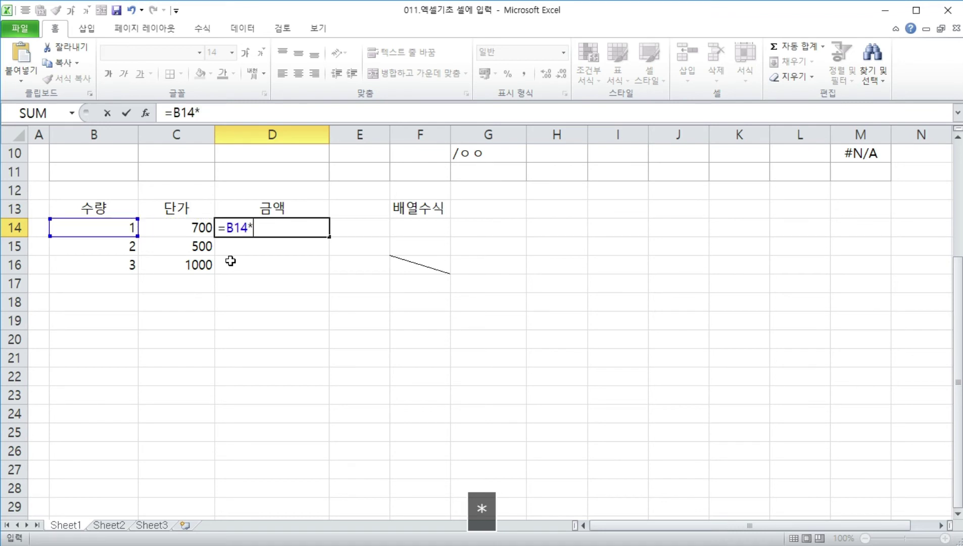
{"action": "key", "text": "Left"}
{"action": "key", "text": "Return"}
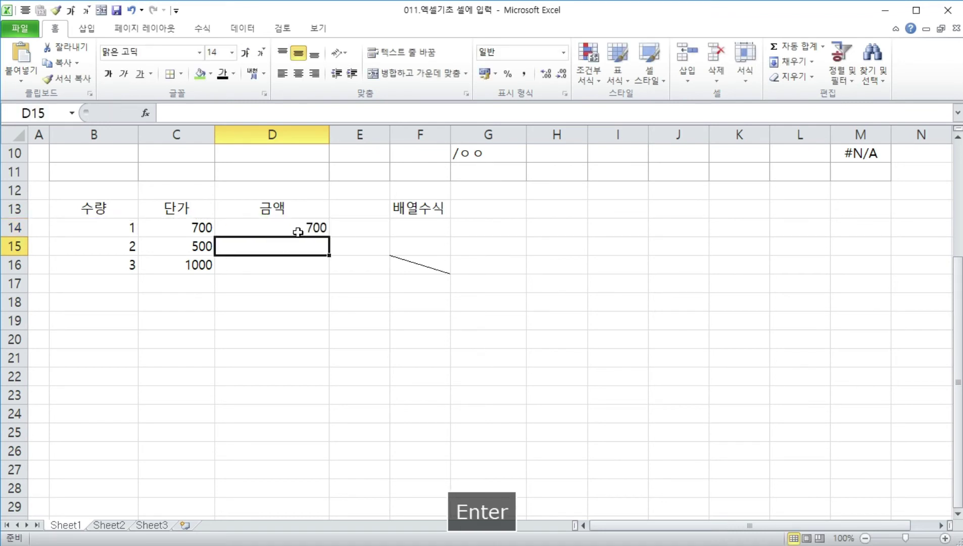
Step: Fill the 금액 formula from D14 down to D16 and check the formulas in those cells
{"action": "left_click", "coordinate": [311, 230]}
{"action": "left_click_drag", "start_coordinate": [326, 238], "coordinate": [327, 273]}
{"action": "left_click", "coordinate": [299, 247]}
{"action": "key", "text": "Down"}
{"action": "key", "text": "Up"}
{"action": "key", "text": "Up"}
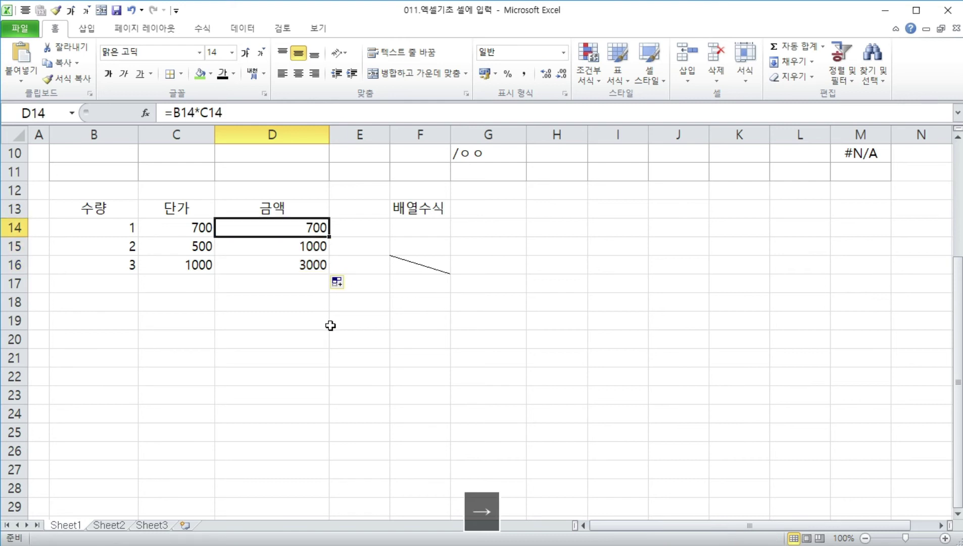
Step: Total the 금액 values in cell D17 with AutoSum over D14:D16 and reselect that cell
{"action": "key", "text": "Right"}
{"action": "key", "text": "Down"}
{"action": "key", "text": "Down"}
{"action": "key", "text": "Down"}
{"action": "key", "text": "Left"}
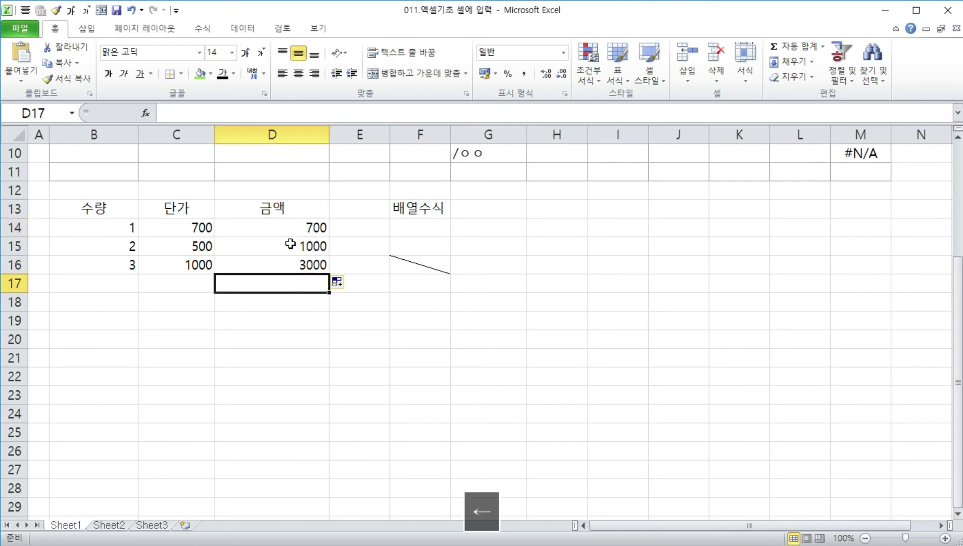
{"action": "left_click", "coordinate": [796, 47]}
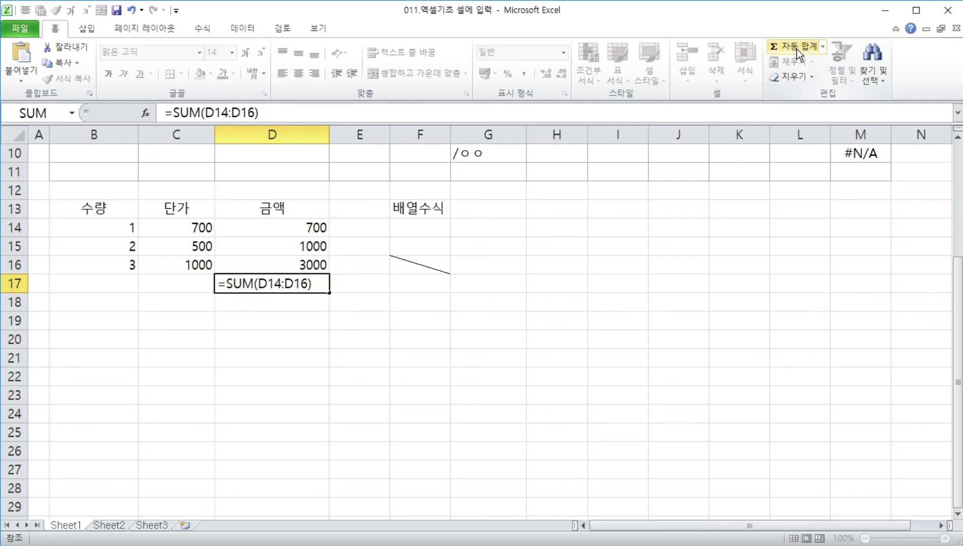
{"action": "key", "text": "Return"}
{"action": "left_click", "coordinate": [316, 281]}
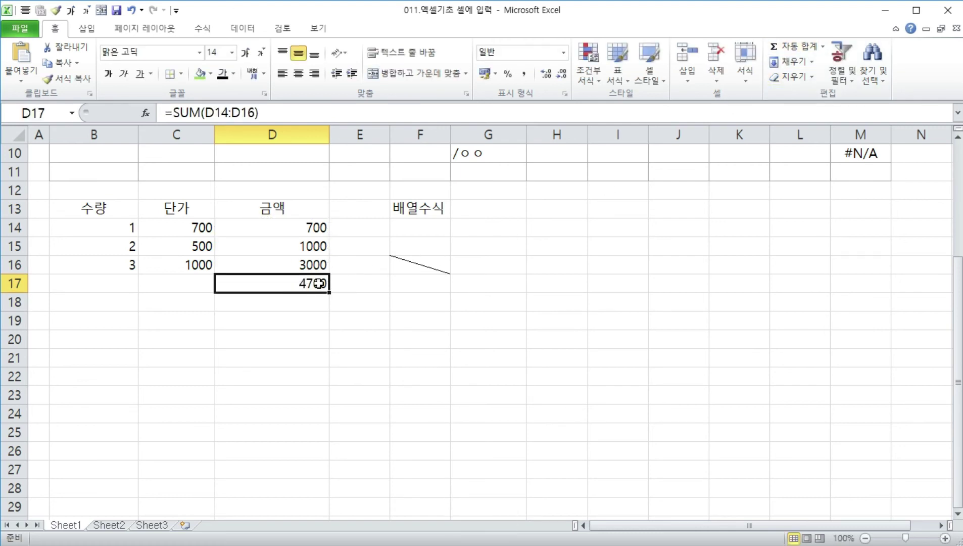
Step: Enter =sum(B14:B16*C14:C16) as an array formula in cell F14 under 배열수식
{"action": "left_click", "coordinate": [420, 231]}
{"action": "type", "text": "=sum("}
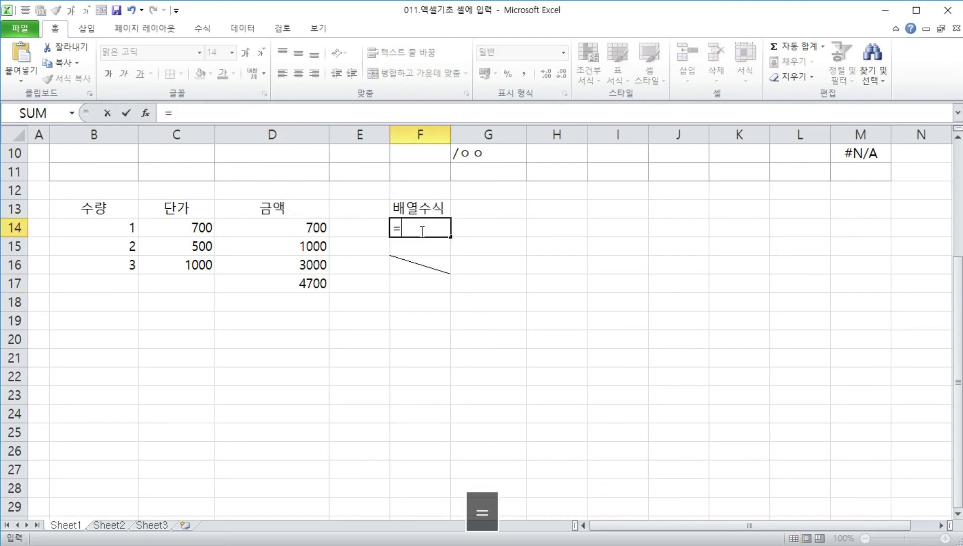
{"action": "key", "text": "Left"}
{"action": "key", "text": "Left"}
{"action": "key", "text": "Left"}
{"action": "key", "text": "Left"}
{"action": "key", "text": "Left"}
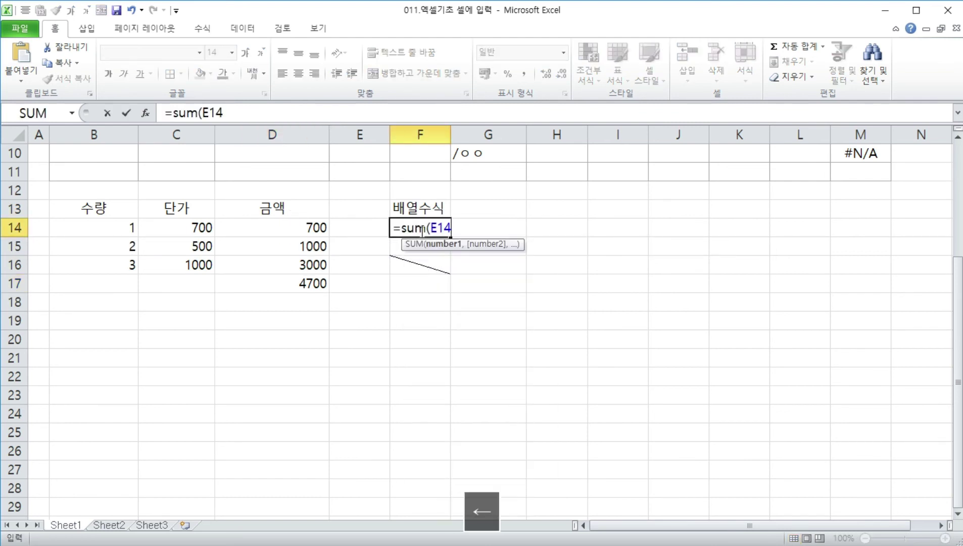
{"action": "key", "text": "Right"}
{"action": "key", "text": "ctrl+shift+Down"}
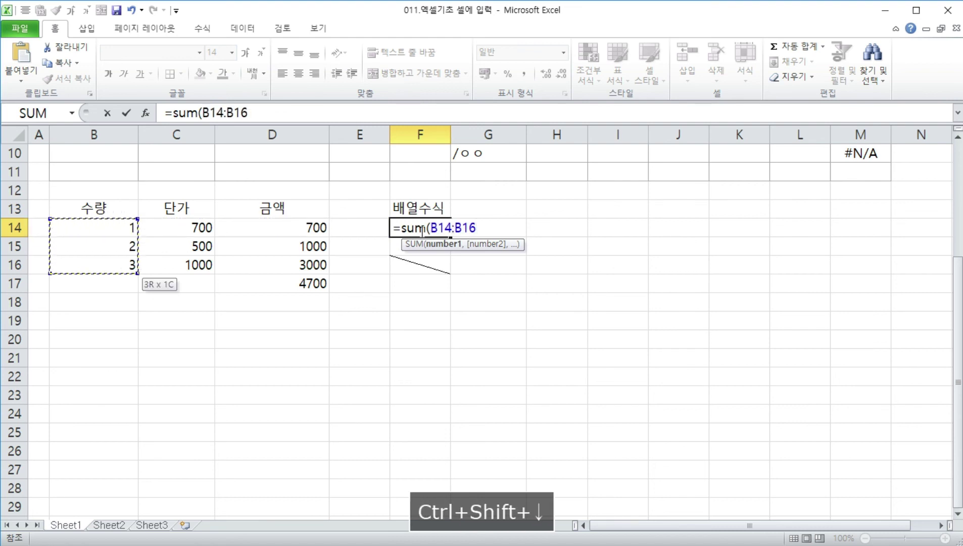
{"action": "type", "text": "*"}
{"action": "key", "text": "Left"}
{"action": "key", "text": "Left"}
{"action": "key", "text": "Left"}
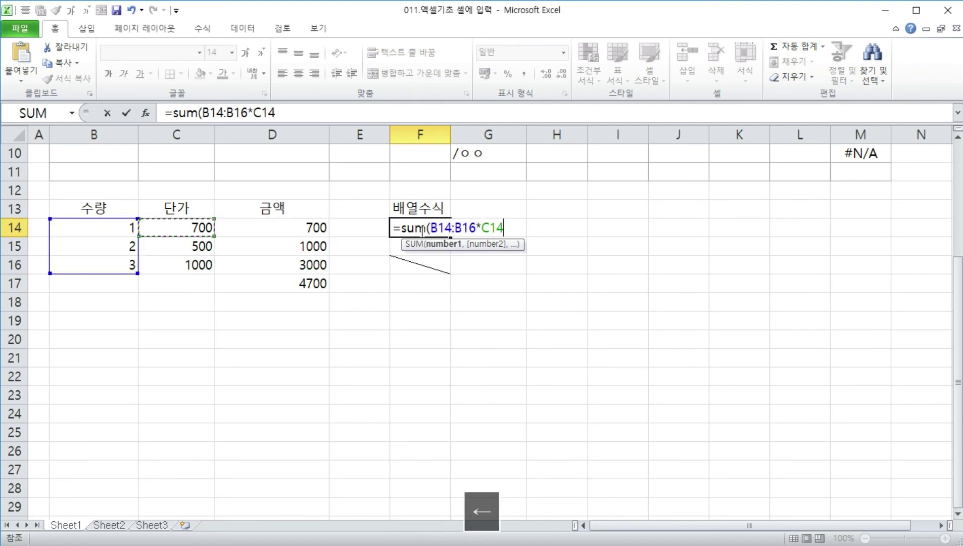
{"action": "key", "text": "ctrl+shift+Down"}
{"action": "type", "text": ")"}
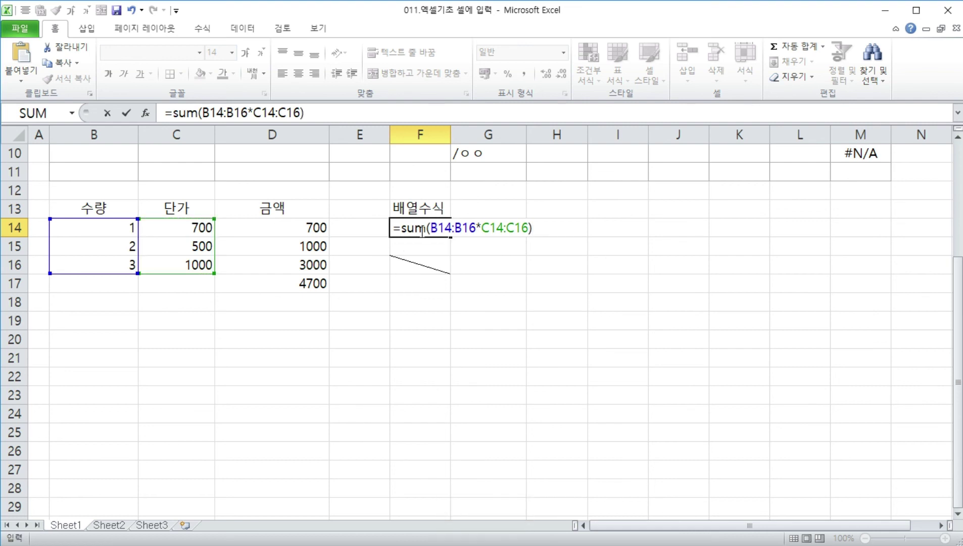
{"action": "key", "text": "ctrl+shift+Return"}
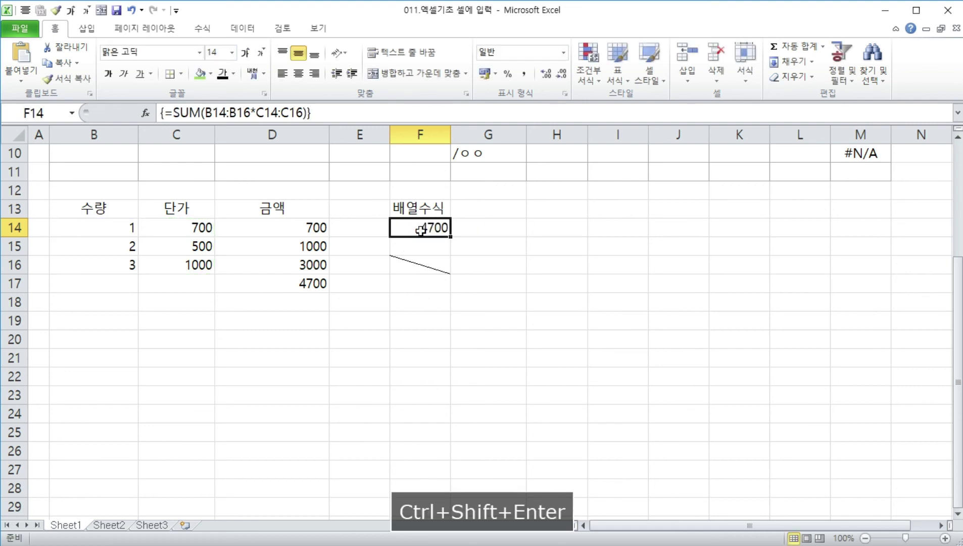
Step: Return to the data type table and select the empty cell H7 in the 특수문자 column
{"action": "left_click", "coordinate": [535, 229]}
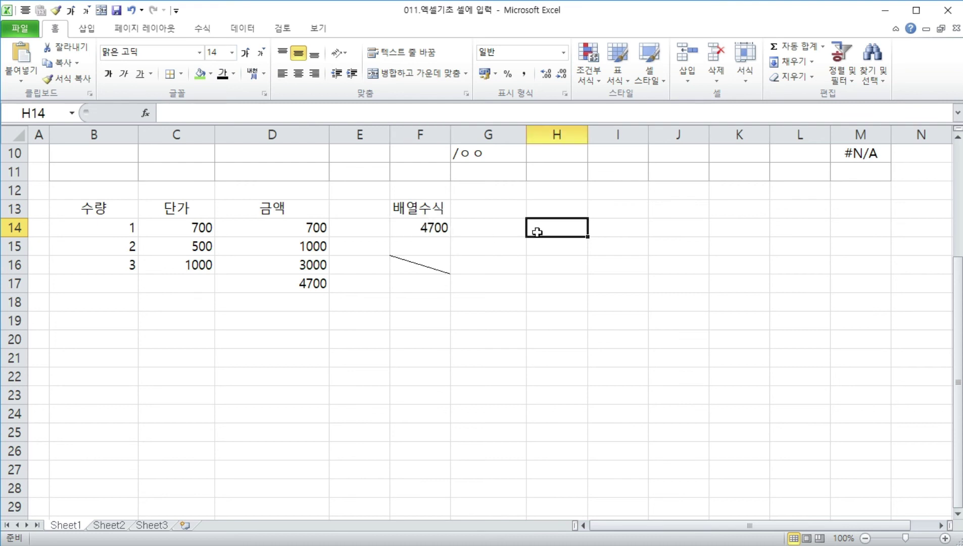
{"action": "scroll", "coordinate": [537, 231], "scroll_direction": "up", "scroll_amount": 3}
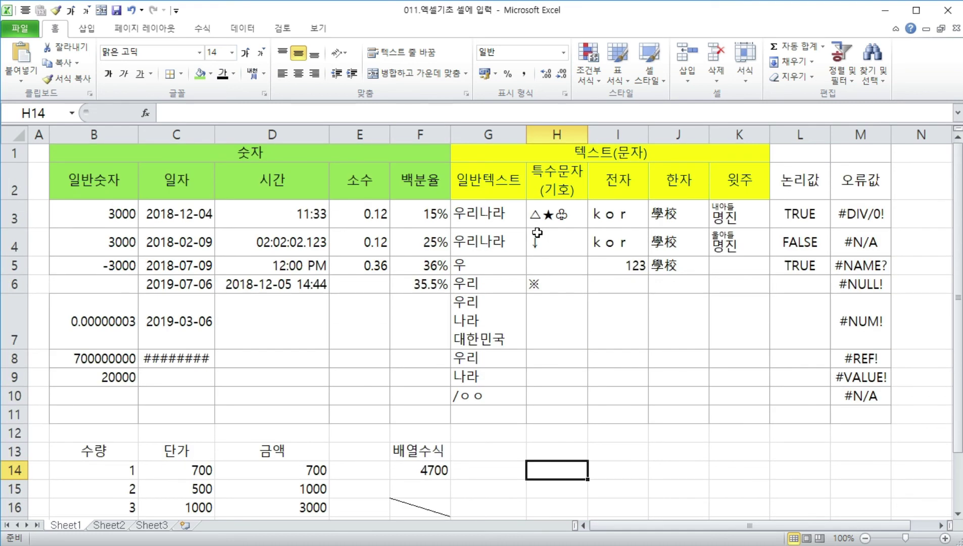
{"action": "left_click", "coordinate": [561, 335]}
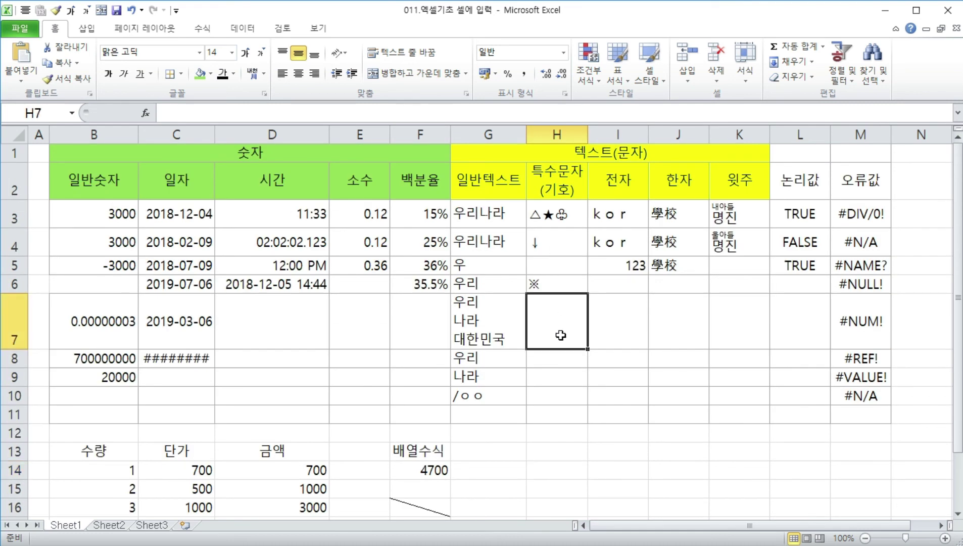